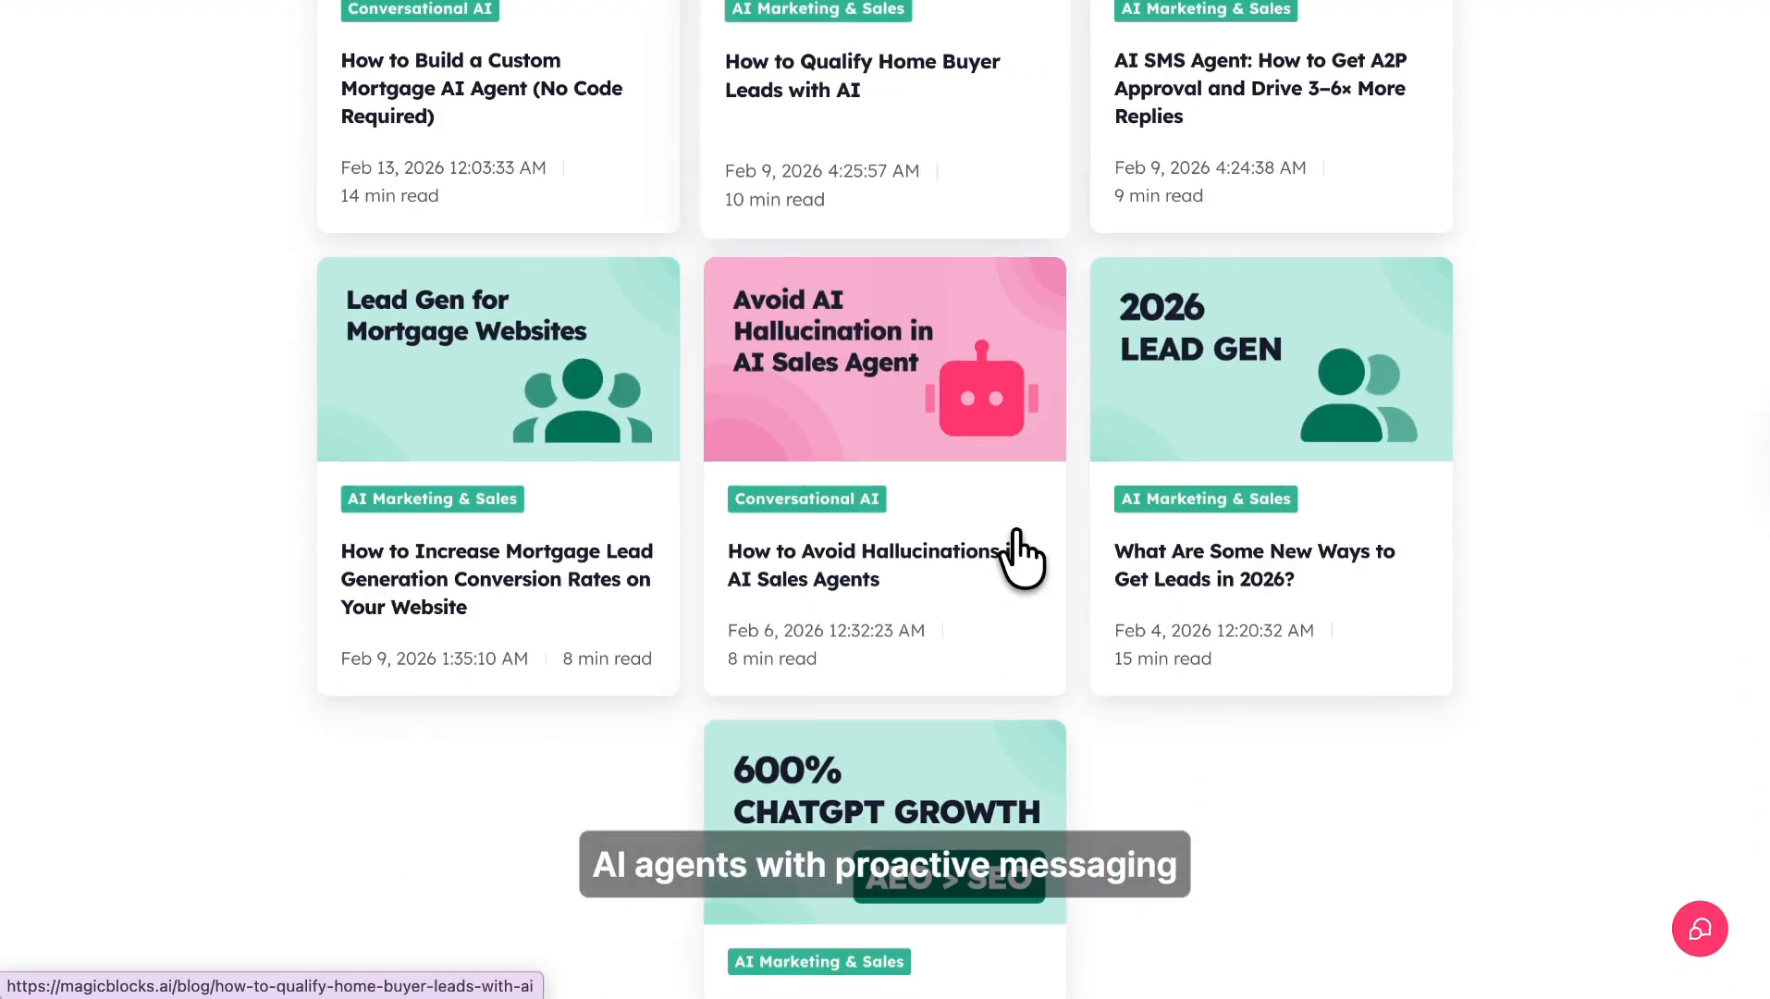
{"action": "scroll", "coordinate": [1021, 554], "scroll_direction": "up", "scroll_amount": 10}
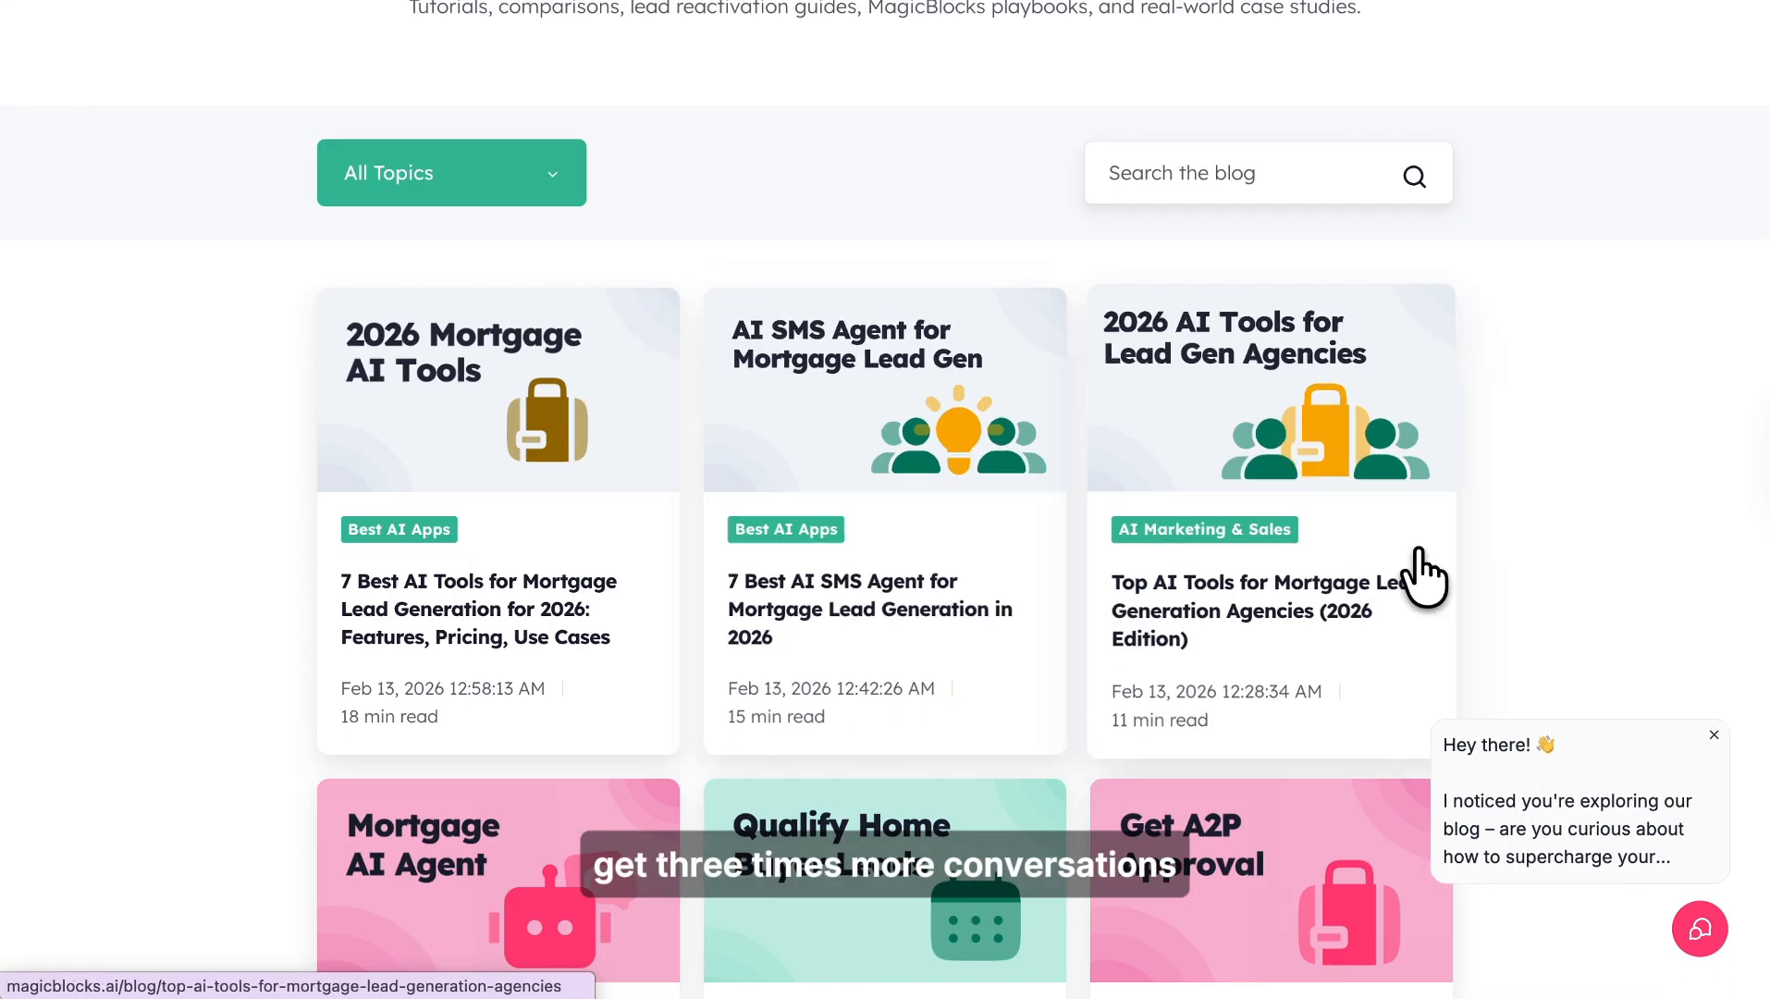
- Open the Scout chat widget on the blog page and read its greeting message
{"action": "left_click", "coordinate": [1698, 934]}
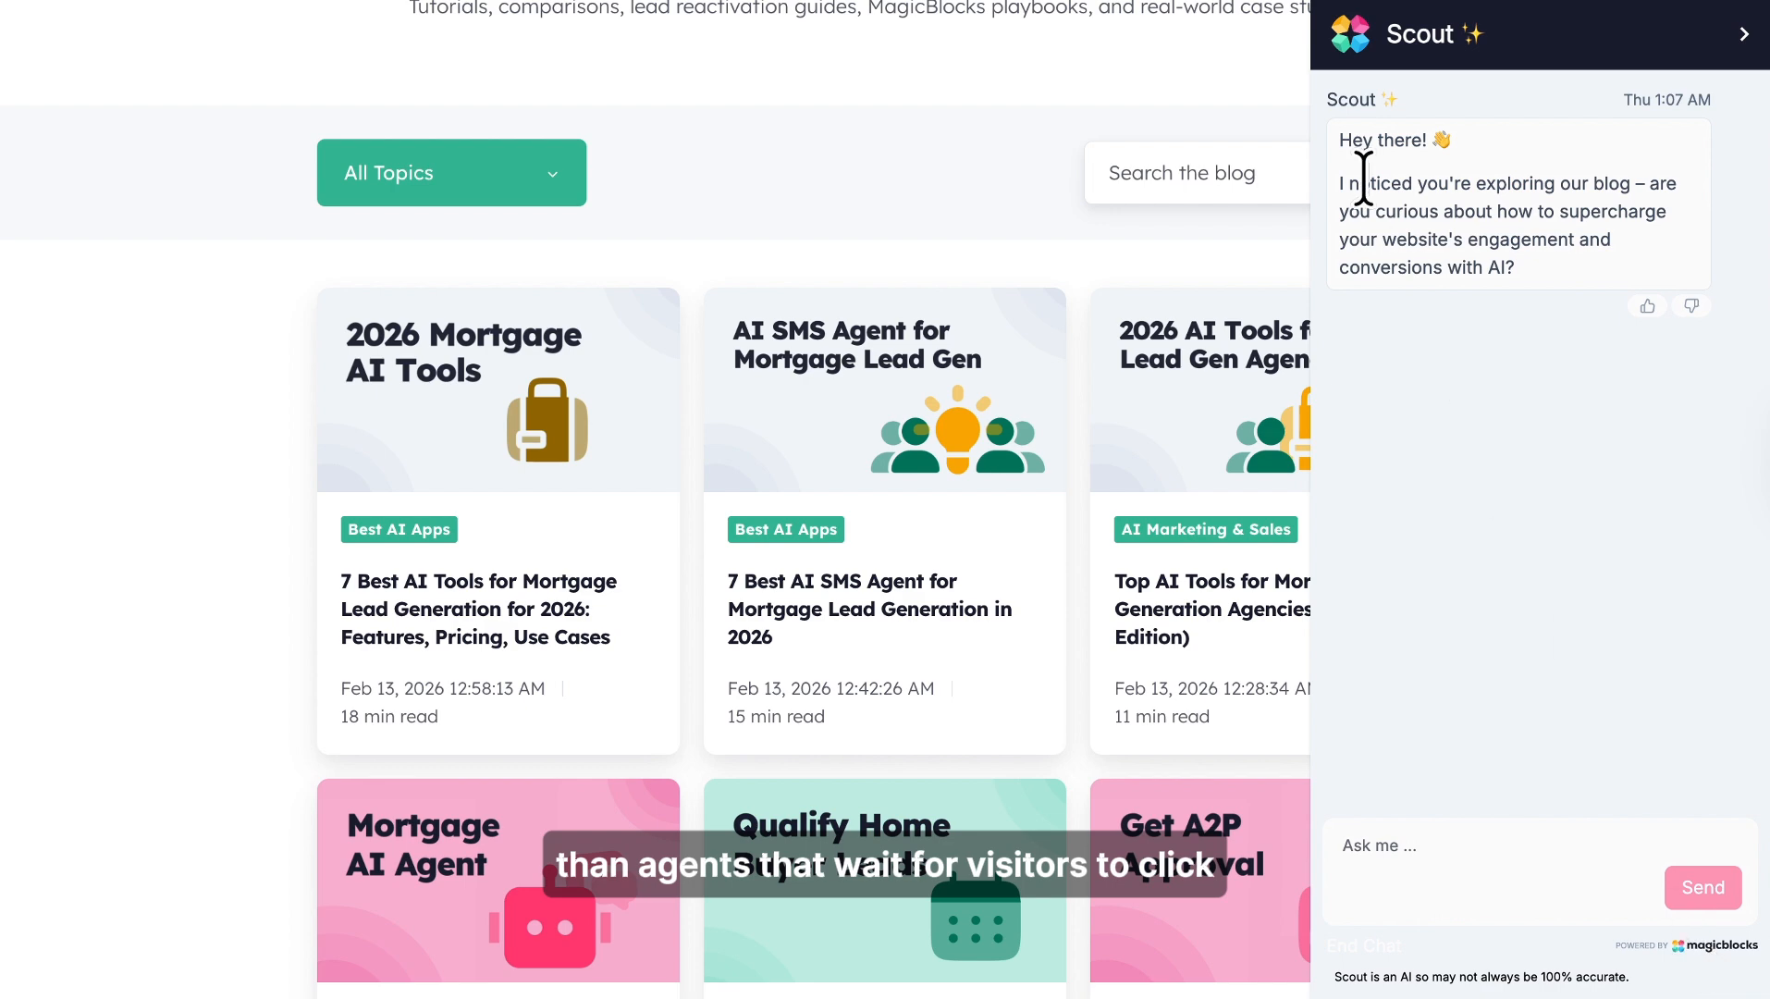
{"action": "left_click_drag", "start_coordinate": [1372, 182], "coordinate": [1632, 182]}
{"action": "scroll", "coordinate": [1090, 181], "scroll_direction": "up", "scroll_amount": 4}
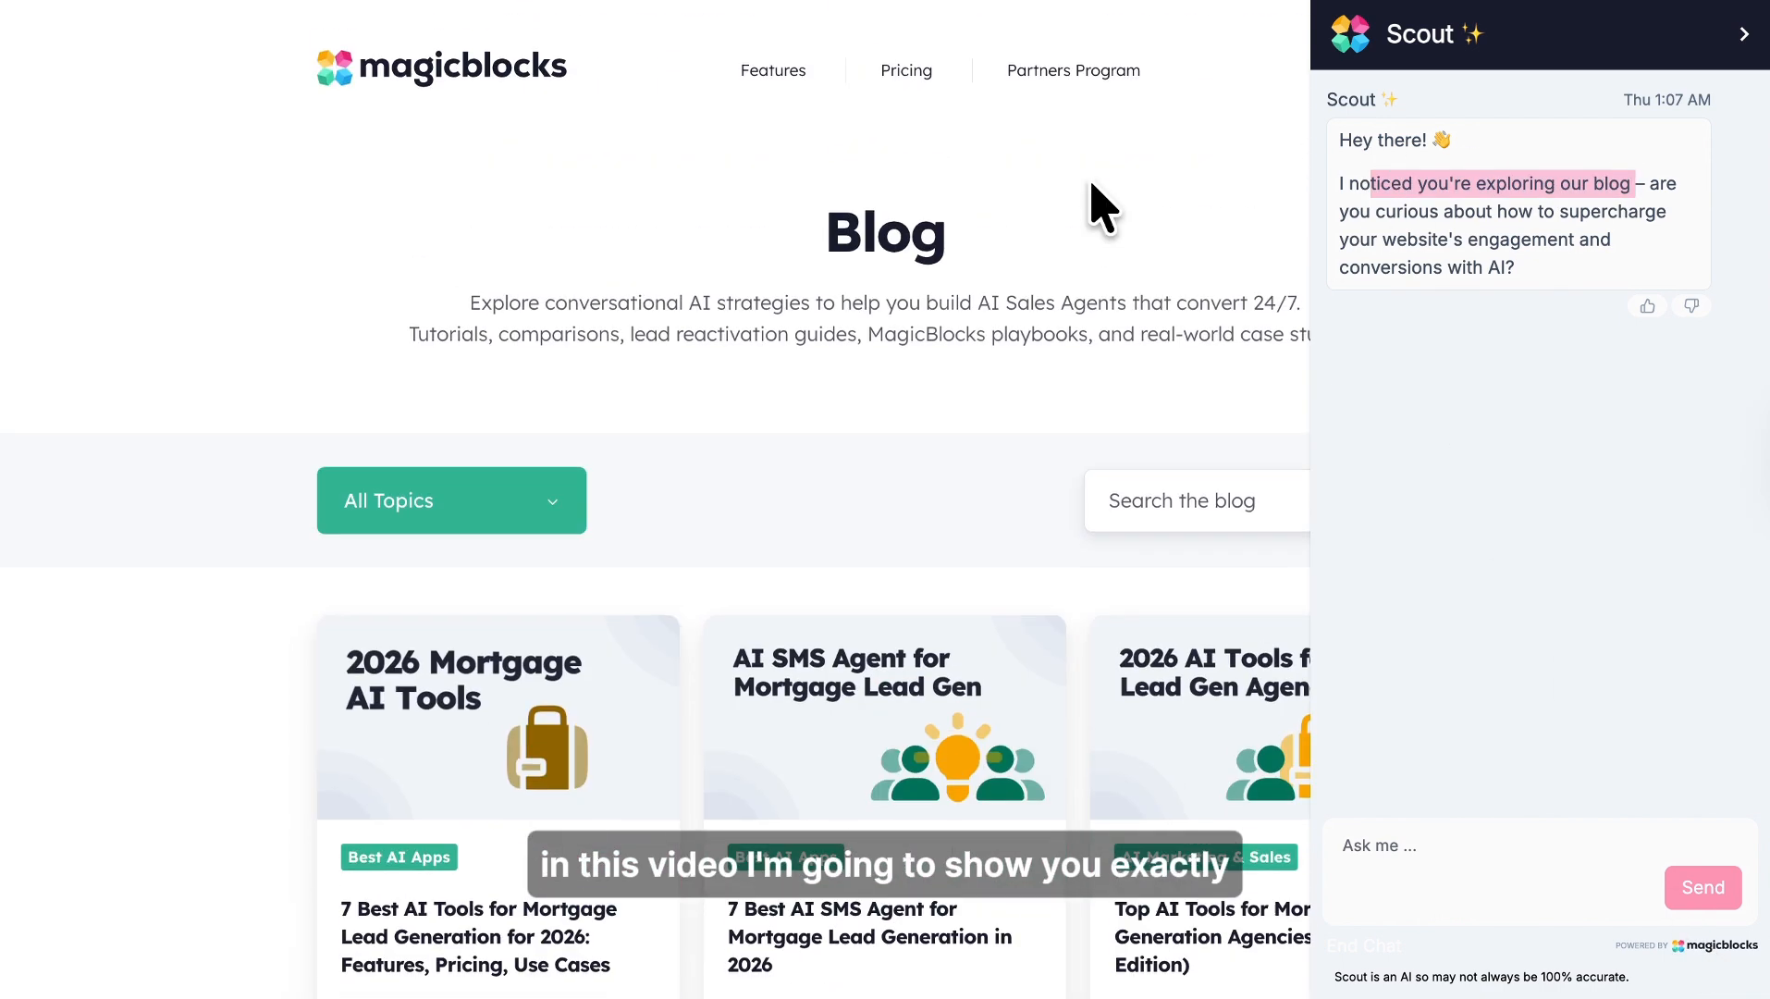
{"action": "left_click", "coordinate": [1082, 259]}
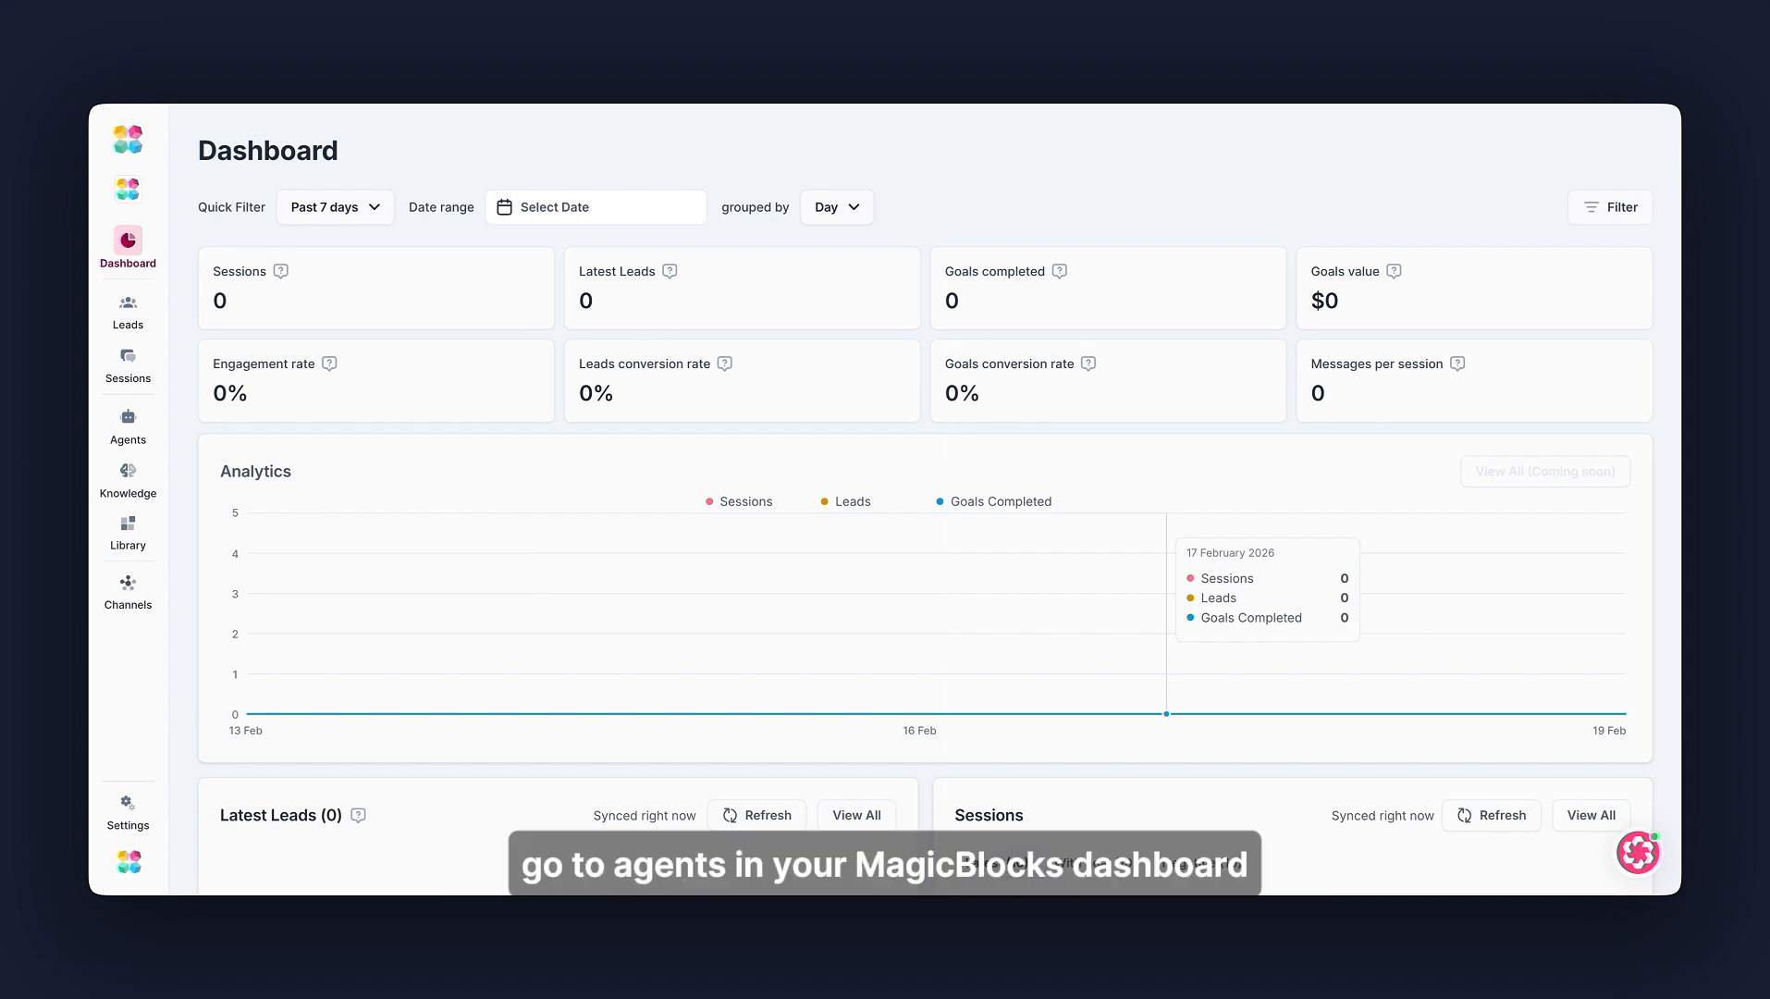
- Open the Property AI agent from the Agents list and select its Hook journey block
{"action": "left_click", "coordinate": [132, 422]}
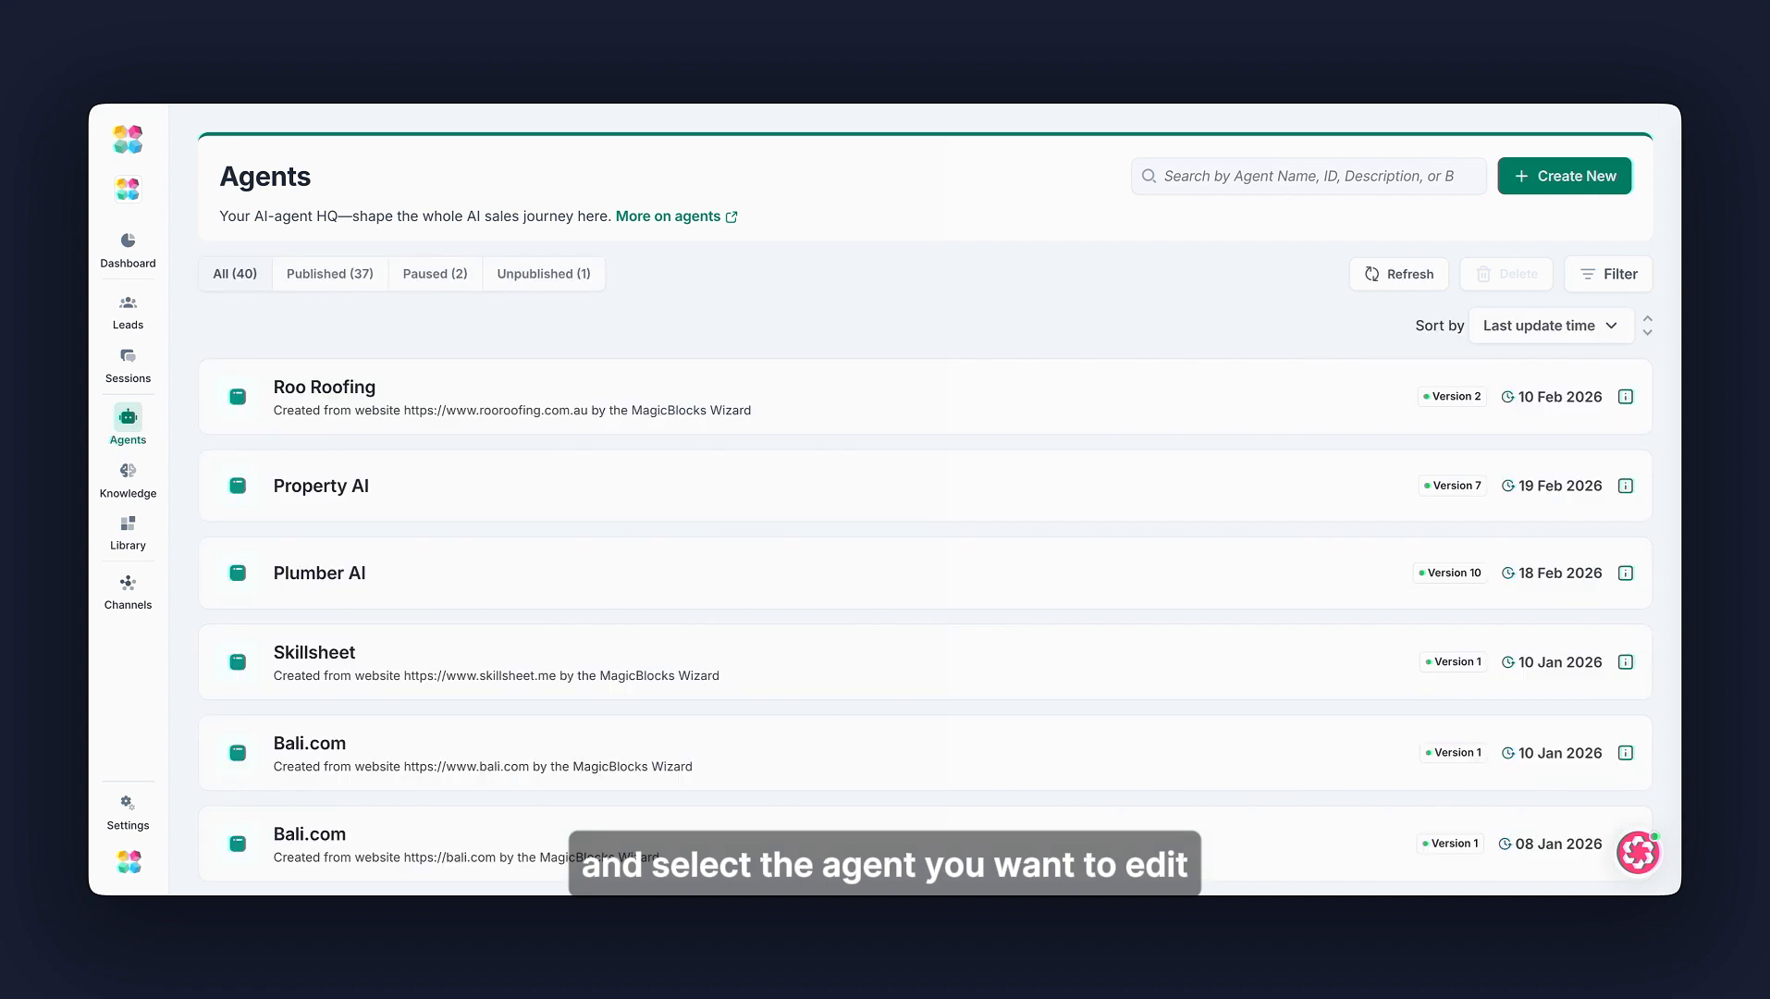
{"action": "left_click", "coordinate": [390, 475]}
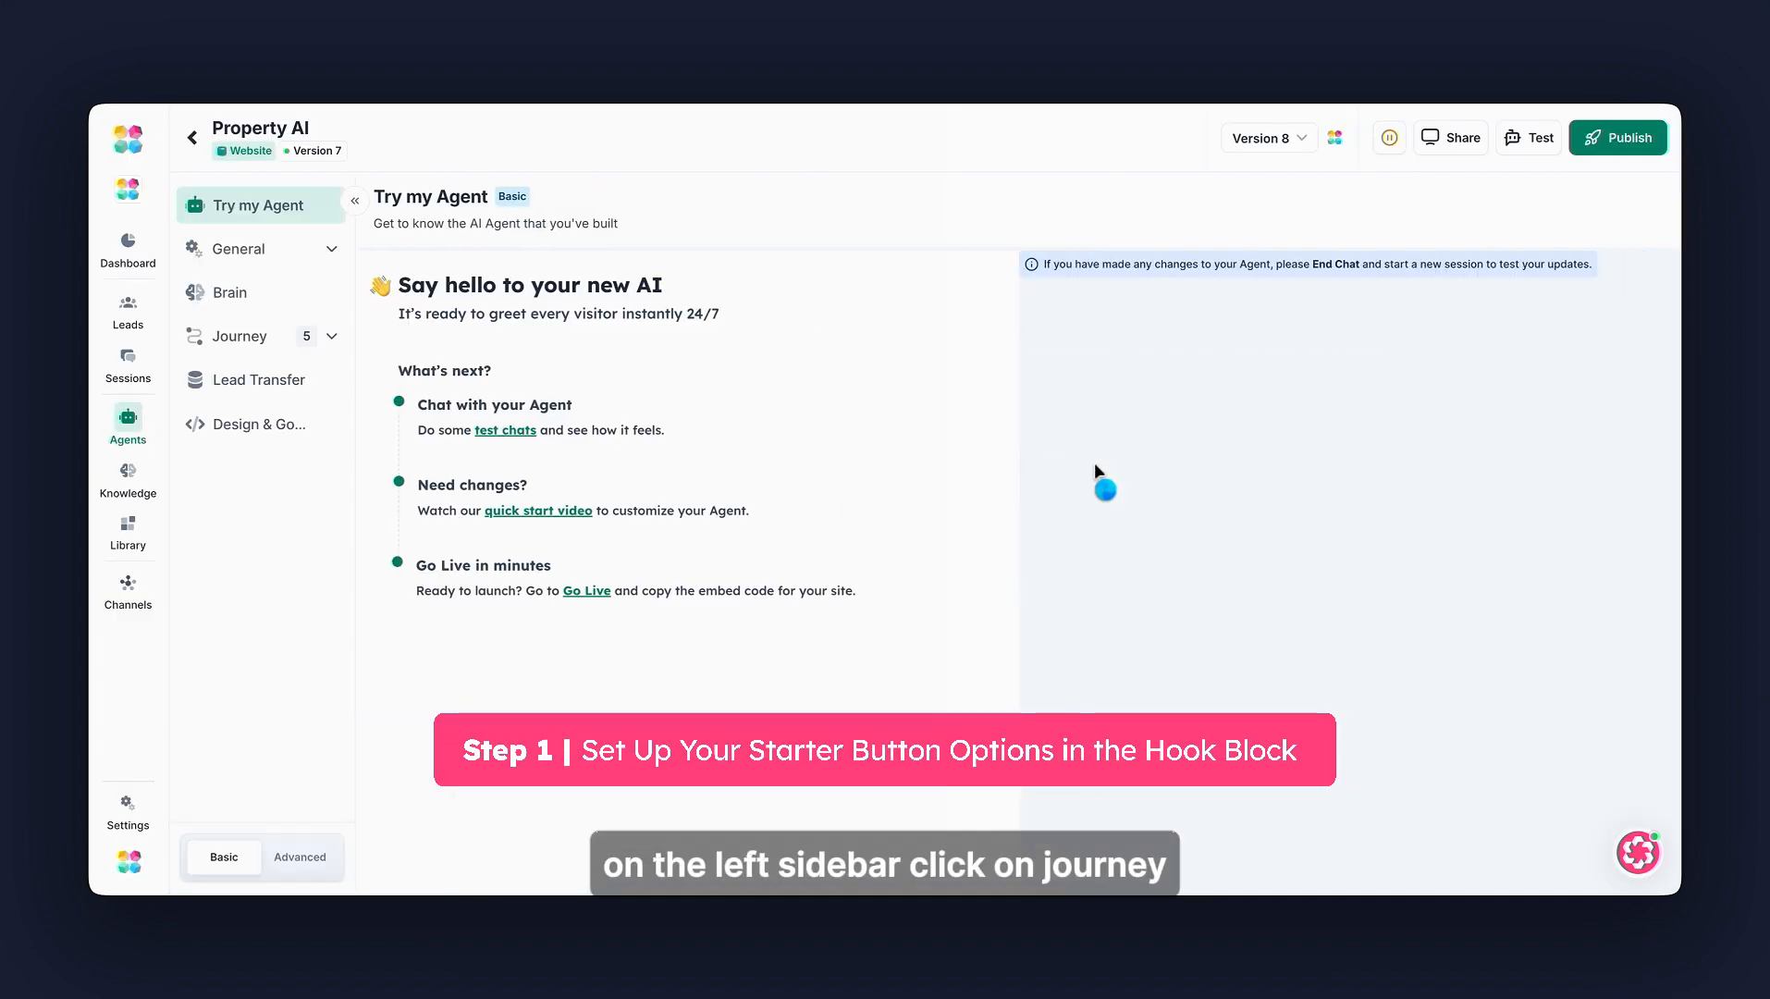
{"action": "left_click", "coordinate": [344, 356]}
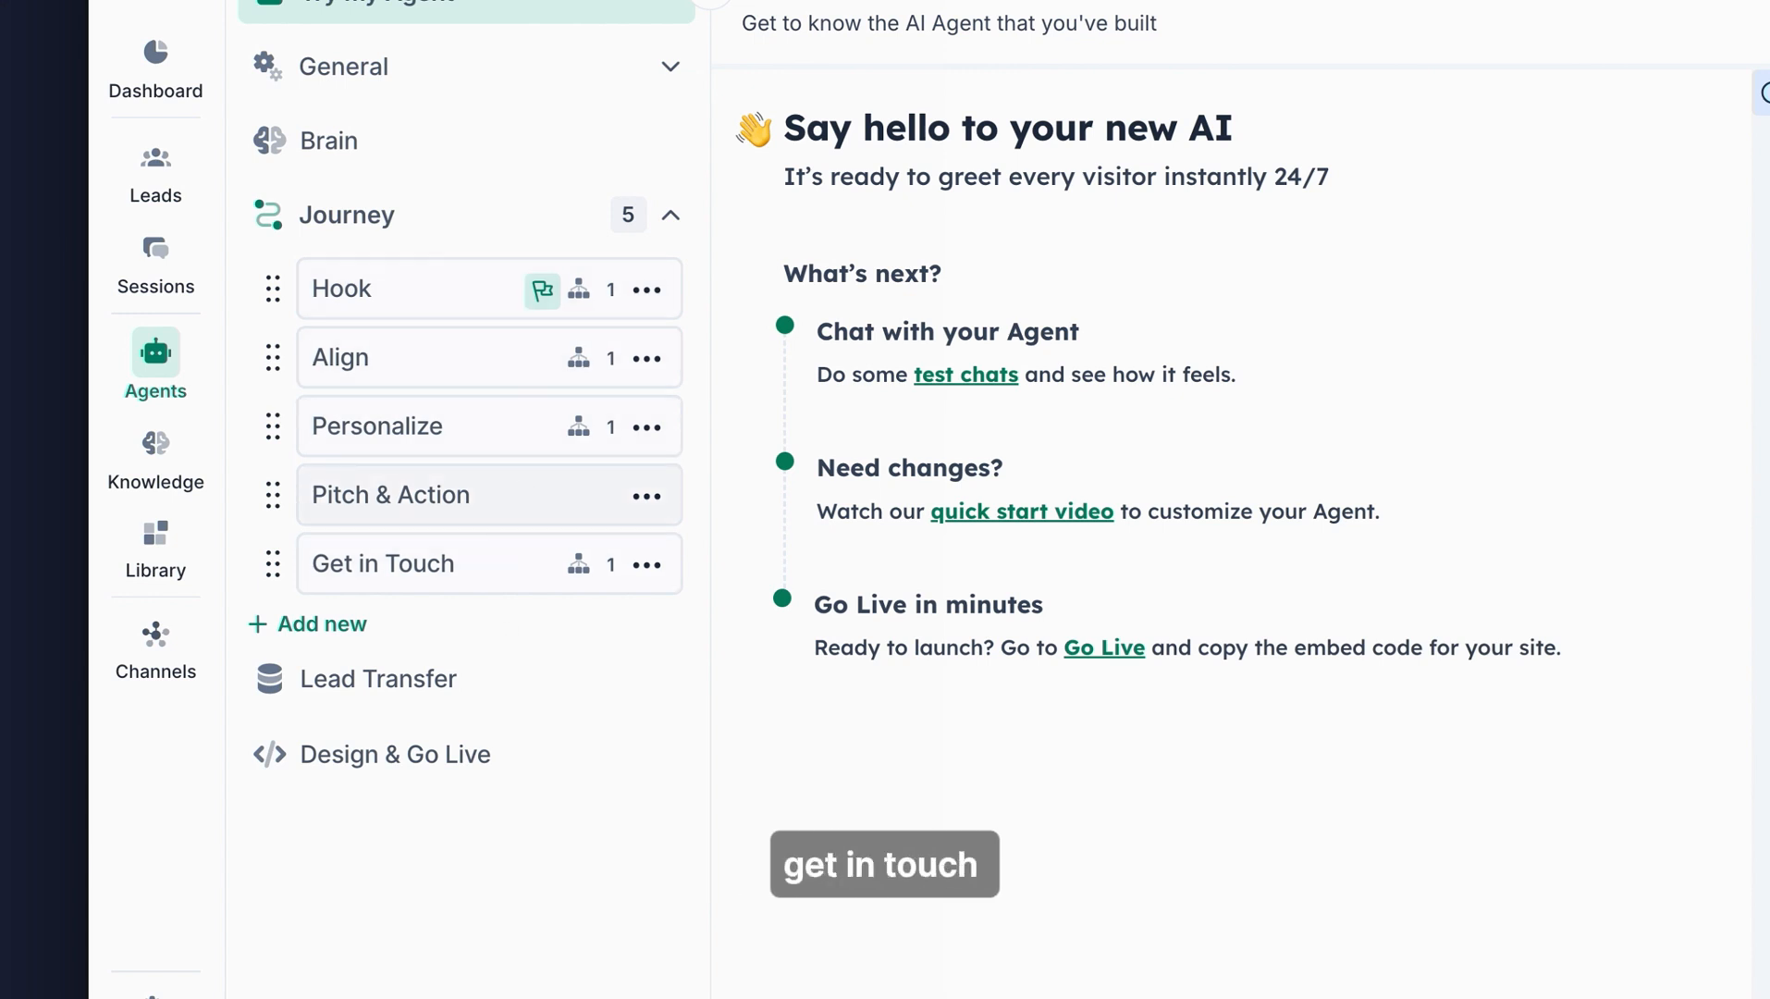
{"action": "left_click", "coordinate": [486, 288]}
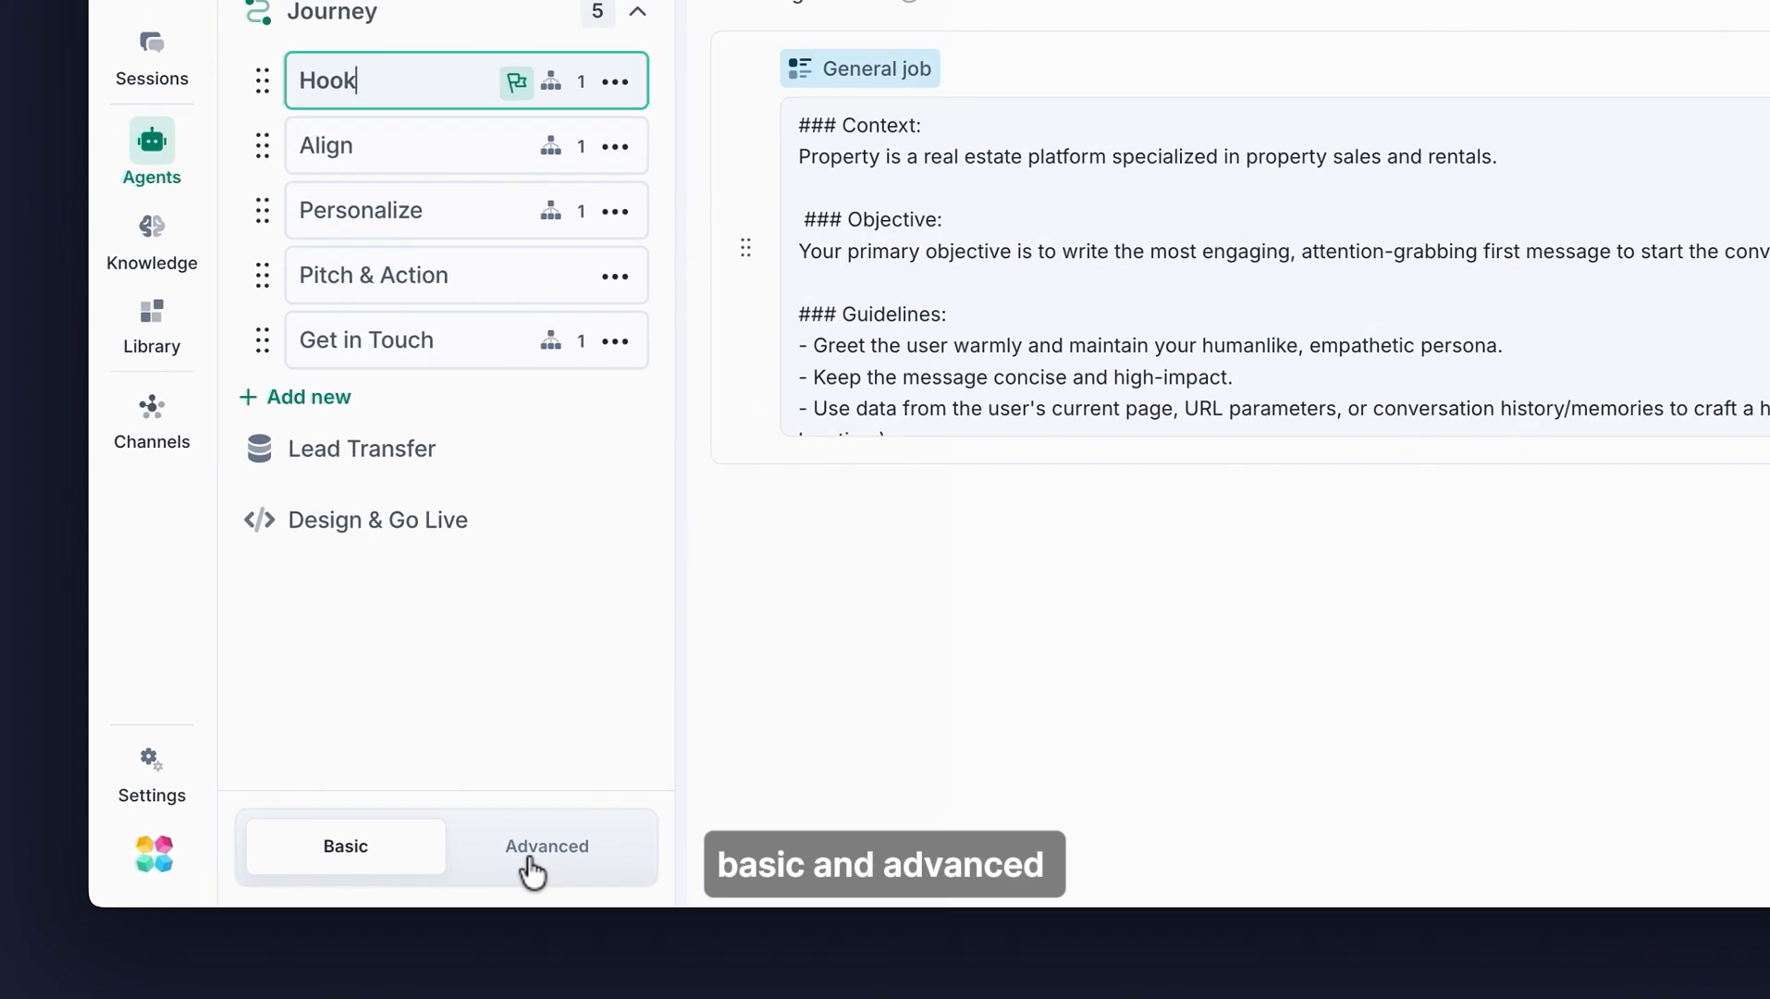
- Switch to Advanced mode and set the Hook block's first action to Show button
{"action": "left_click", "coordinate": [566, 858]}
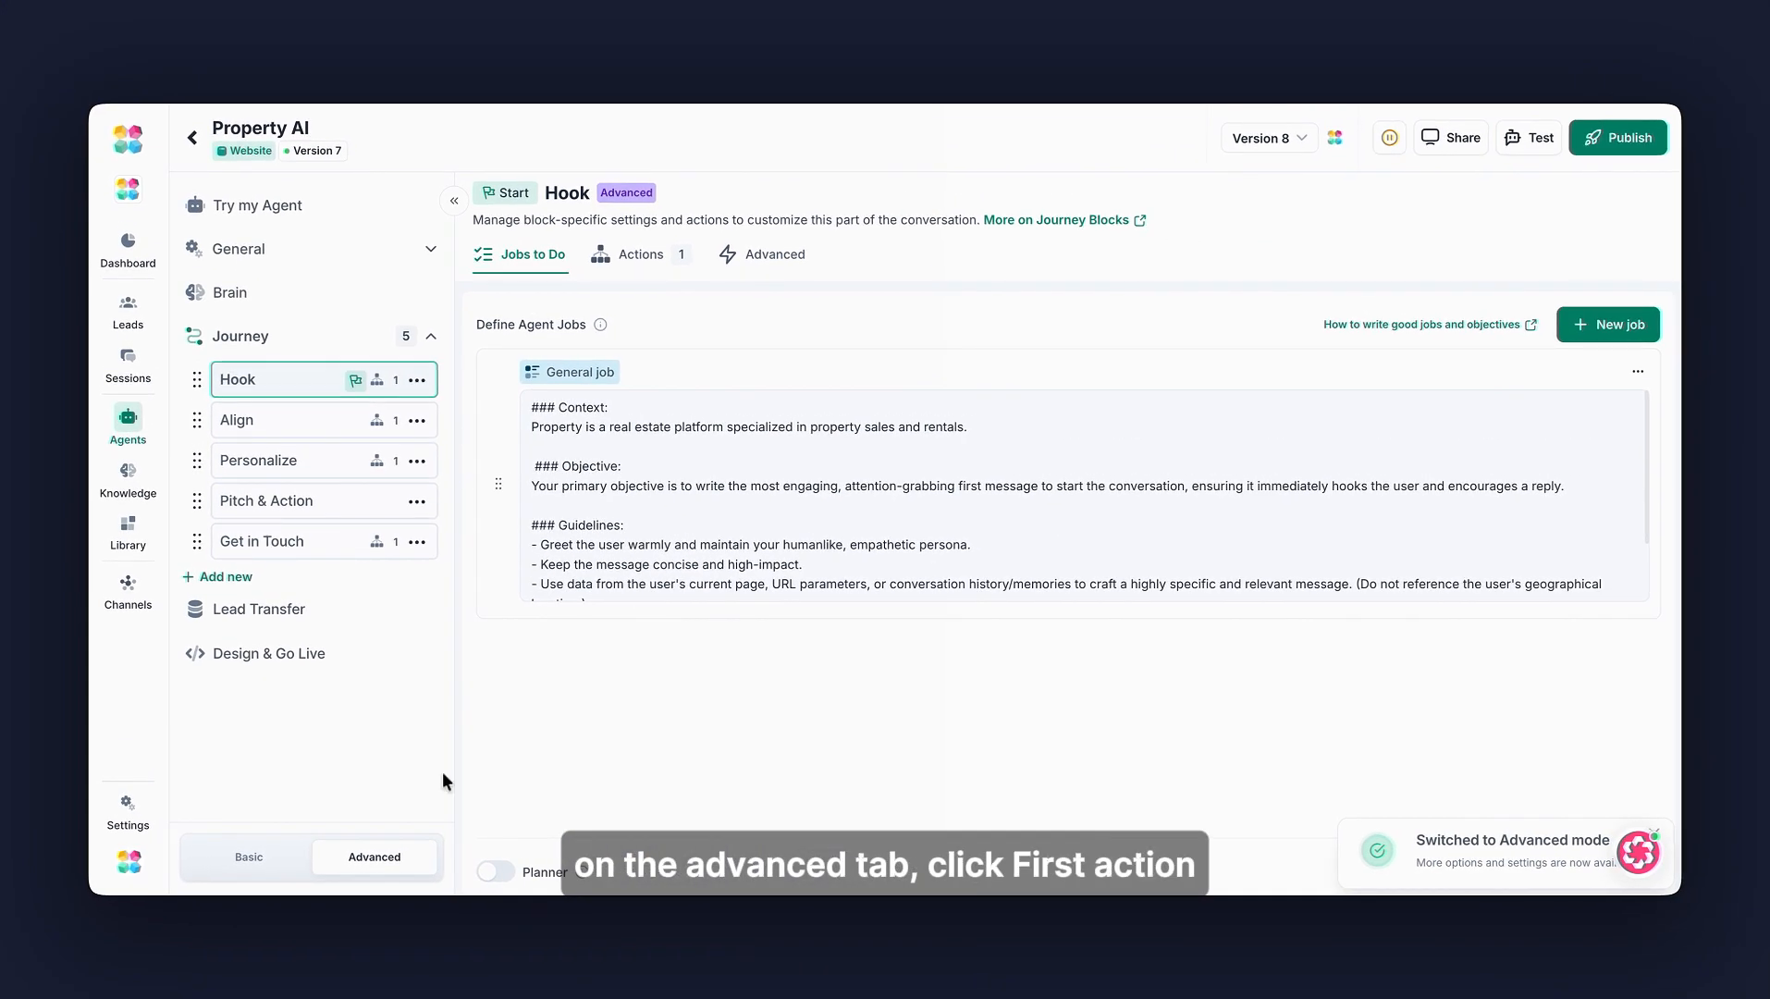
{"action": "left_click", "coordinate": [788, 254]}
{"action": "left_click", "coordinate": [1168, 330]}
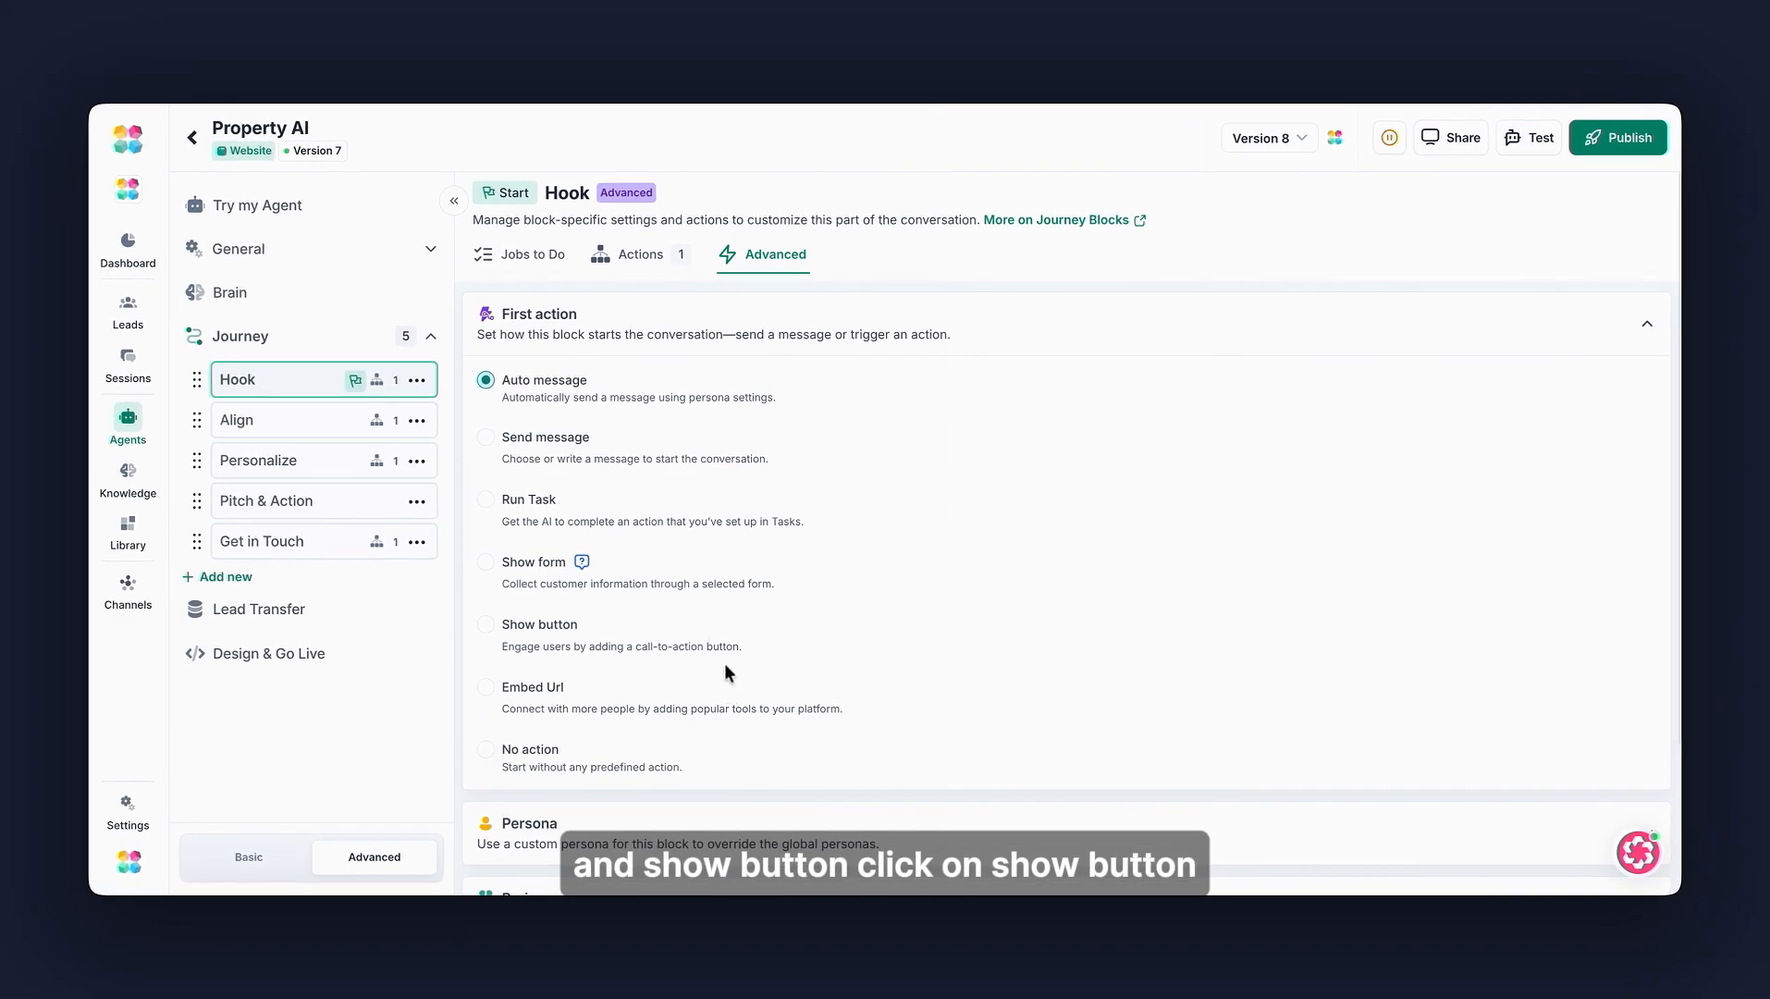
{"action": "left_click", "coordinate": [485, 624]}
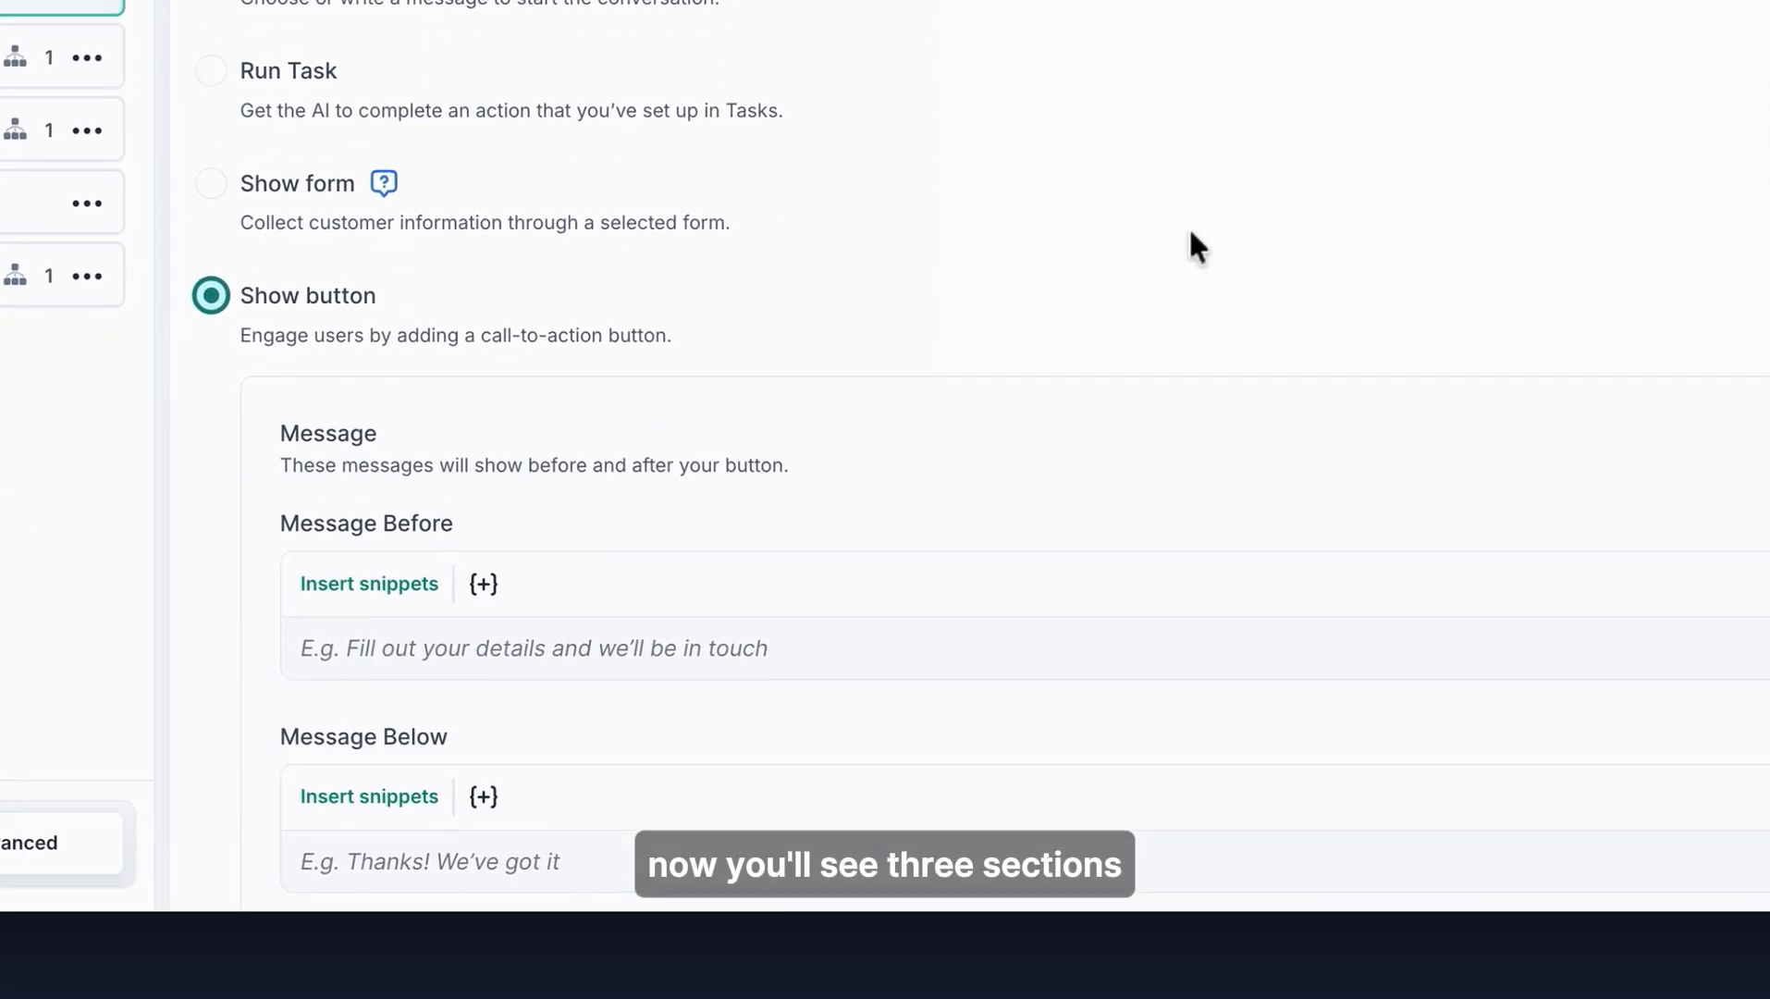
- Examine the Message Before and Message Below fields and the smart snippet picker for the button message
{"action": "scroll", "coordinate": [1197, 245], "scroll_direction": "down", "scroll_amount": 1}
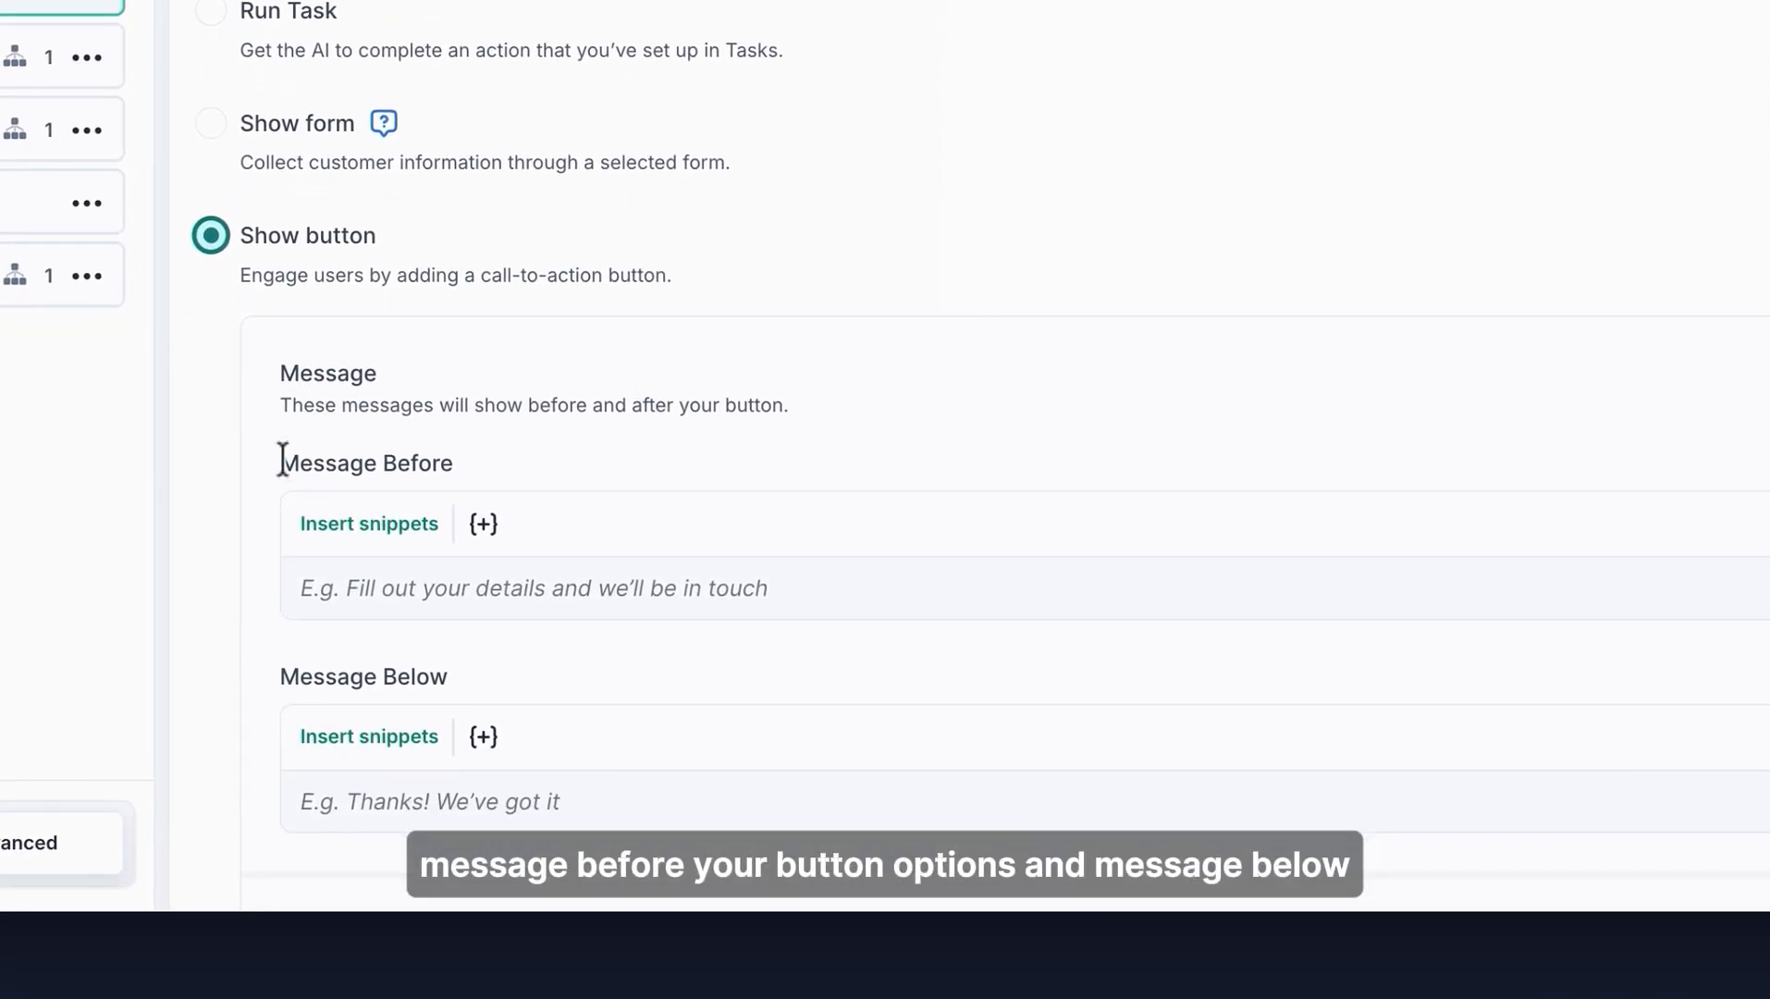
{"action": "left_click_drag", "start_coordinate": [283, 460], "coordinate": [547, 445]}
{"action": "left_click", "coordinate": [837, 423]}
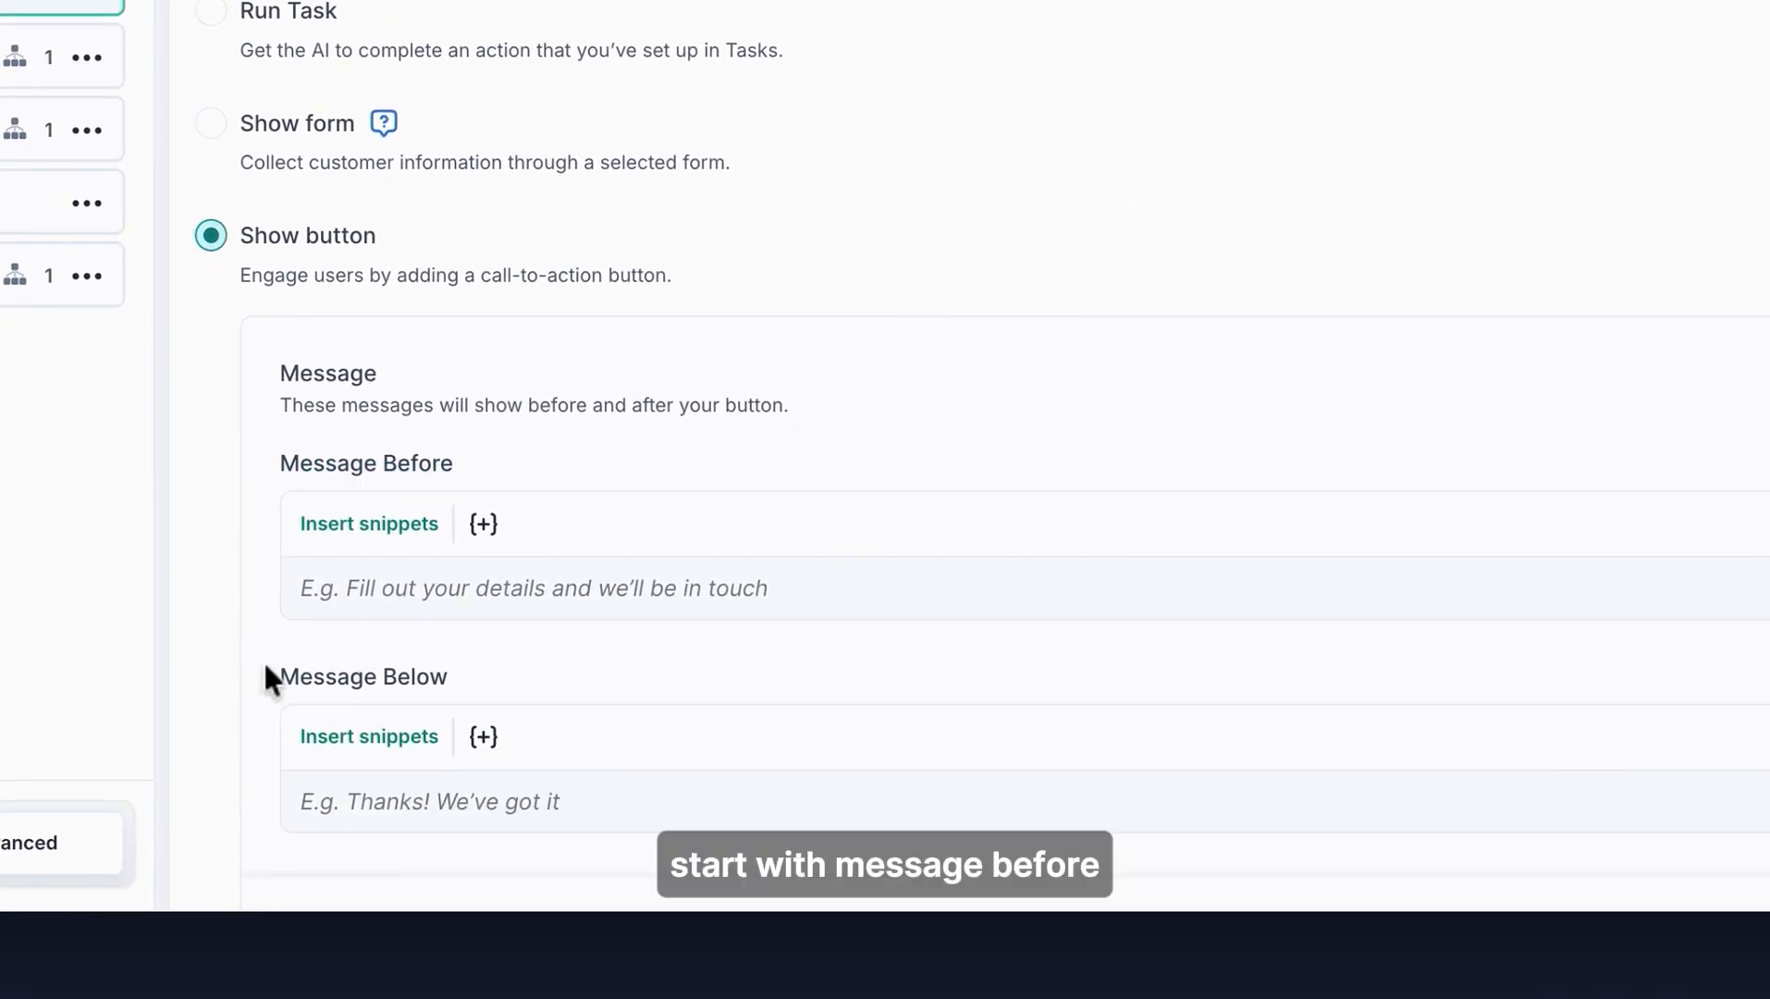
{"action": "left_click_drag", "start_coordinate": [263, 662], "coordinate": [525, 666]}
{"action": "left_click", "coordinate": [541, 665]}
{"action": "left_click", "coordinate": [558, 575]}
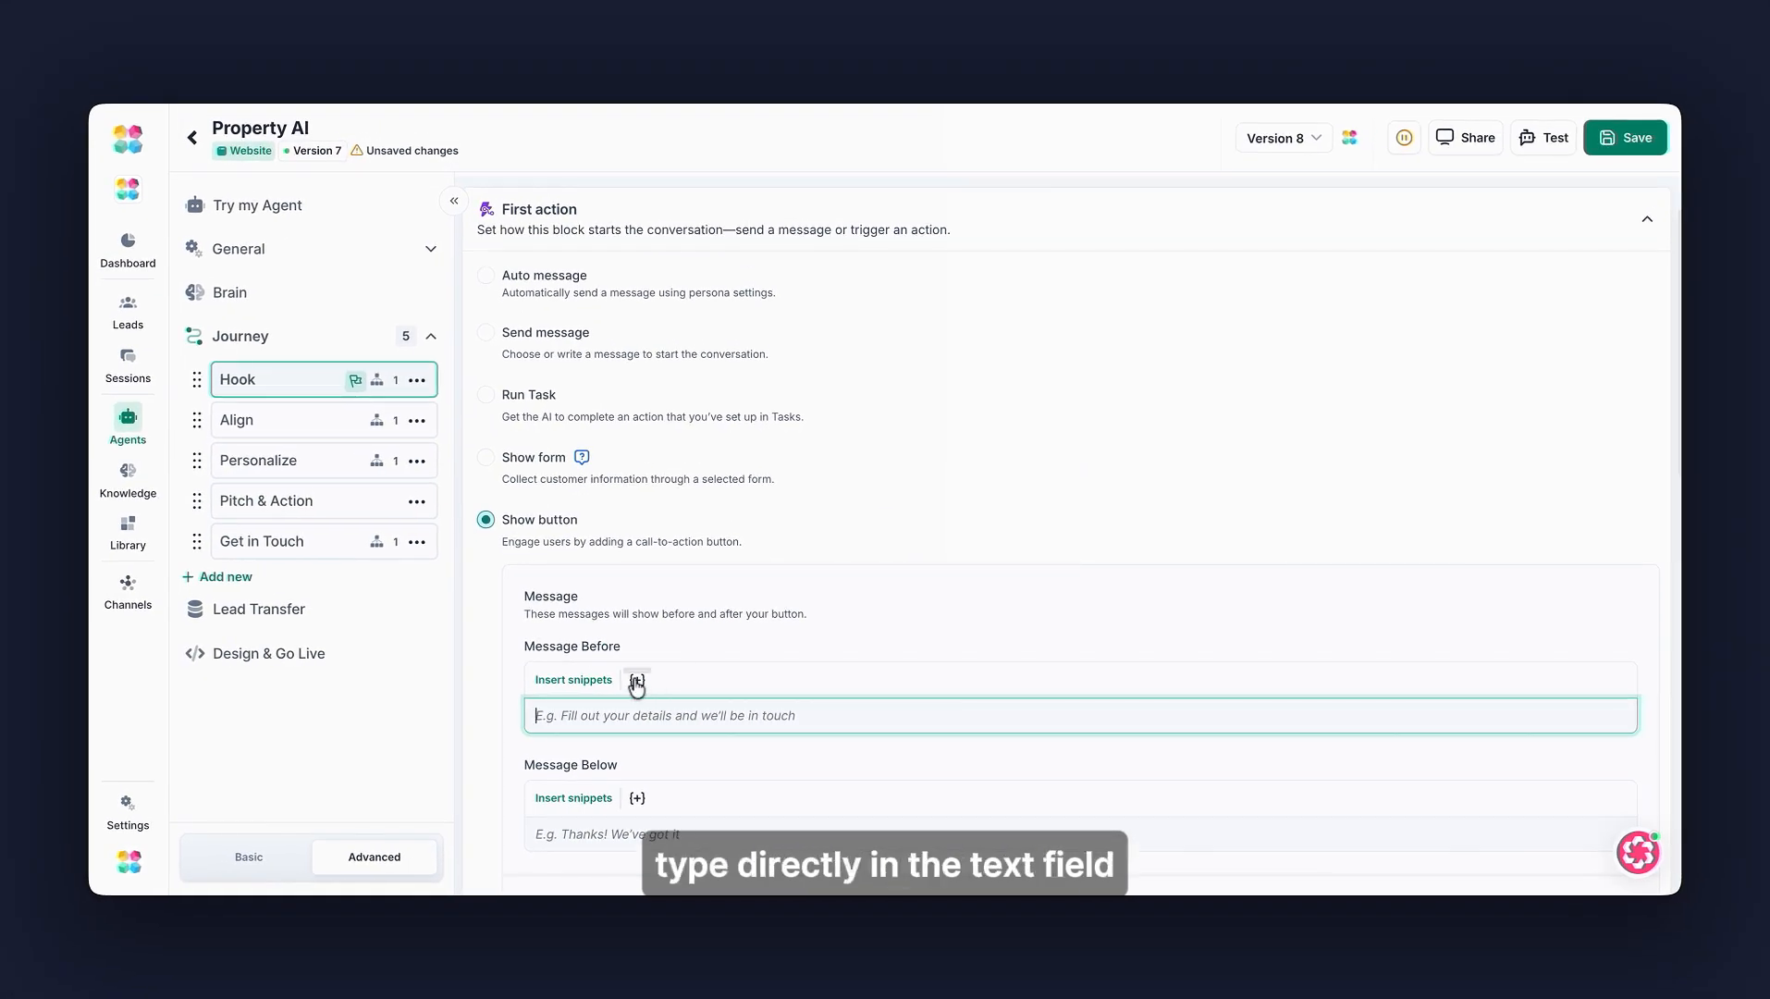
{"action": "left_click", "coordinate": [636, 681]}
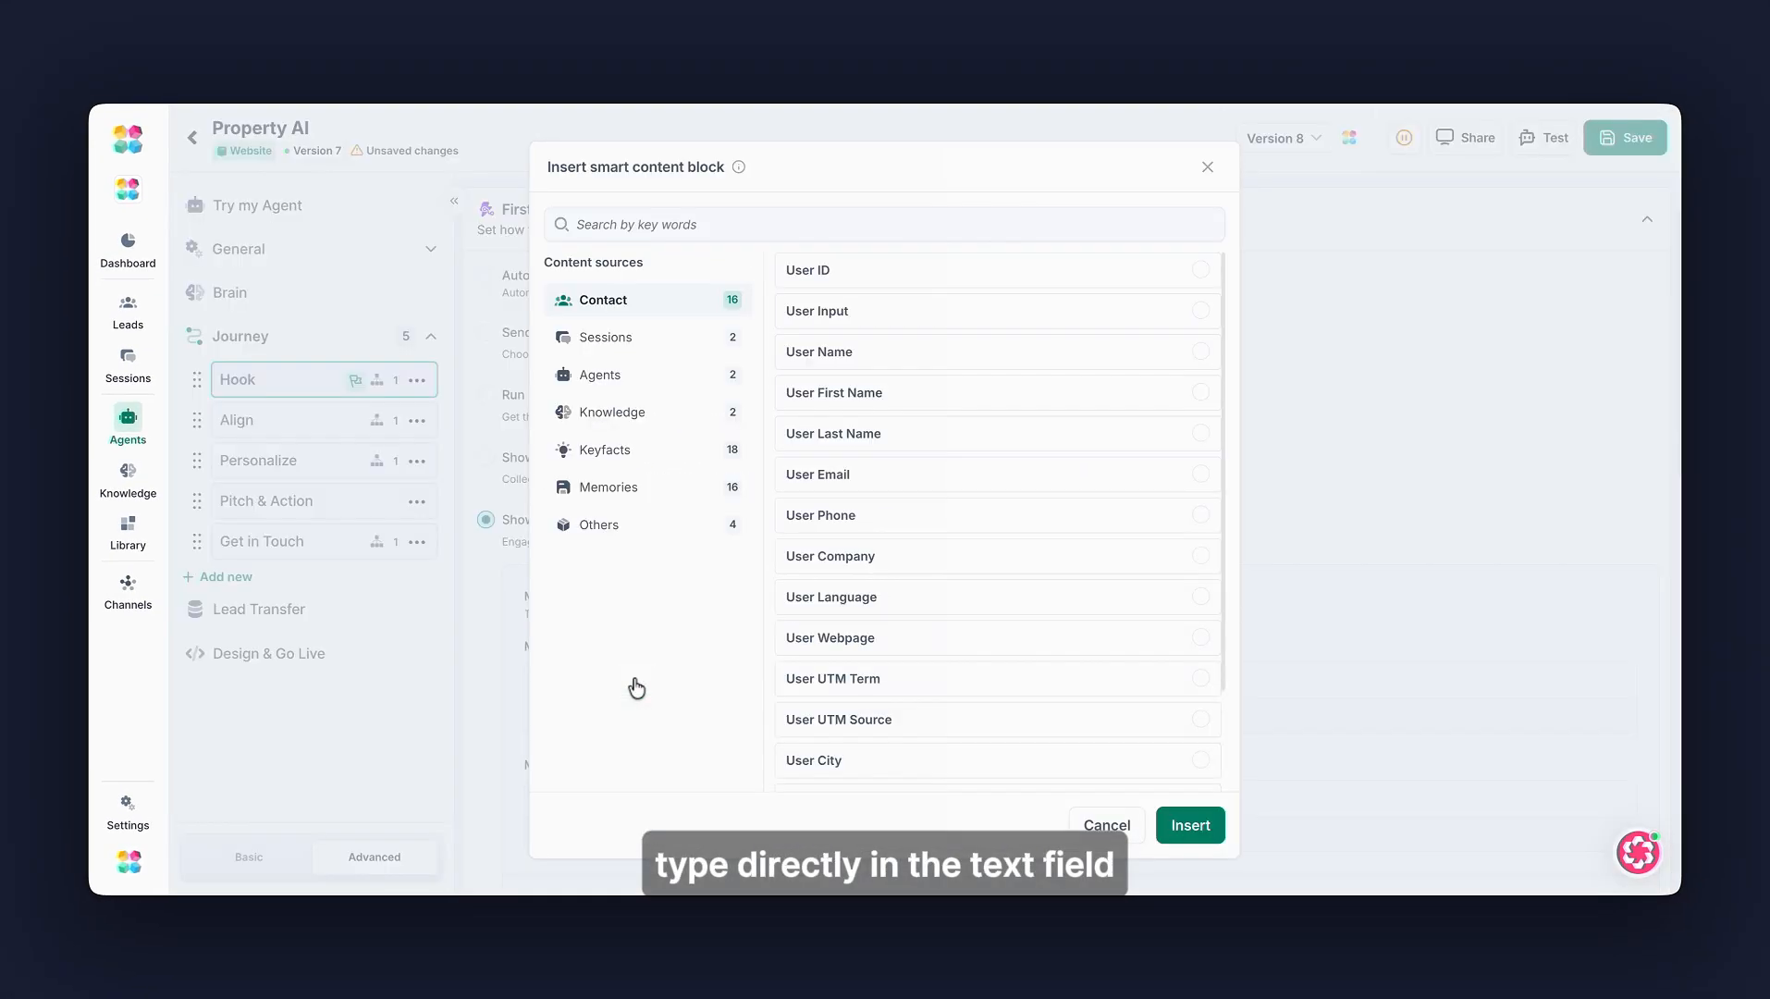
{"action": "left_click", "coordinate": [1100, 823]}
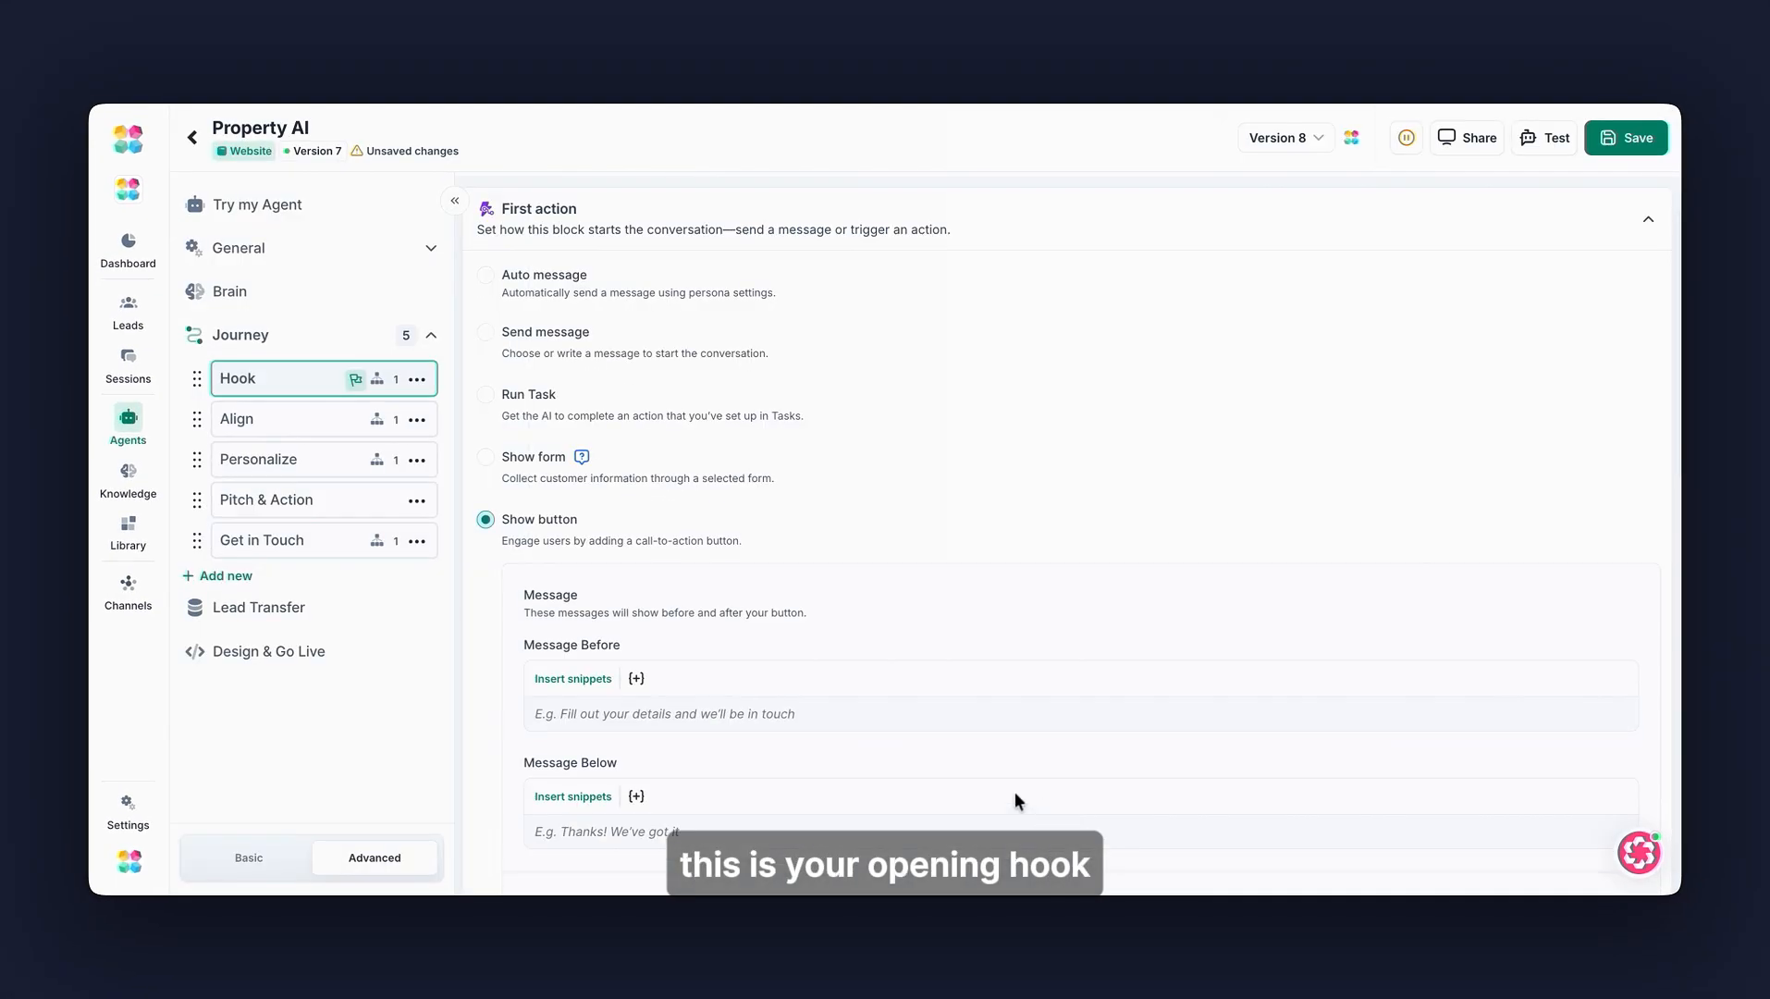
- Enter "Hey! Before we start, please pick one of the options below:" as the message before the buttons
{"action": "type", "text": "Hey! Before we start, please pick one of the options below:"}
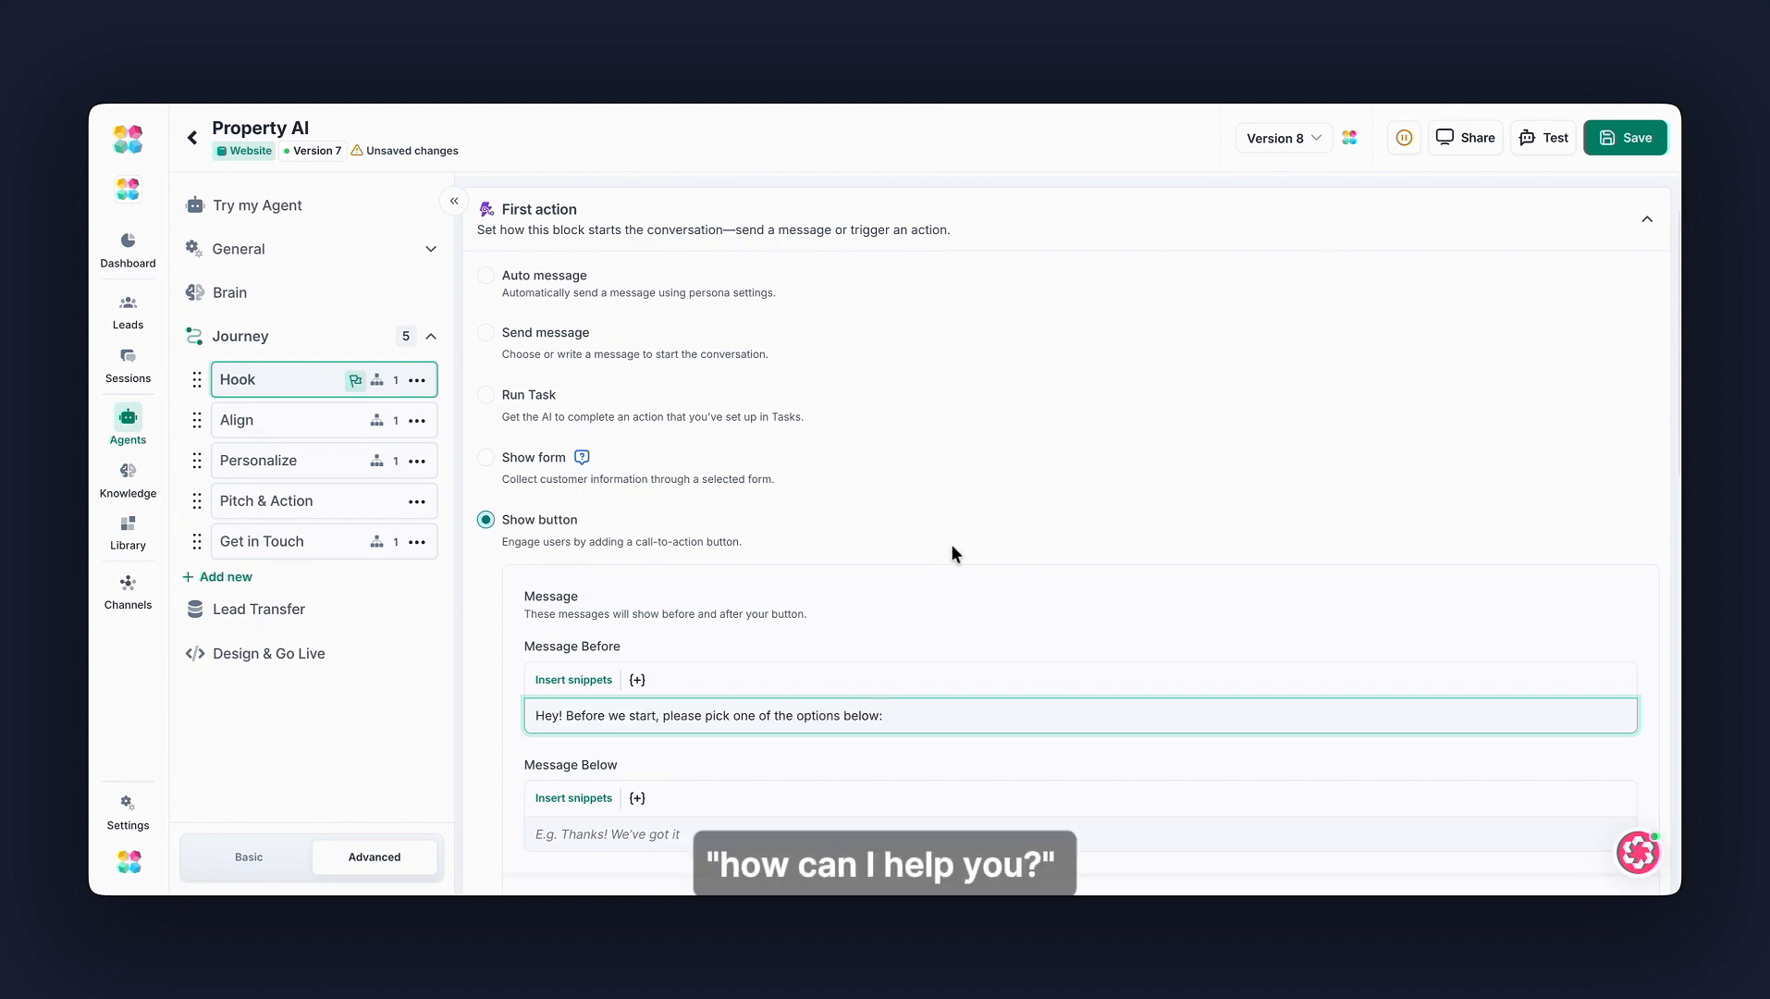
{"action": "key", "text": "ctrl+z"}
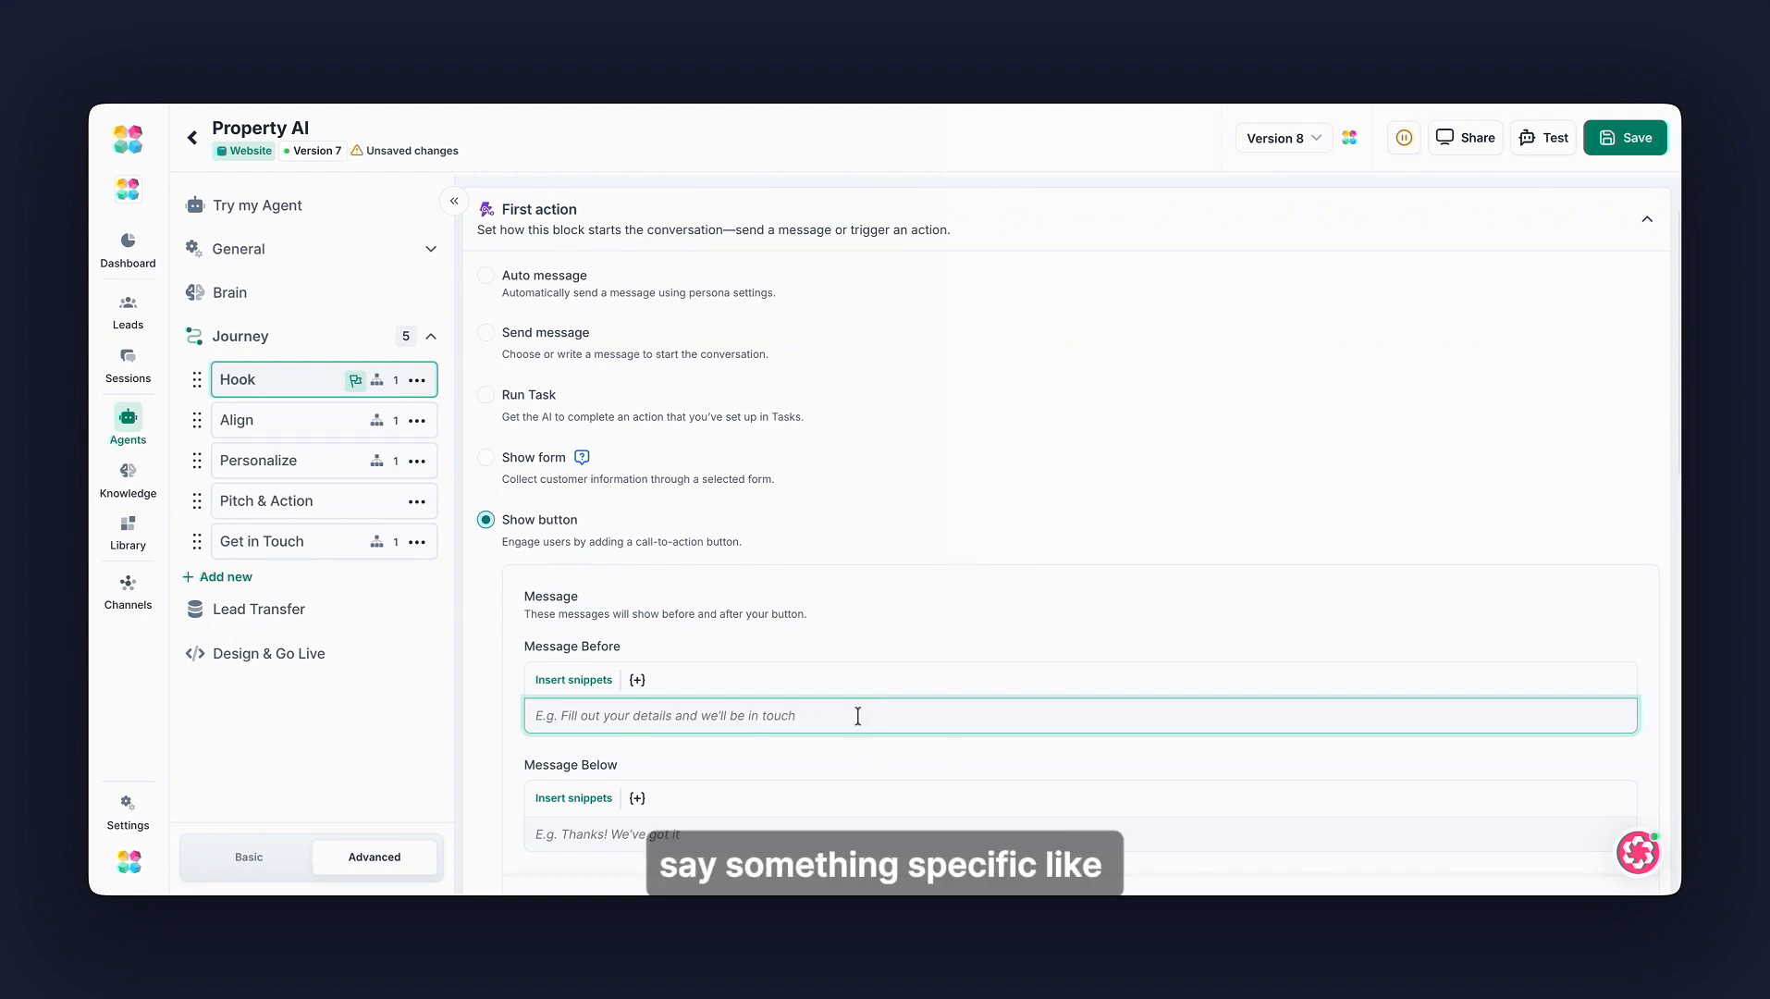
{"action": "type", "text": "Hey! Before we start, please pick one of the options below:"}
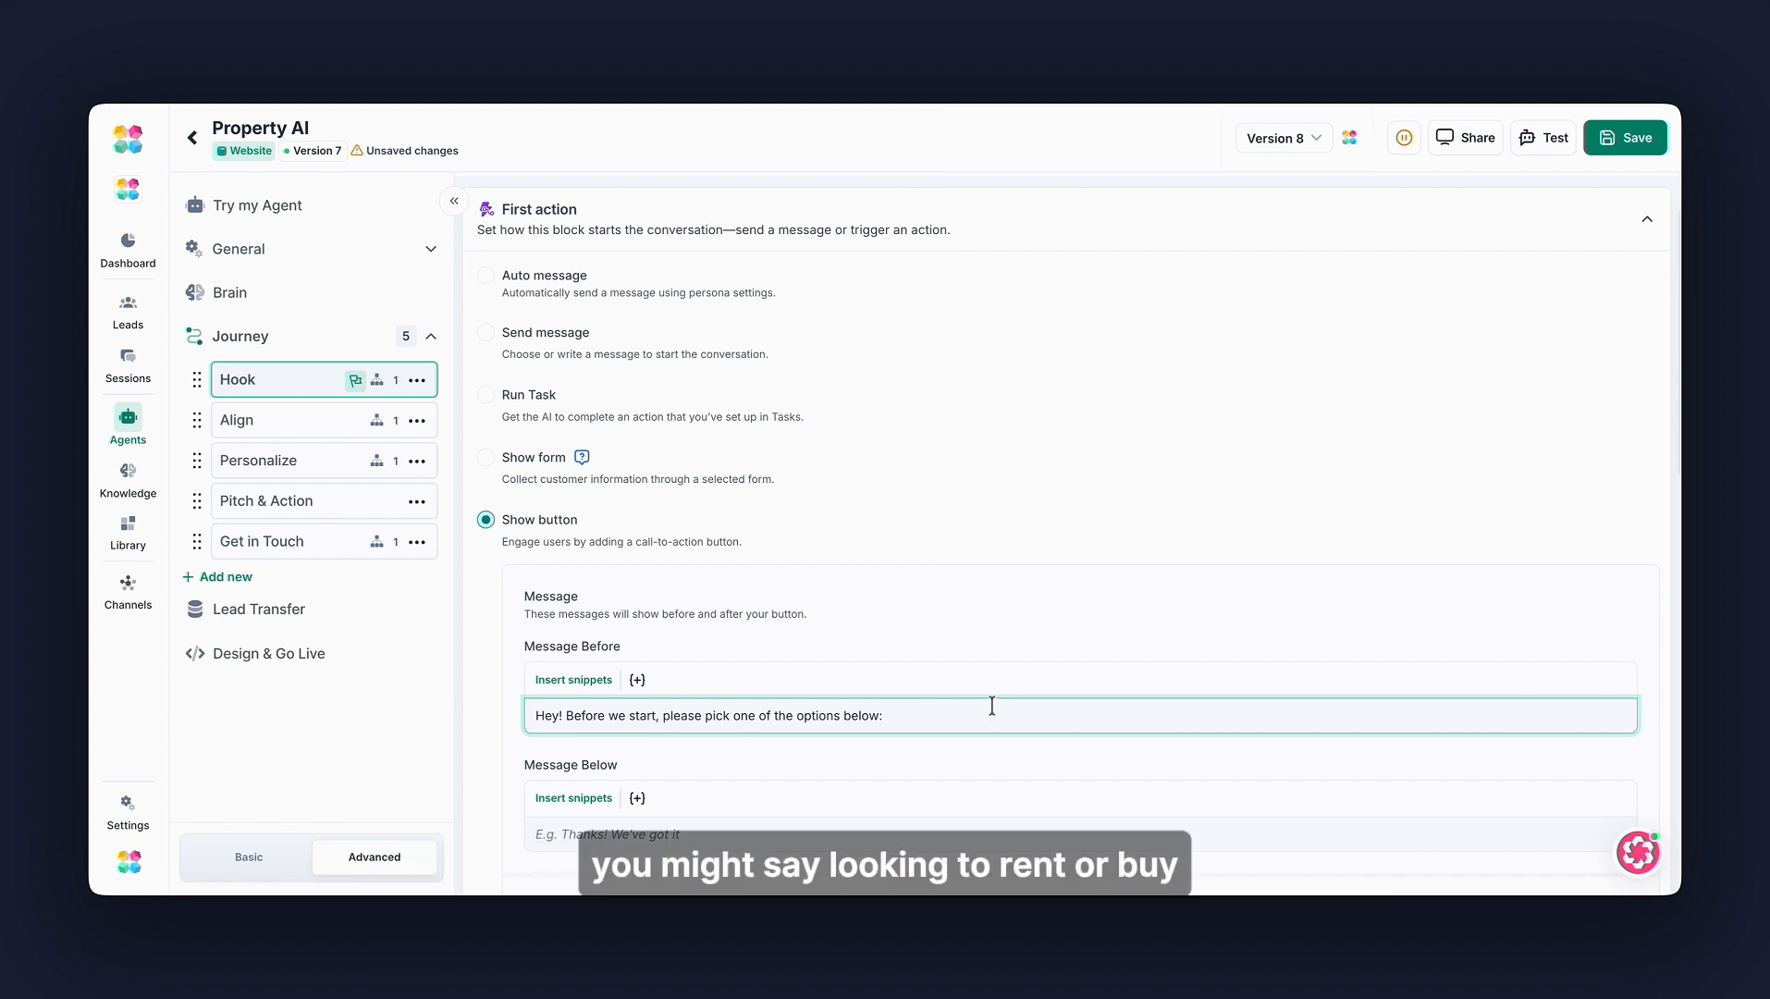
- Add a first button labelled Rent
{"action": "scroll", "coordinate": [992, 701], "scroll_direction": "down", "scroll_amount": 1}
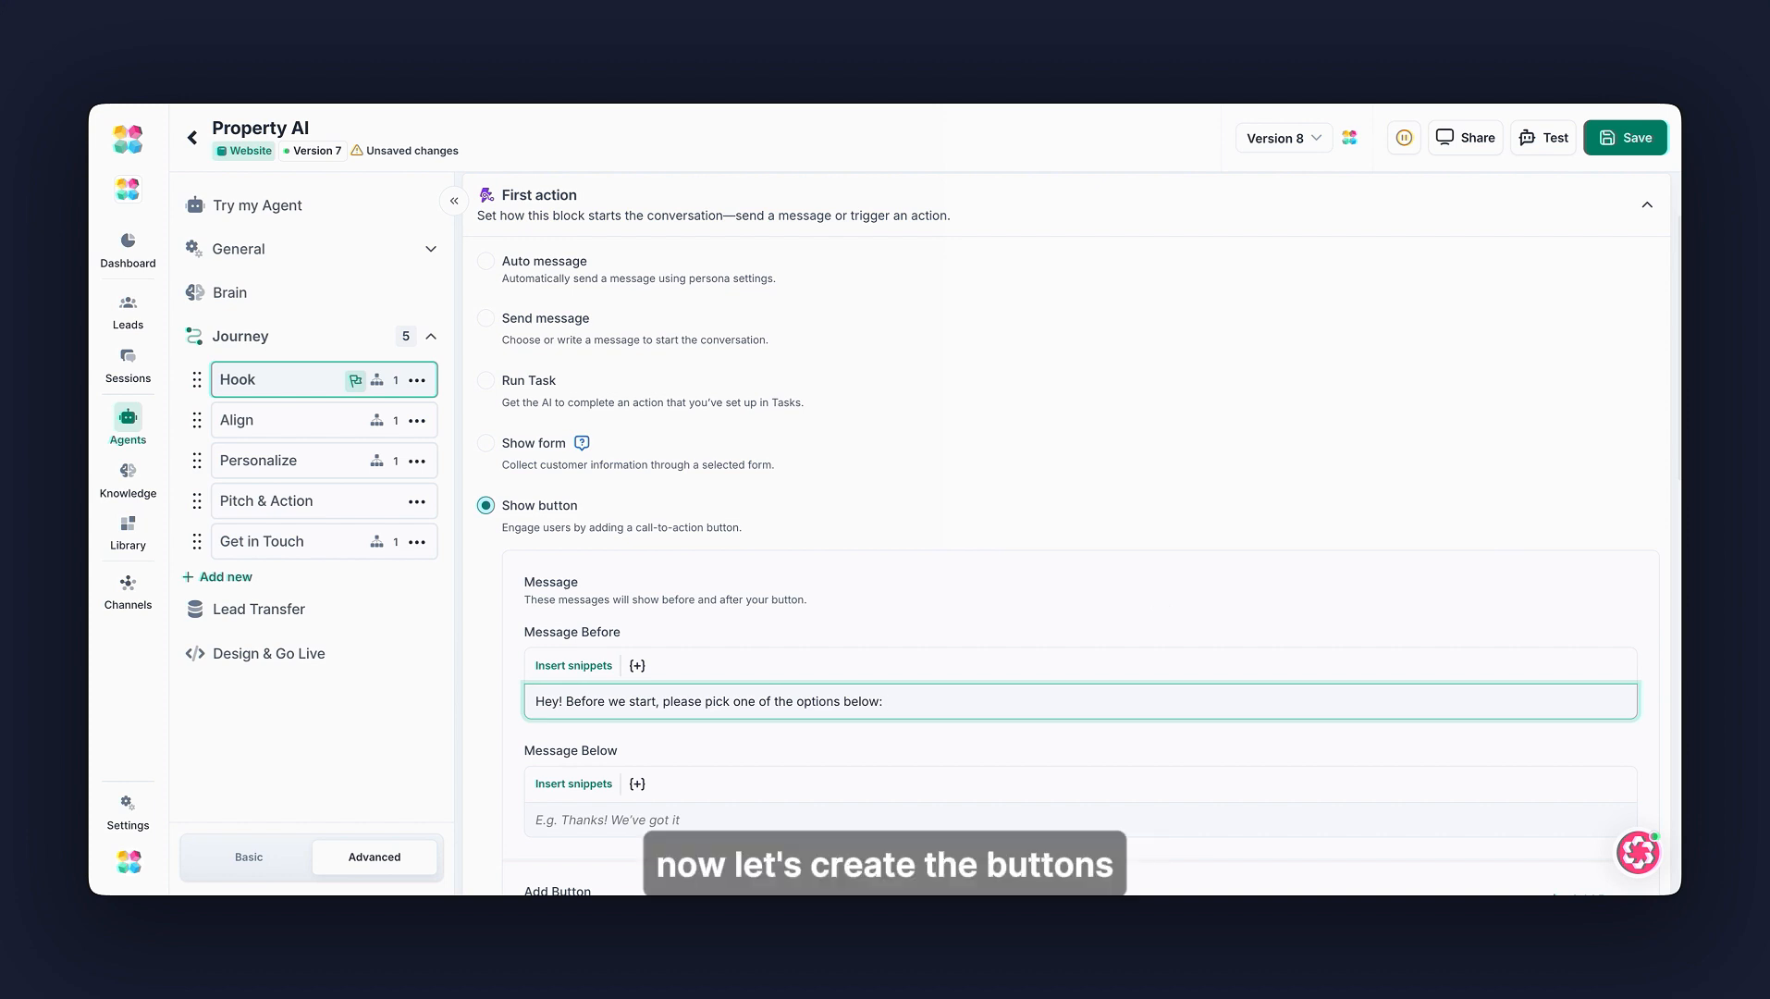
{"action": "scroll", "coordinate": [1109, 609], "scroll_direction": "down", "scroll_amount": 1}
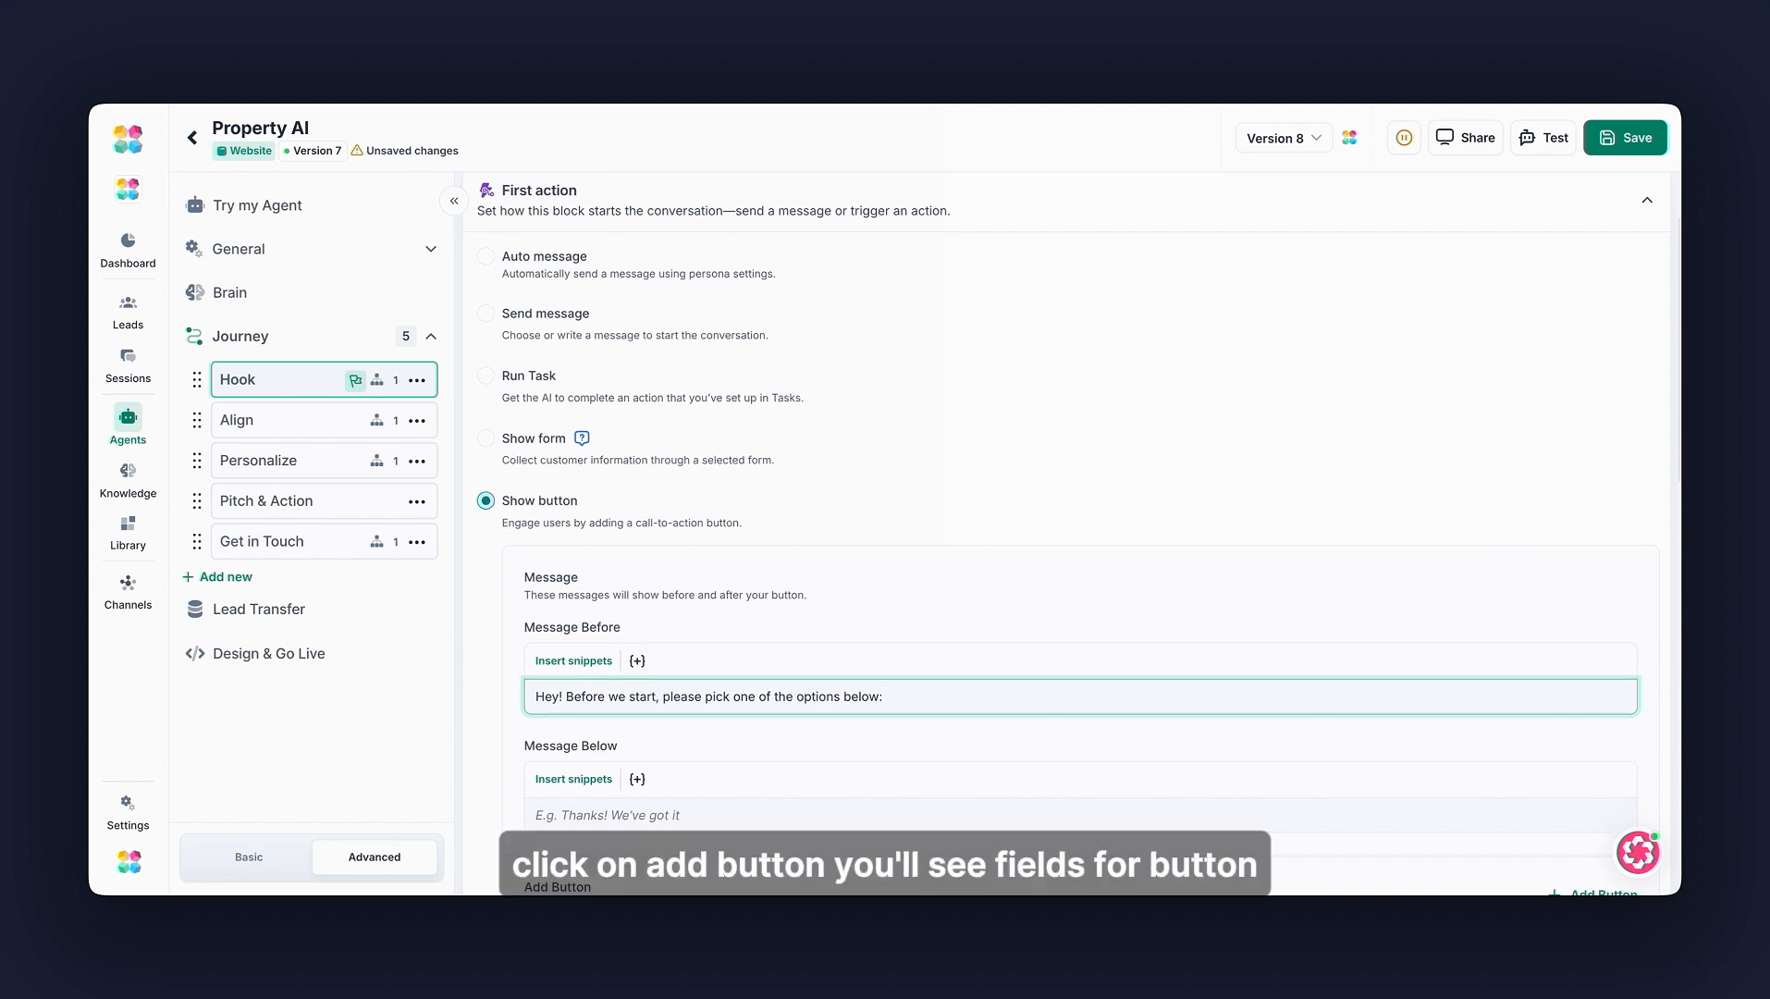
{"action": "scroll", "coordinate": [1078, 608], "scroll_direction": "down", "scroll_amount": 3}
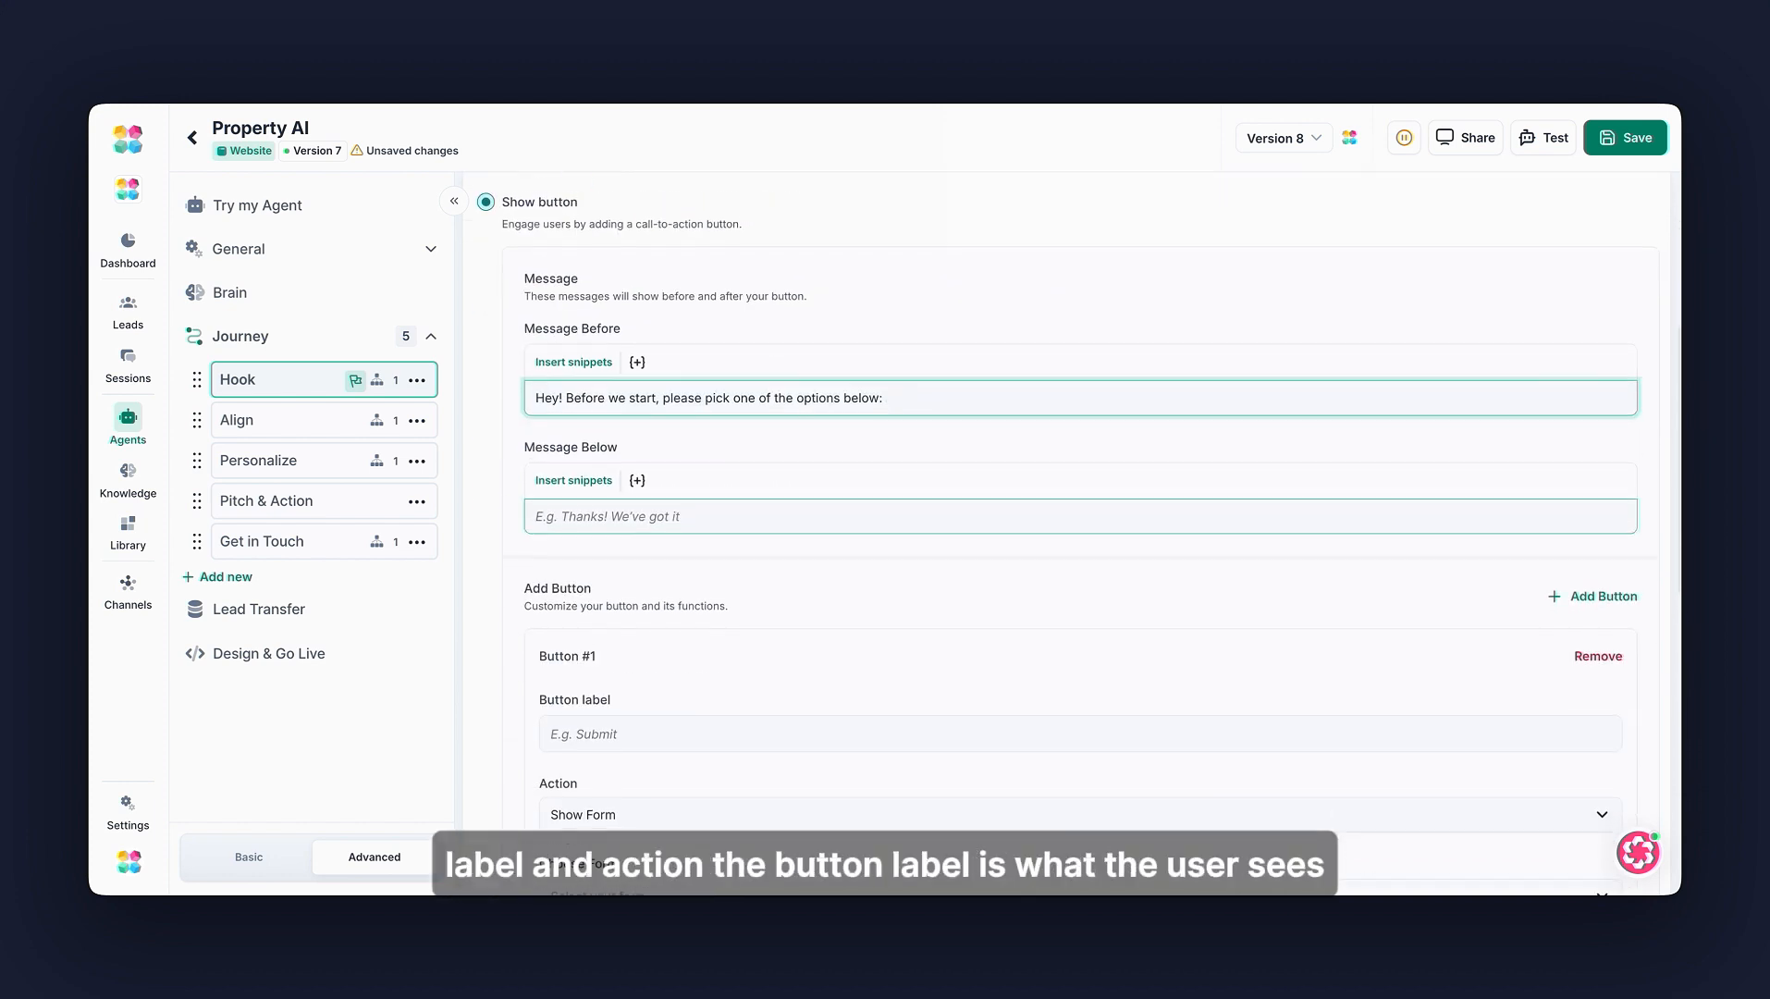
{"action": "scroll", "coordinate": [1078, 608], "scroll_direction": "down", "scroll_amount": 1}
{"action": "left_click", "coordinate": [620, 678]}
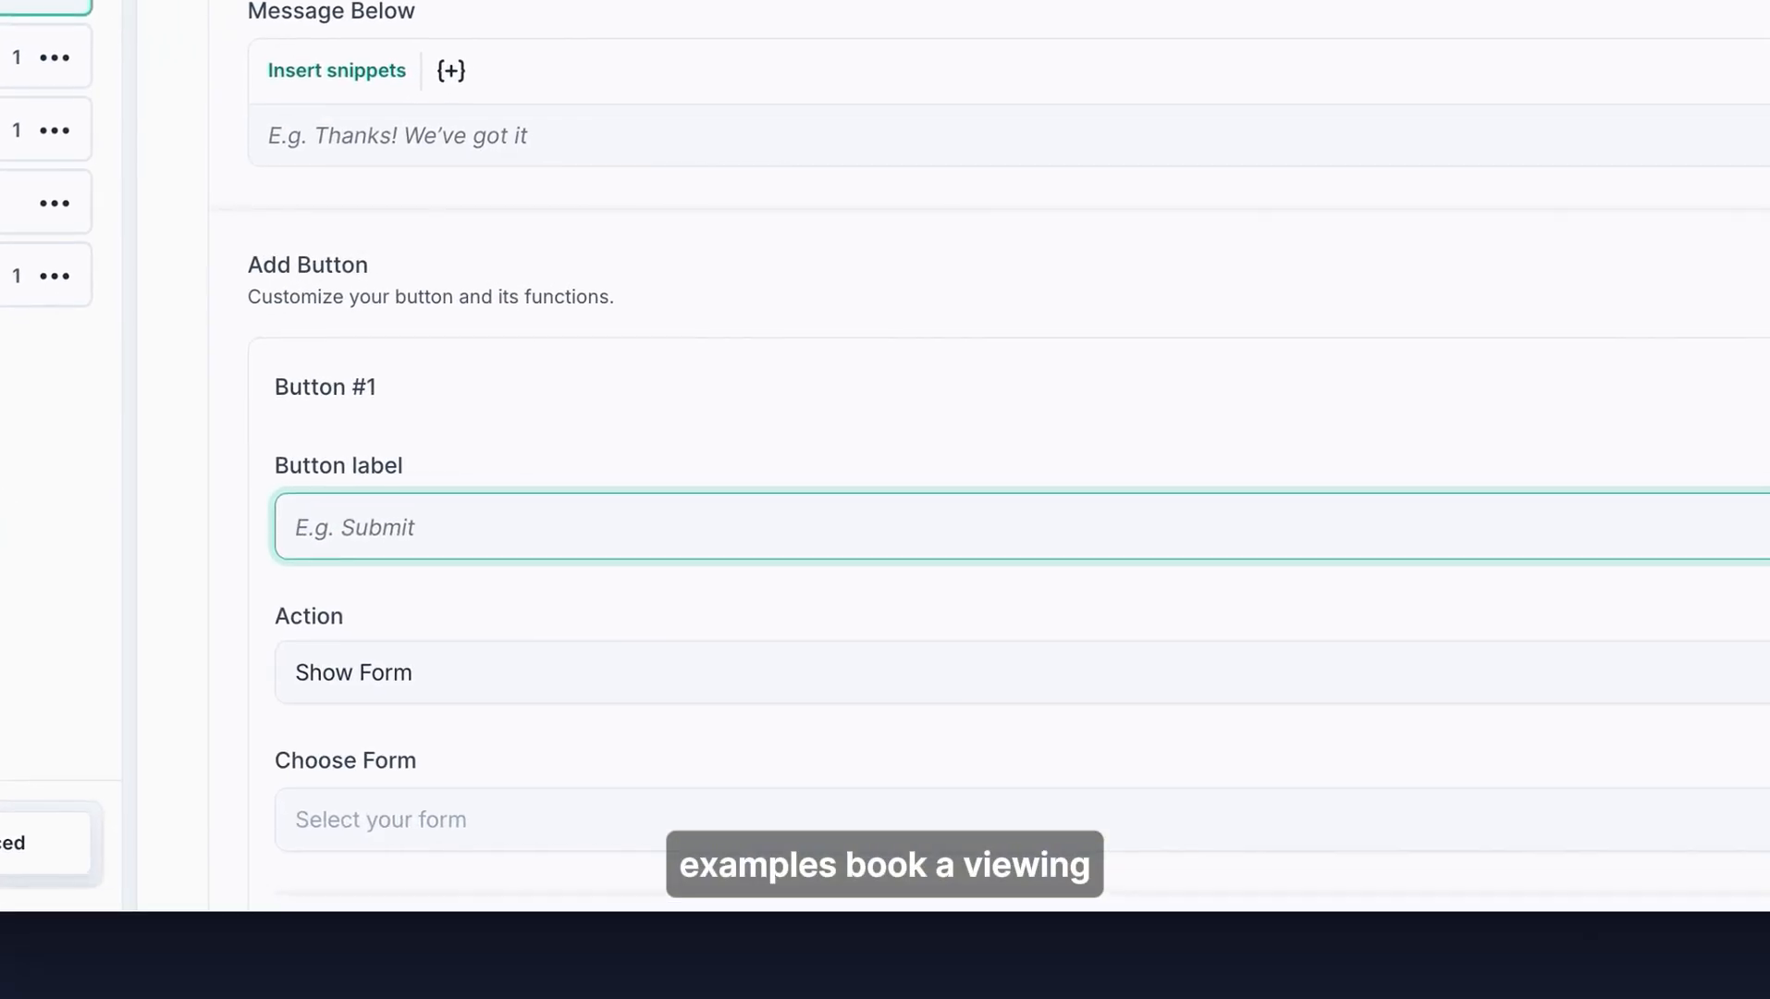
{"action": "type", "text": "Rent"}
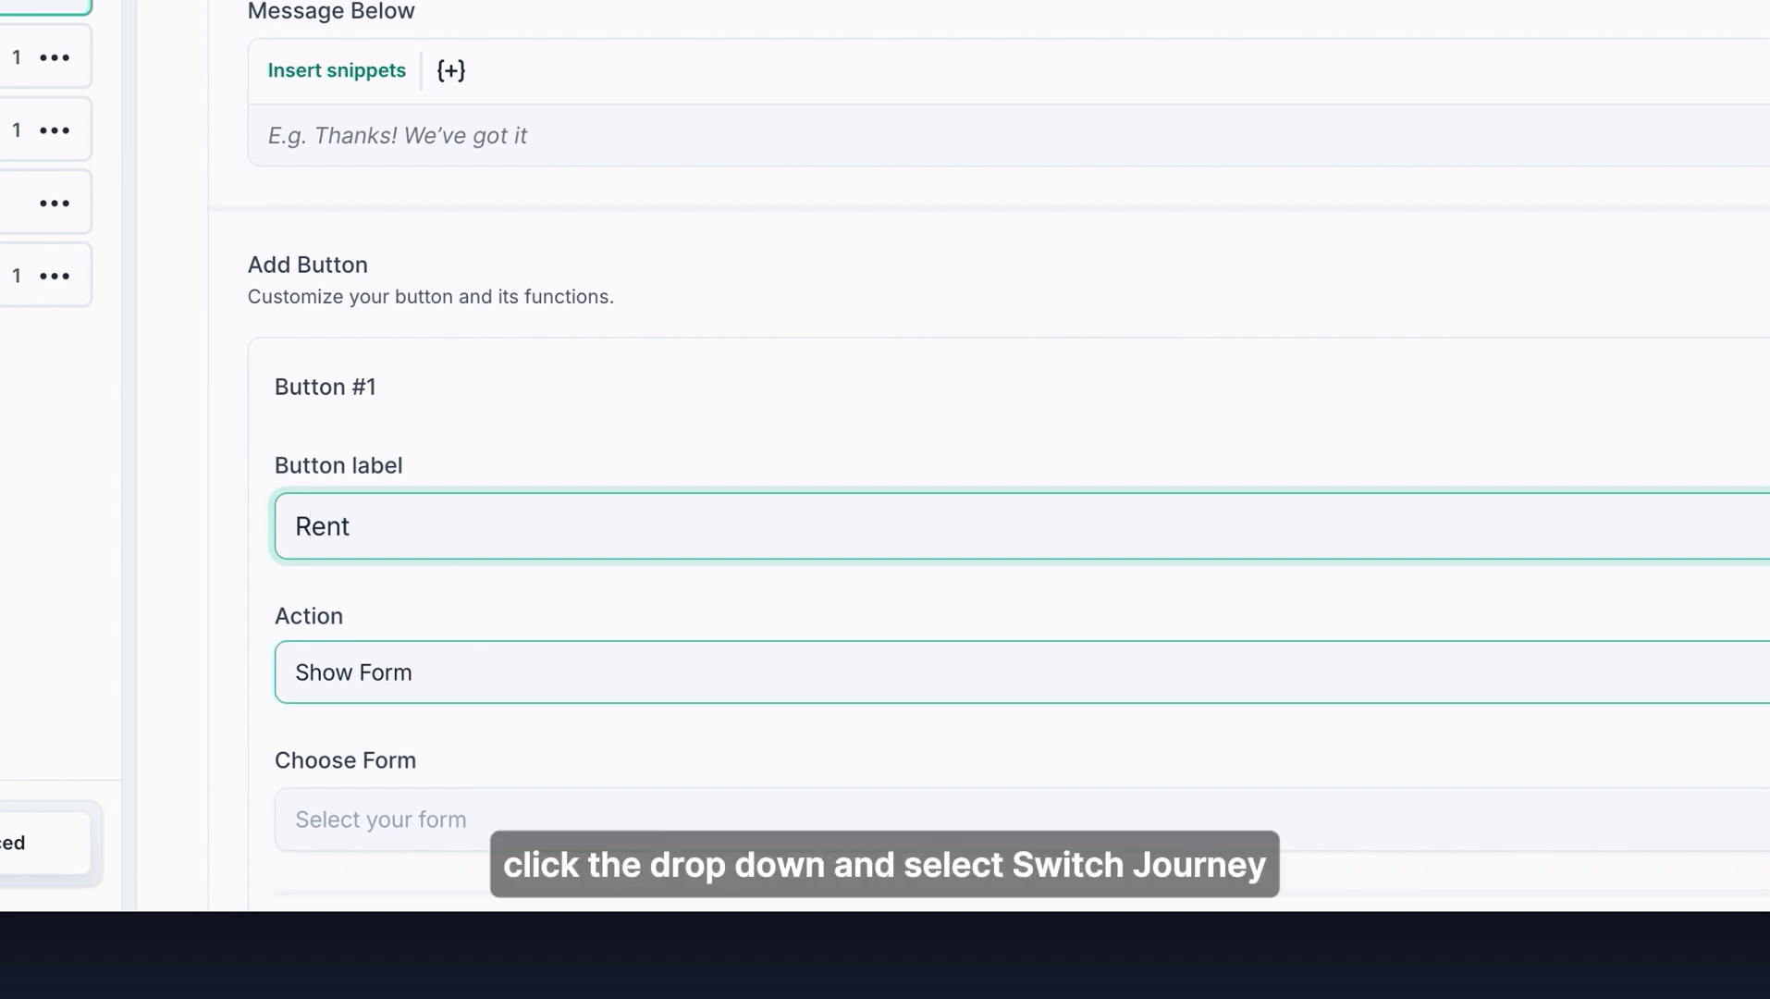
- Set the Rent button's action to Switch Journey targeting the Personalize block
{"action": "left_click", "coordinate": [492, 666]}
{"action": "left_click", "coordinate": [580, 370]}
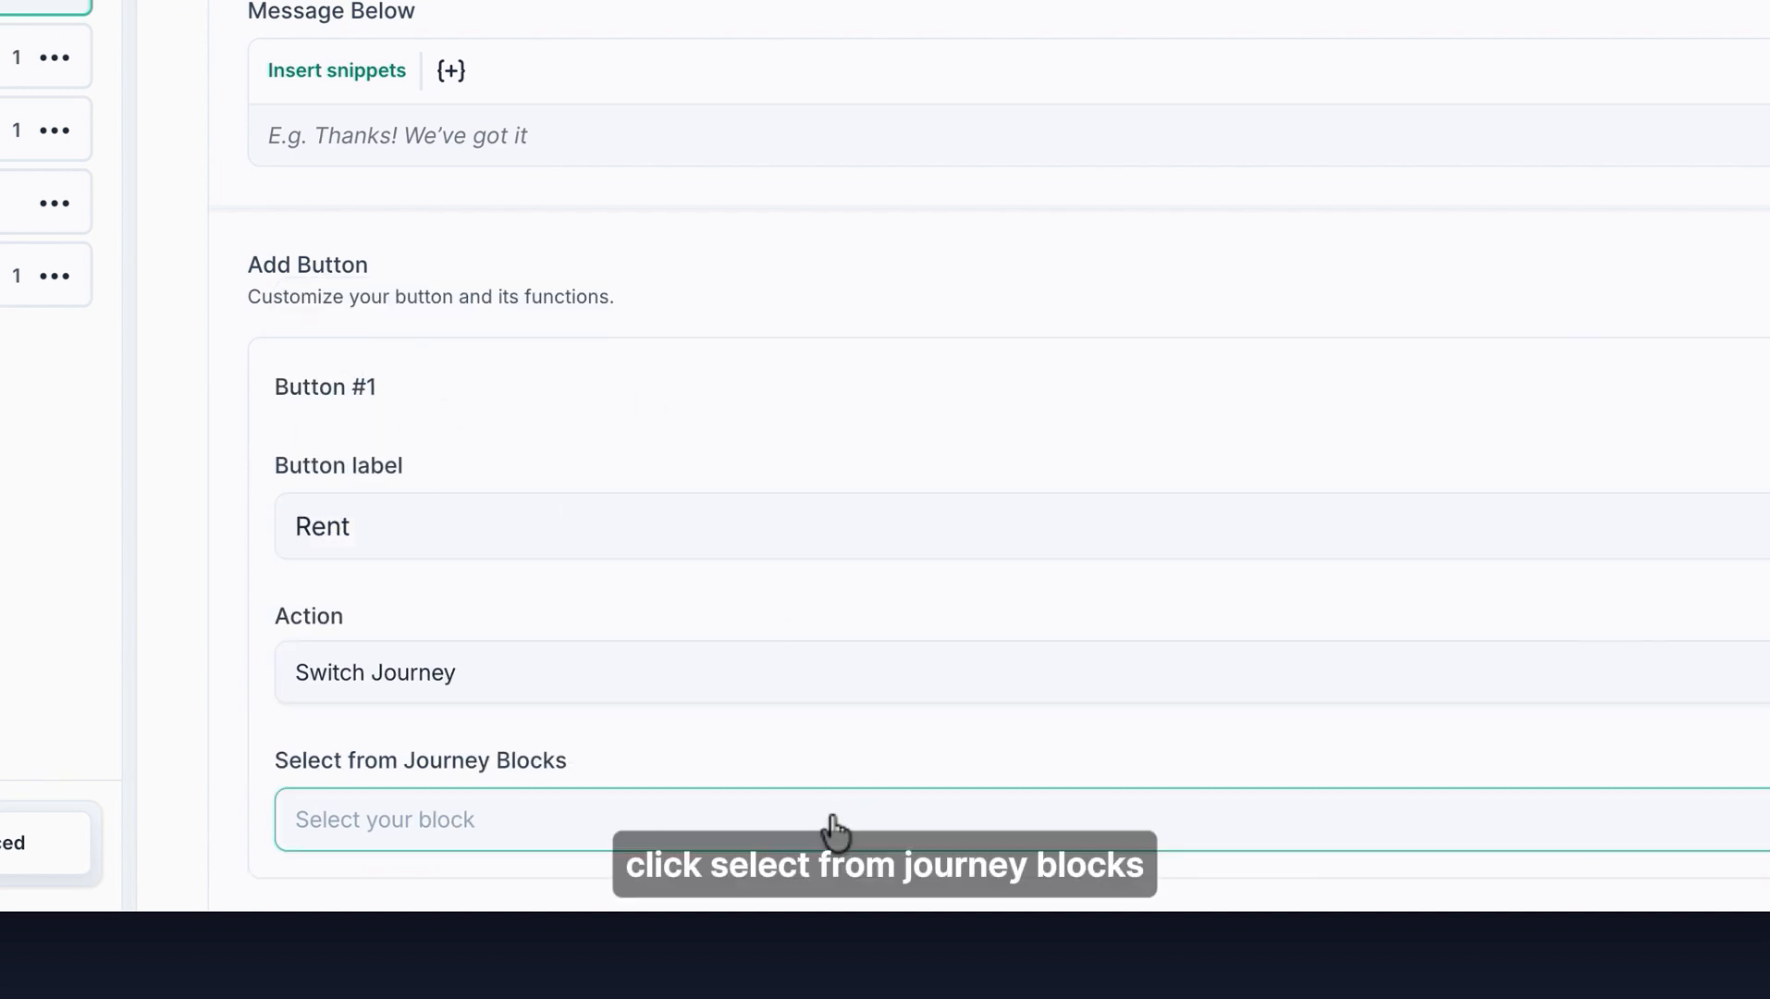
{"action": "left_click", "coordinate": [887, 819]}
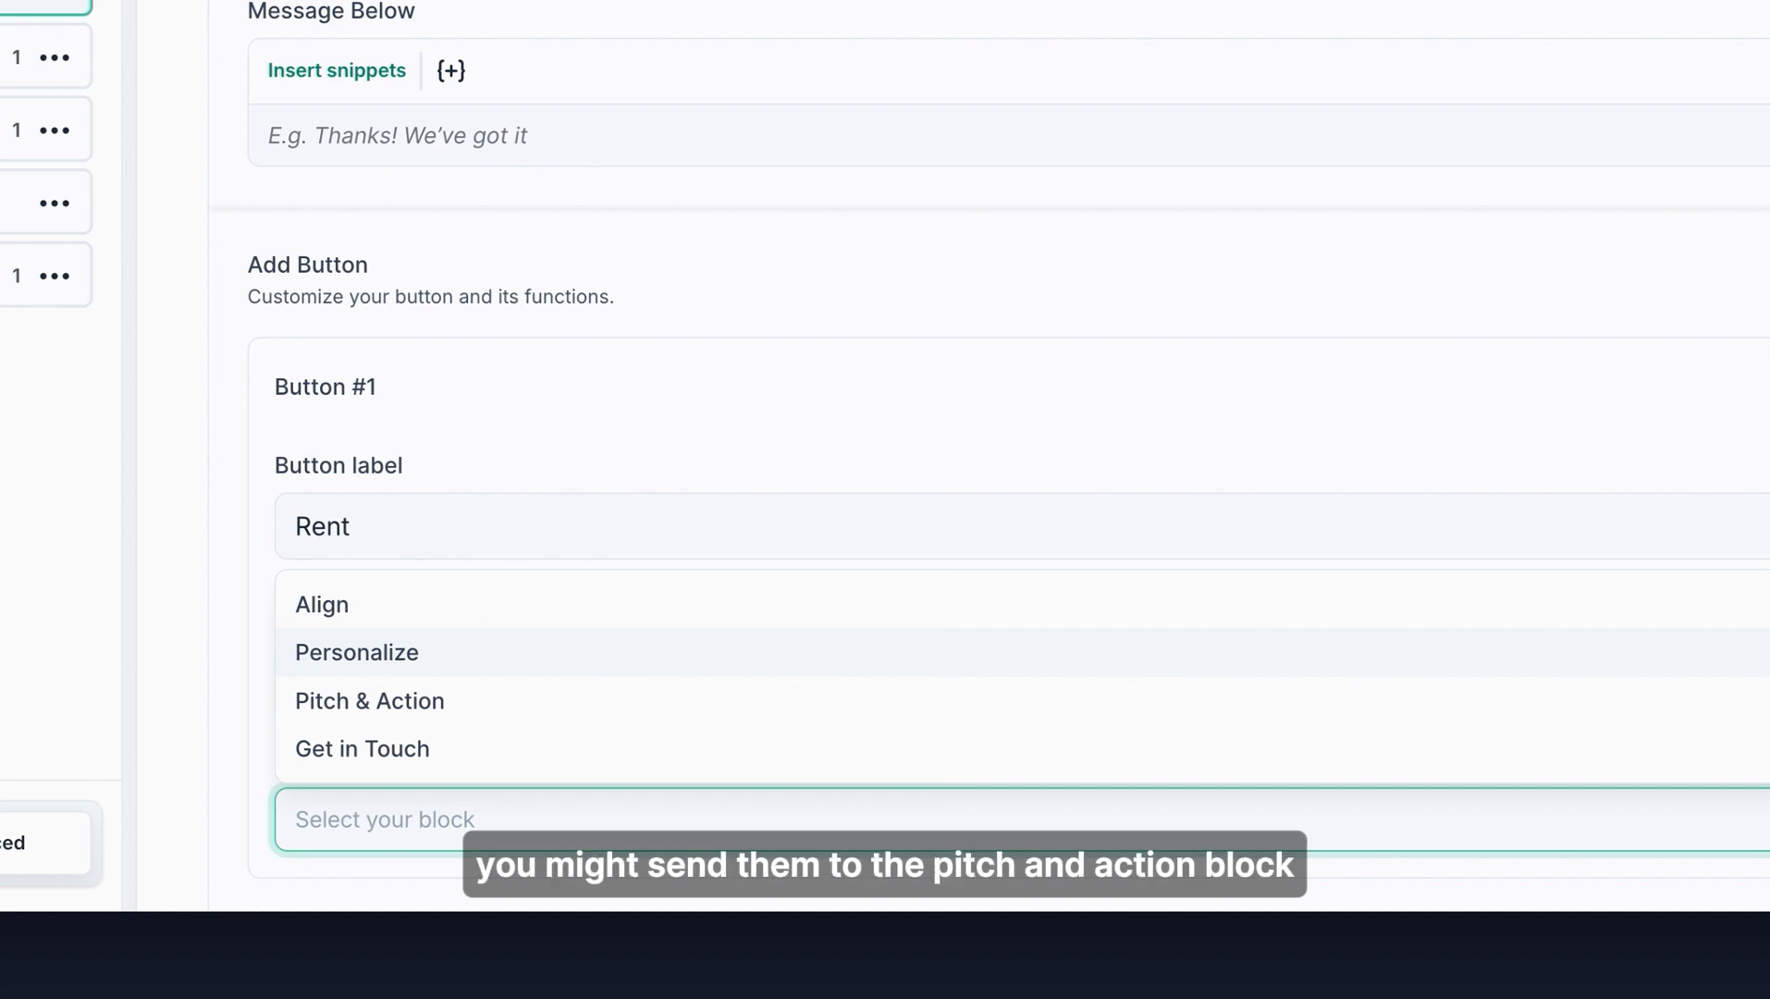
{"action": "left_click", "coordinate": [357, 654]}
- Add a second button labelled Buy
{"action": "scroll", "coordinate": [1329, 518], "scroll_direction": "down", "scroll_amount": 5}
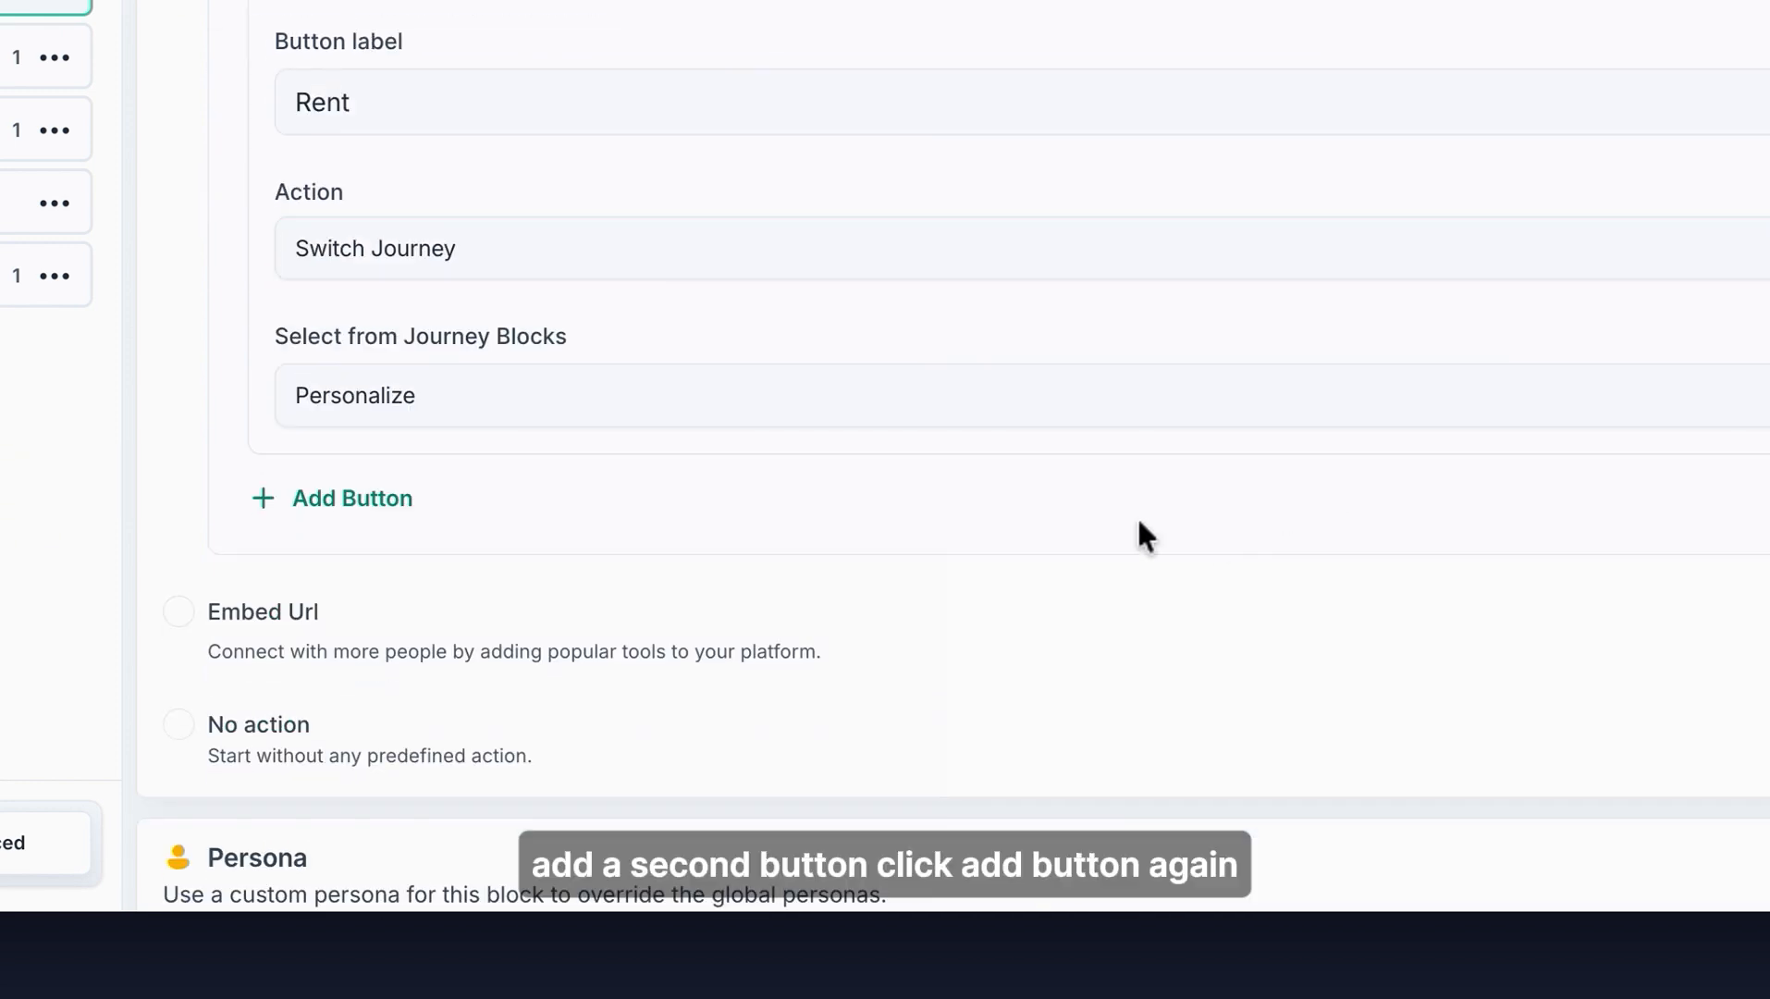
{"action": "left_click", "coordinate": [355, 499]}
{"action": "left_click", "coordinate": [478, 660]}
{"action": "type", "text": "Buy"}
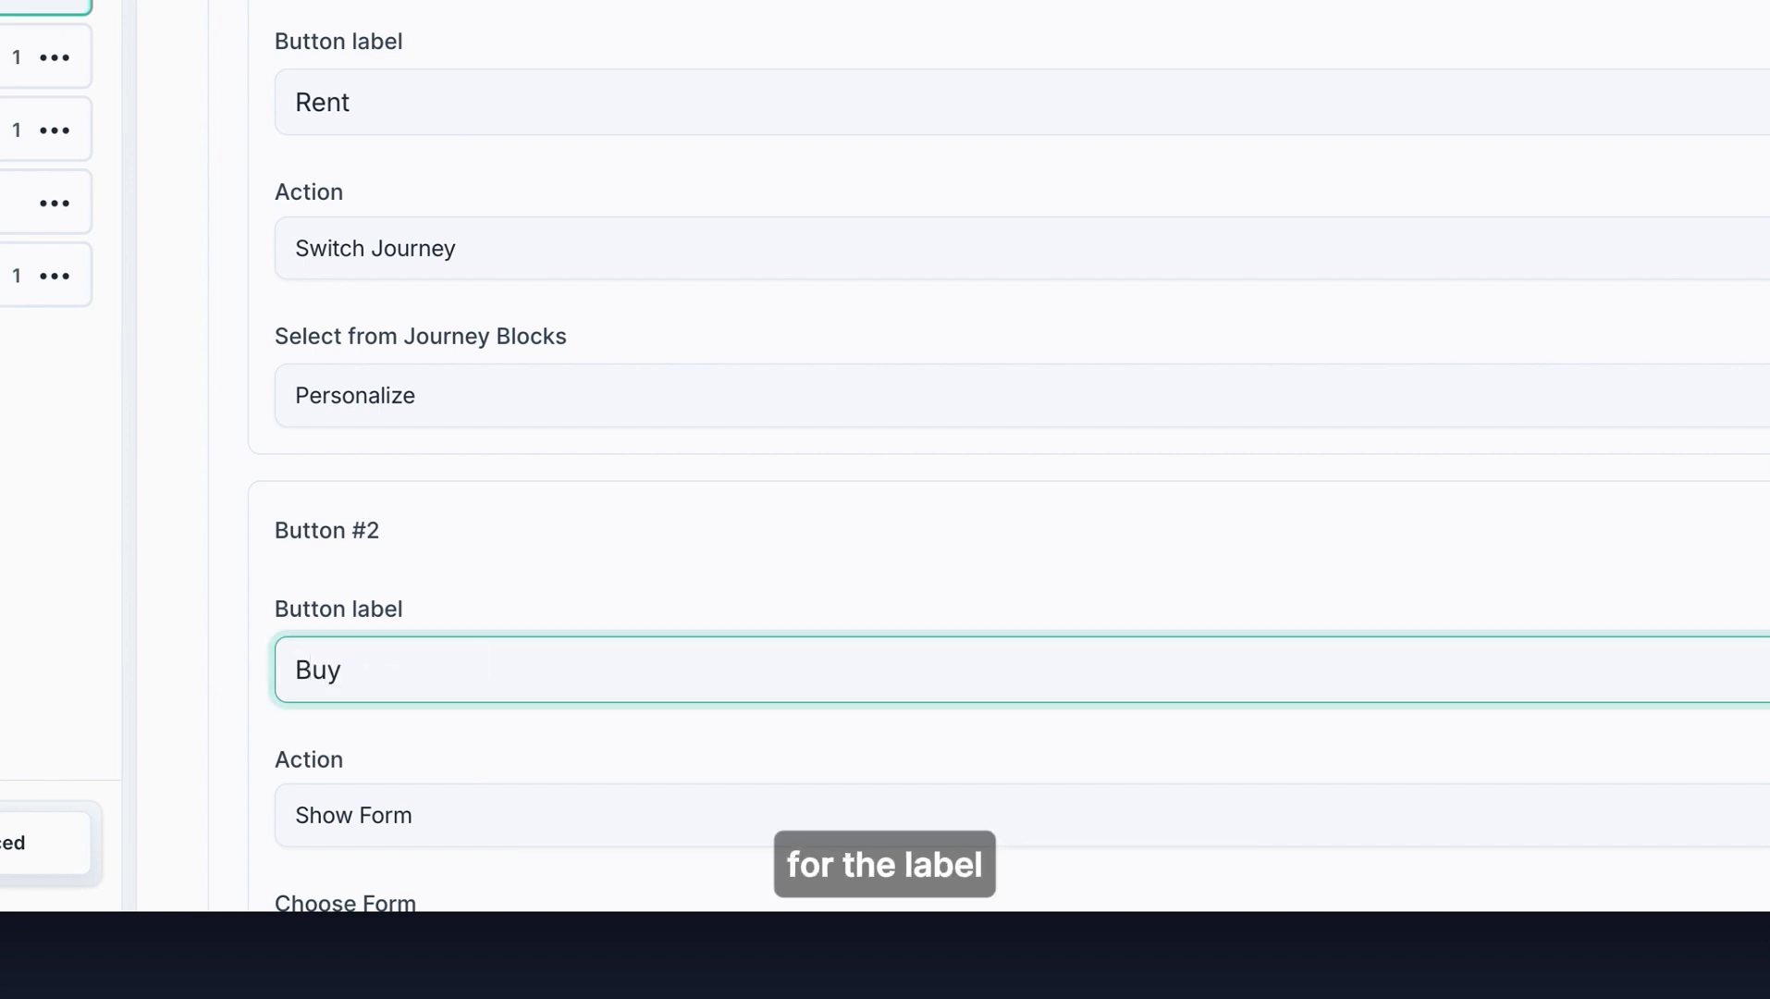
- Set the Buy button's action to Switch Journey targeting the Personalize block
{"action": "scroll", "coordinate": [583, 592], "scroll_direction": "down", "scroll_amount": 2}
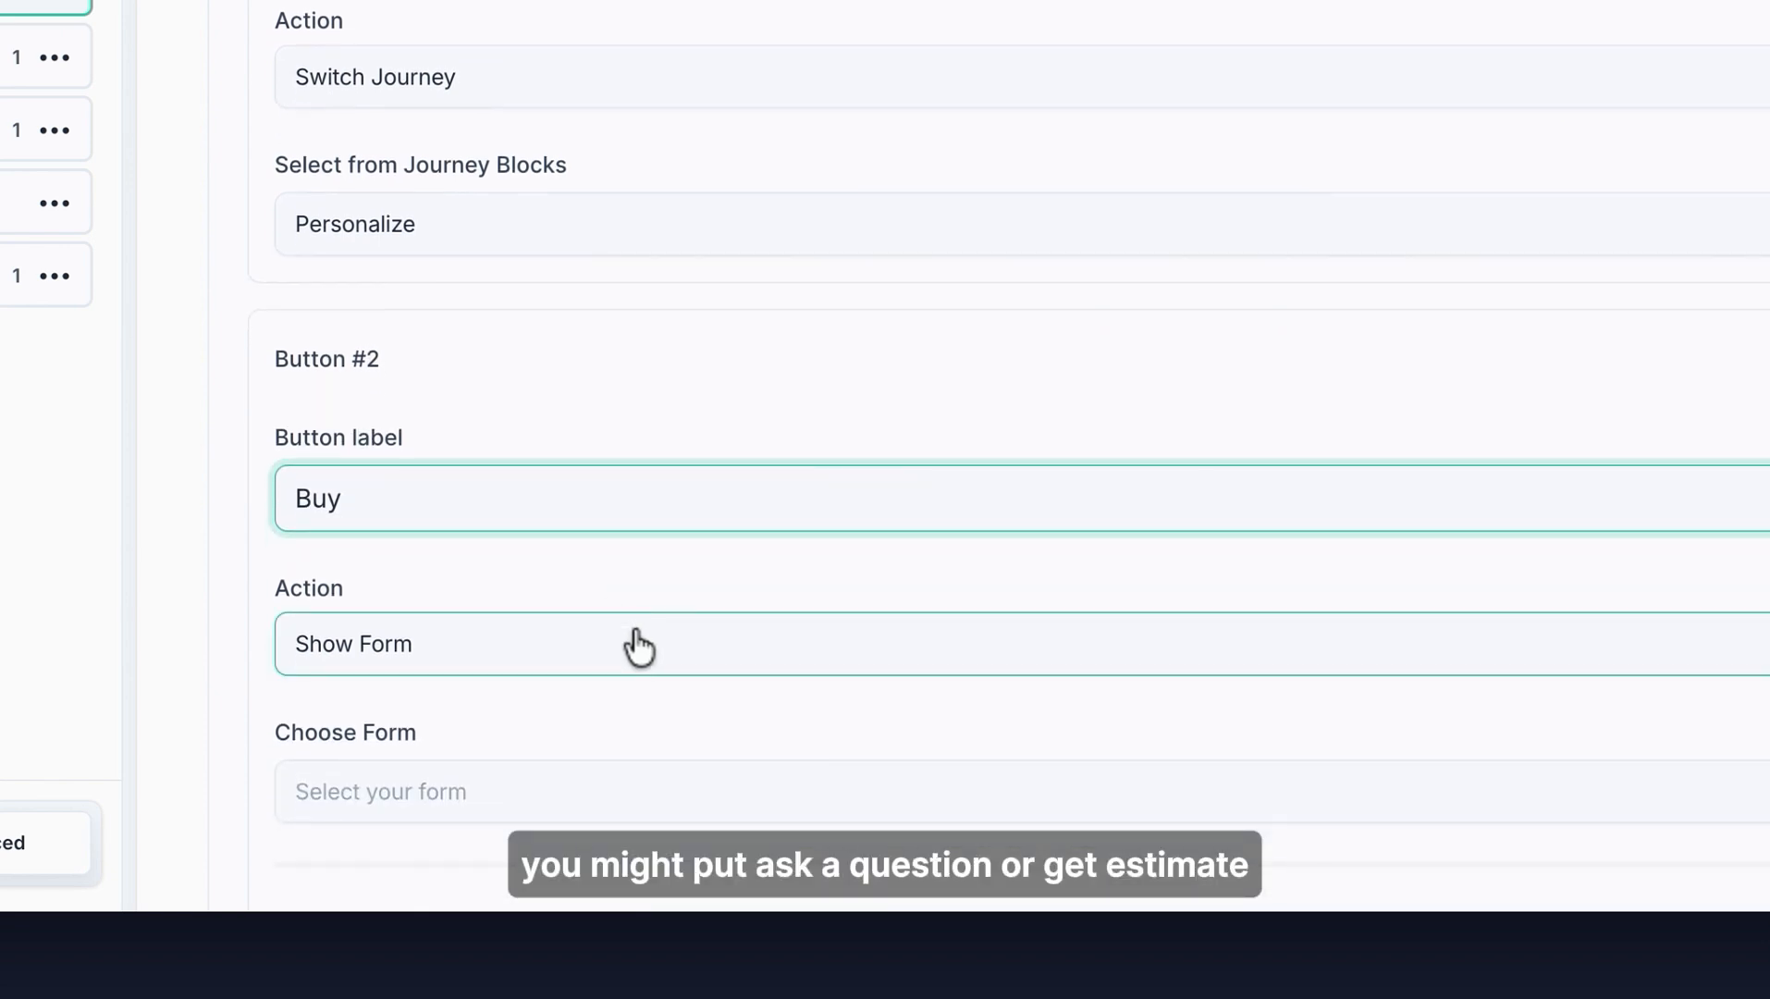
{"action": "left_click", "coordinate": [876, 671]}
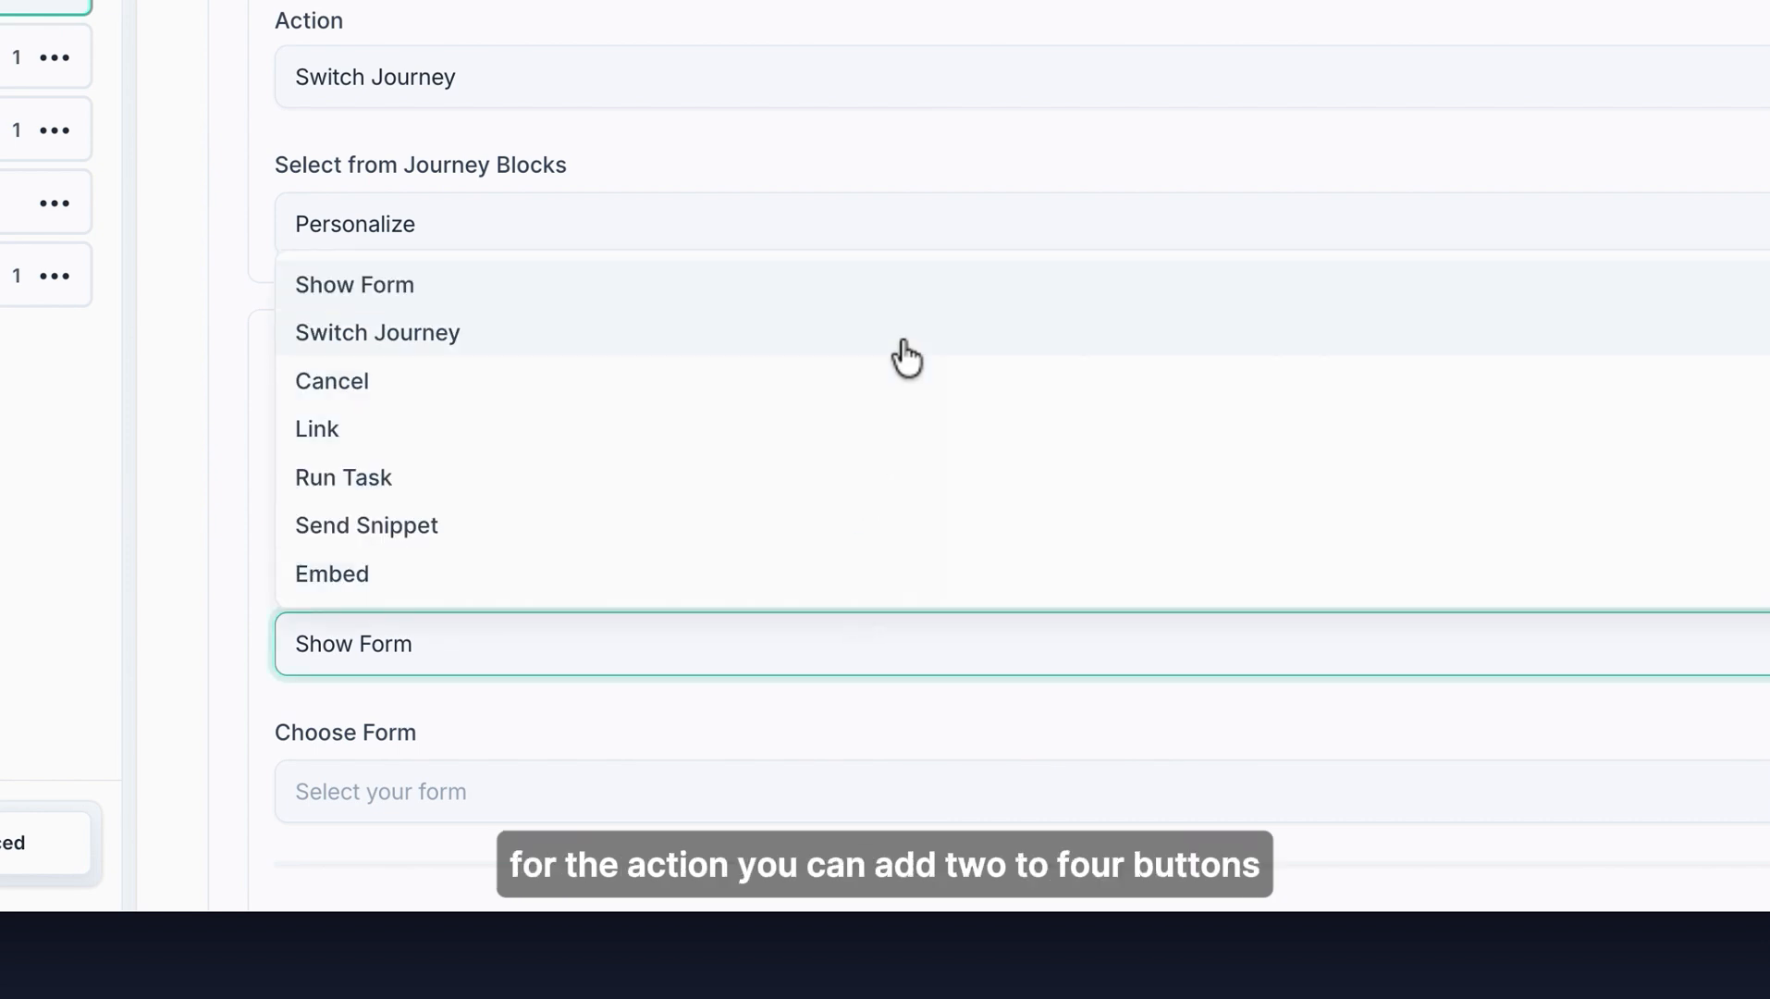
{"action": "left_click", "coordinate": [904, 355]}
{"action": "left_click", "coordinate": [934, 792]}
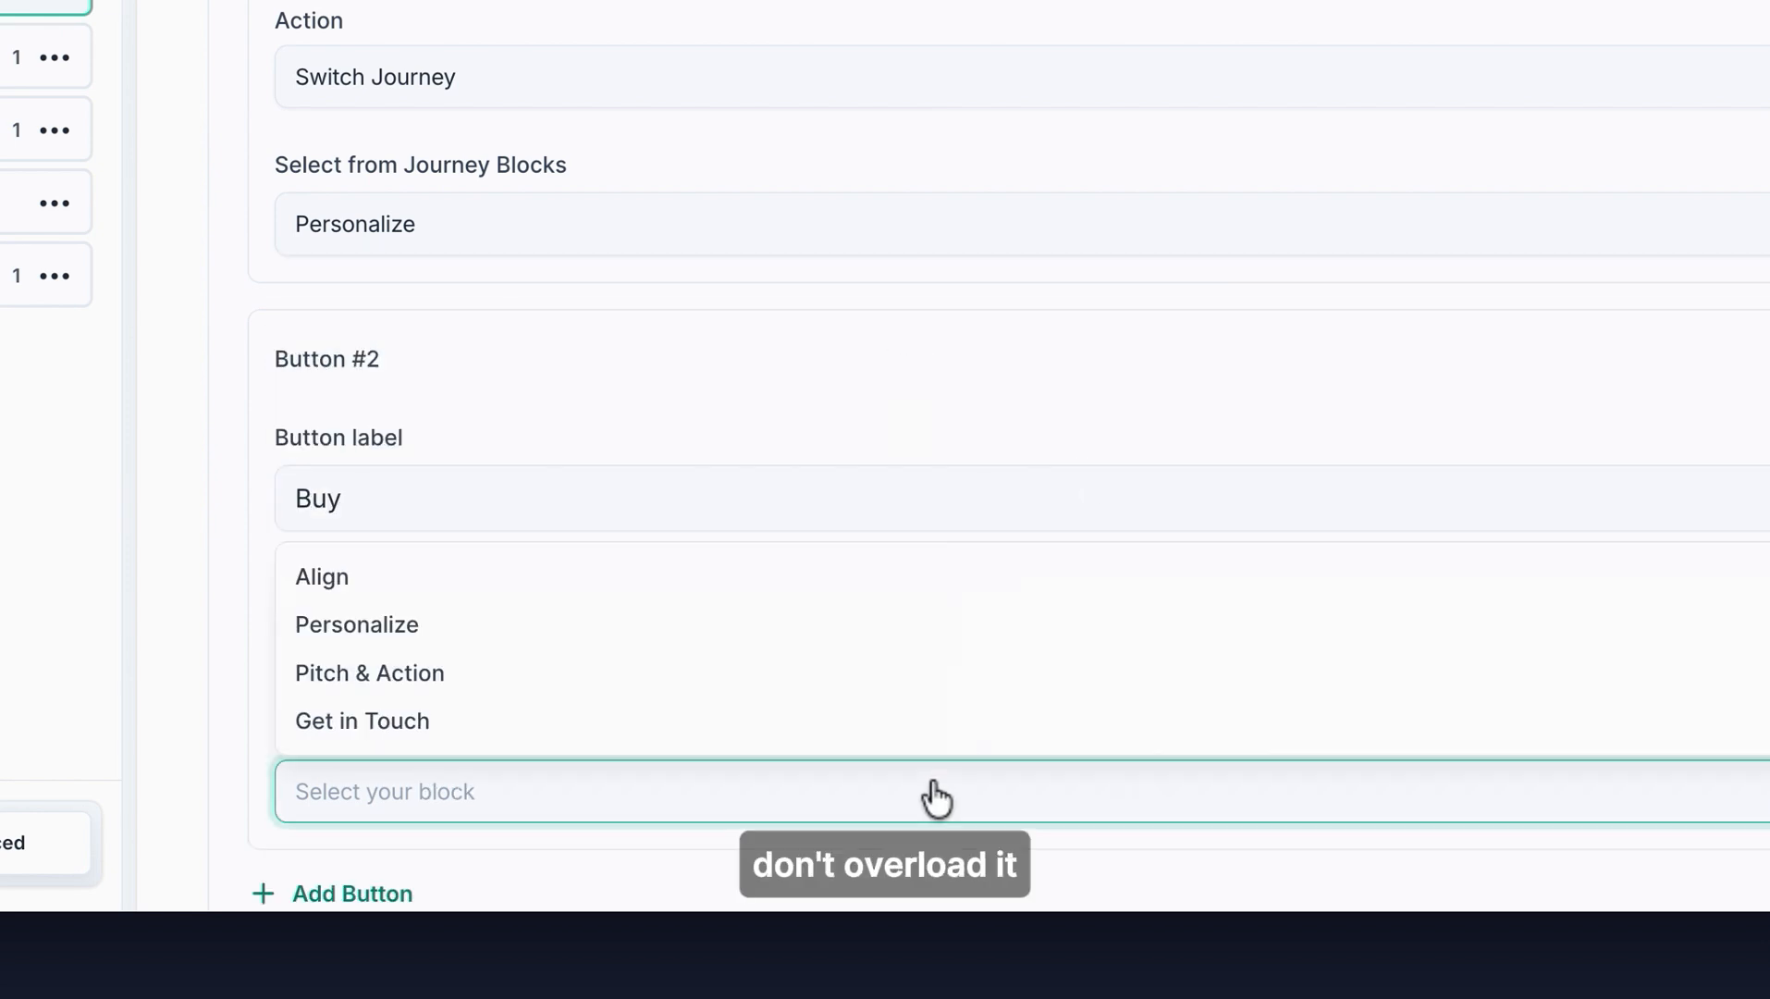
{"action": "left_click", "coordinate": [922, 621]}
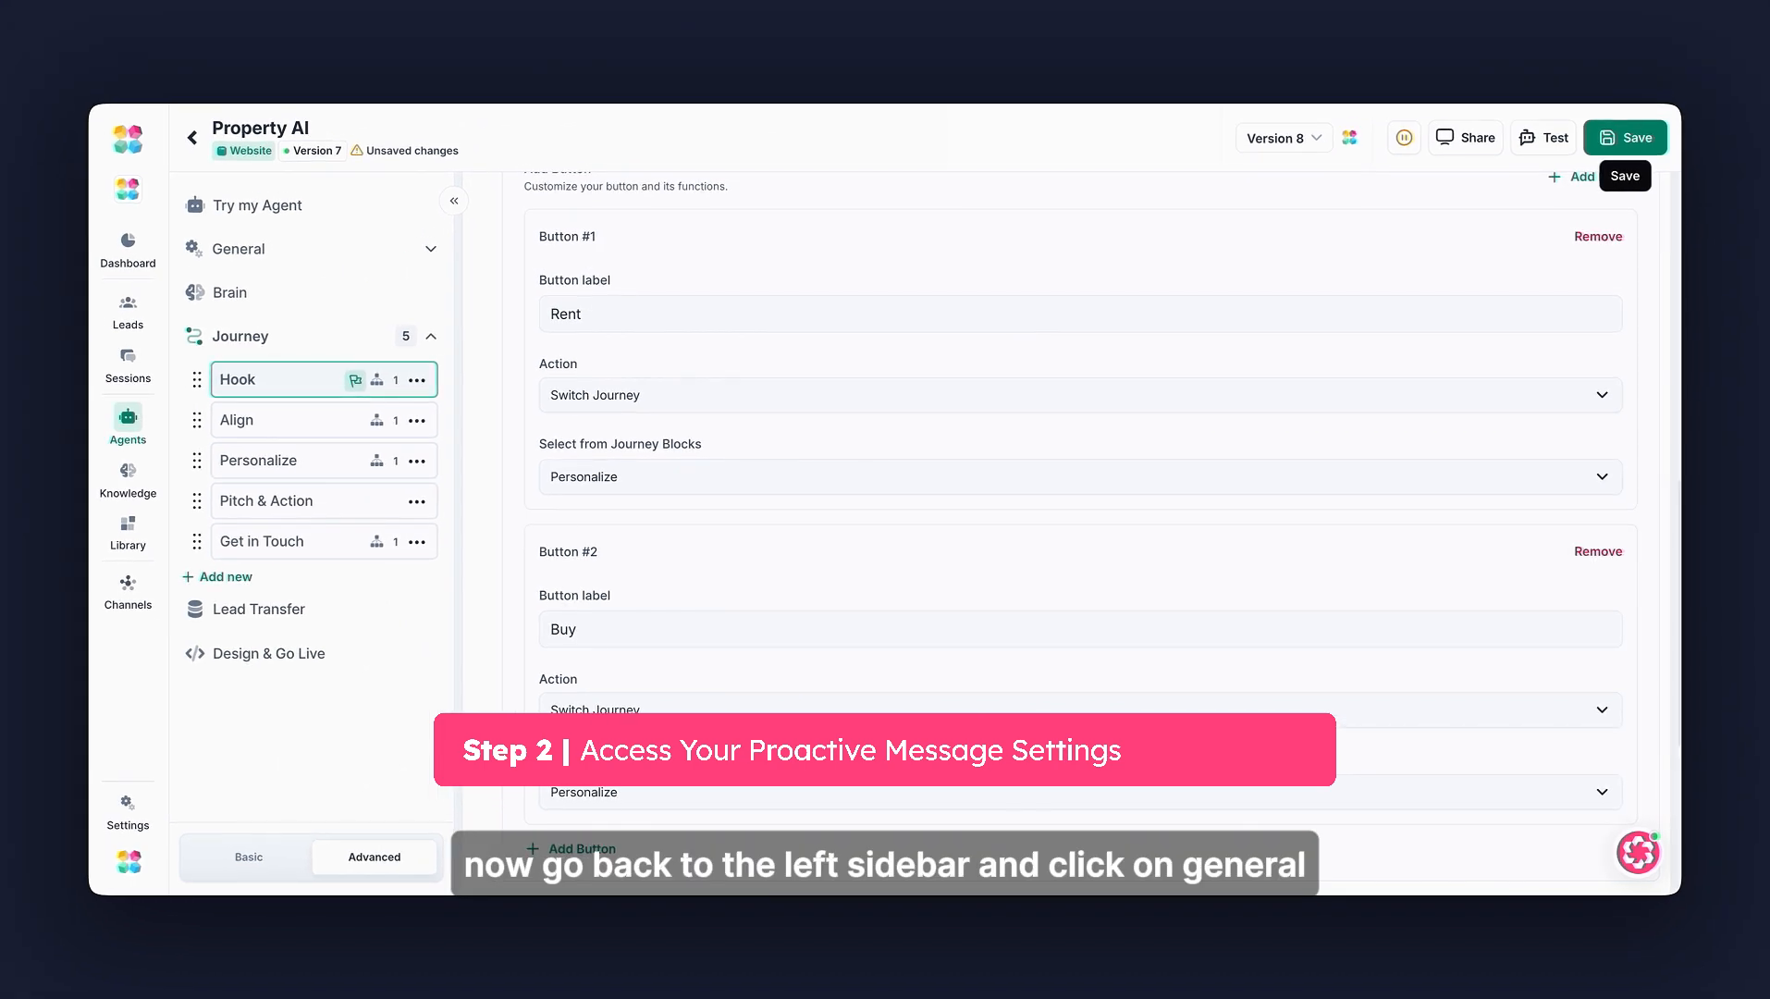
- Open the agent's general Settings and set the proactively open small message delay to 3 seconds
{"action": "left_click", "coordinate": [351, 252]}
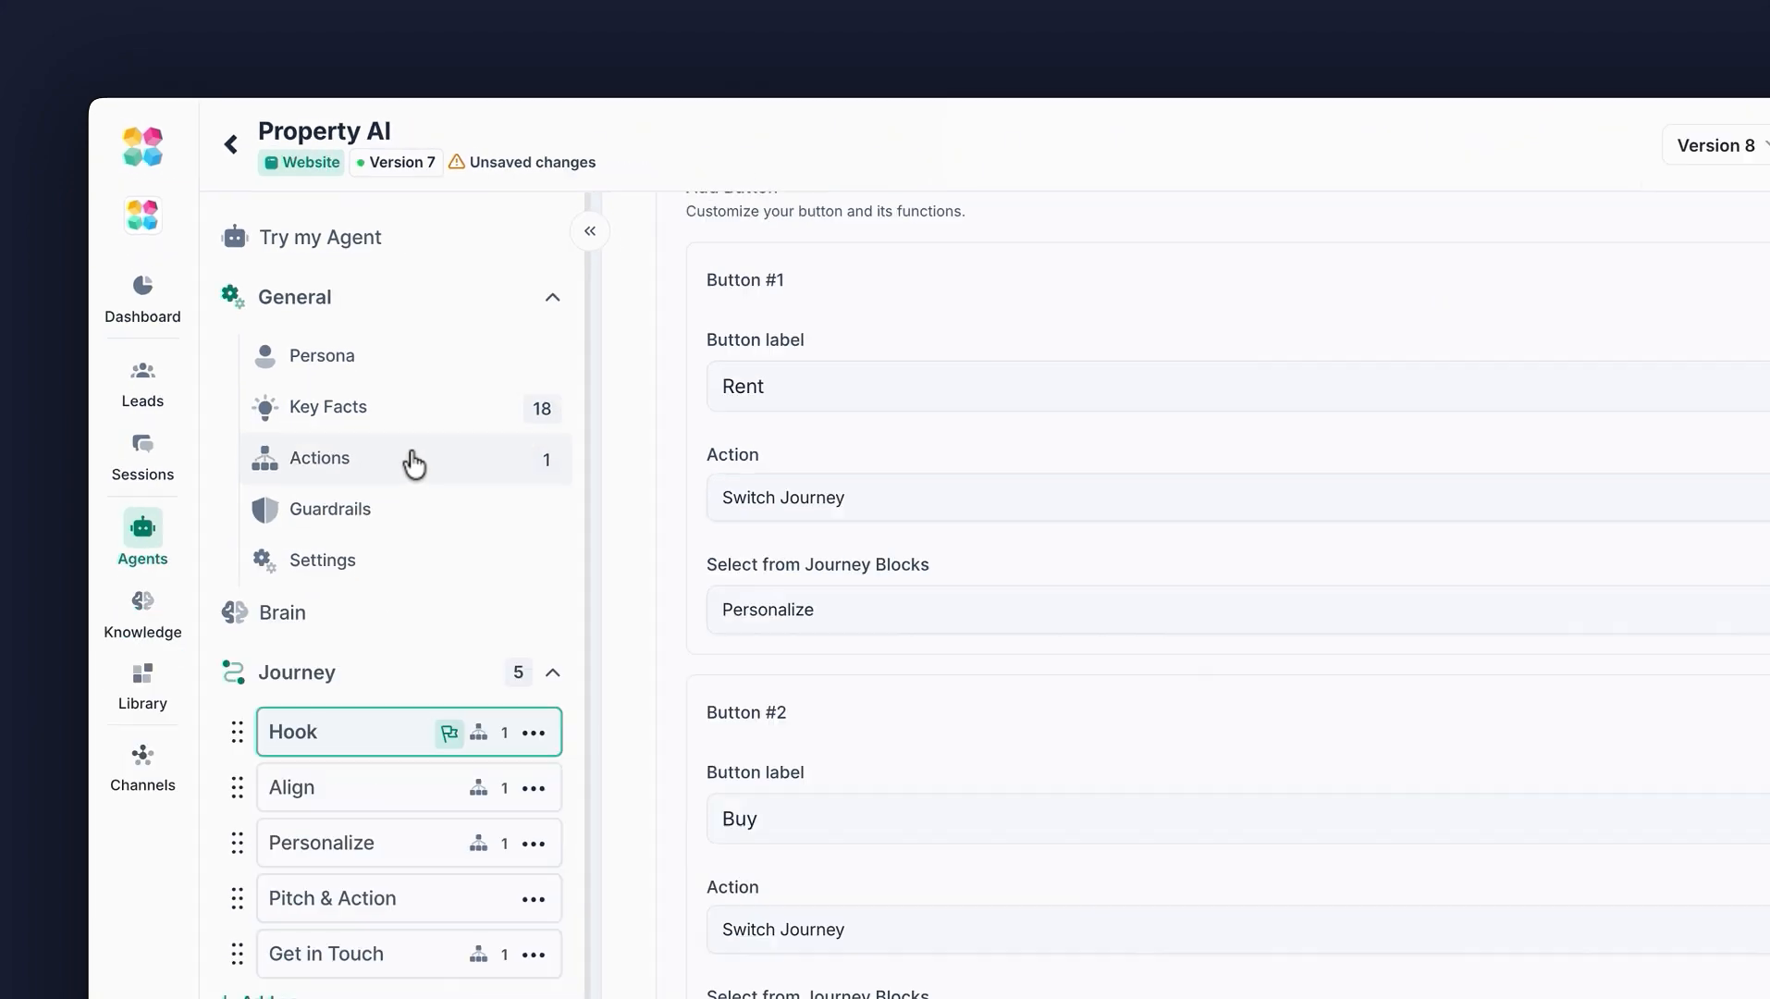
{"action": "left_click", "coordinate": [499, 709]}
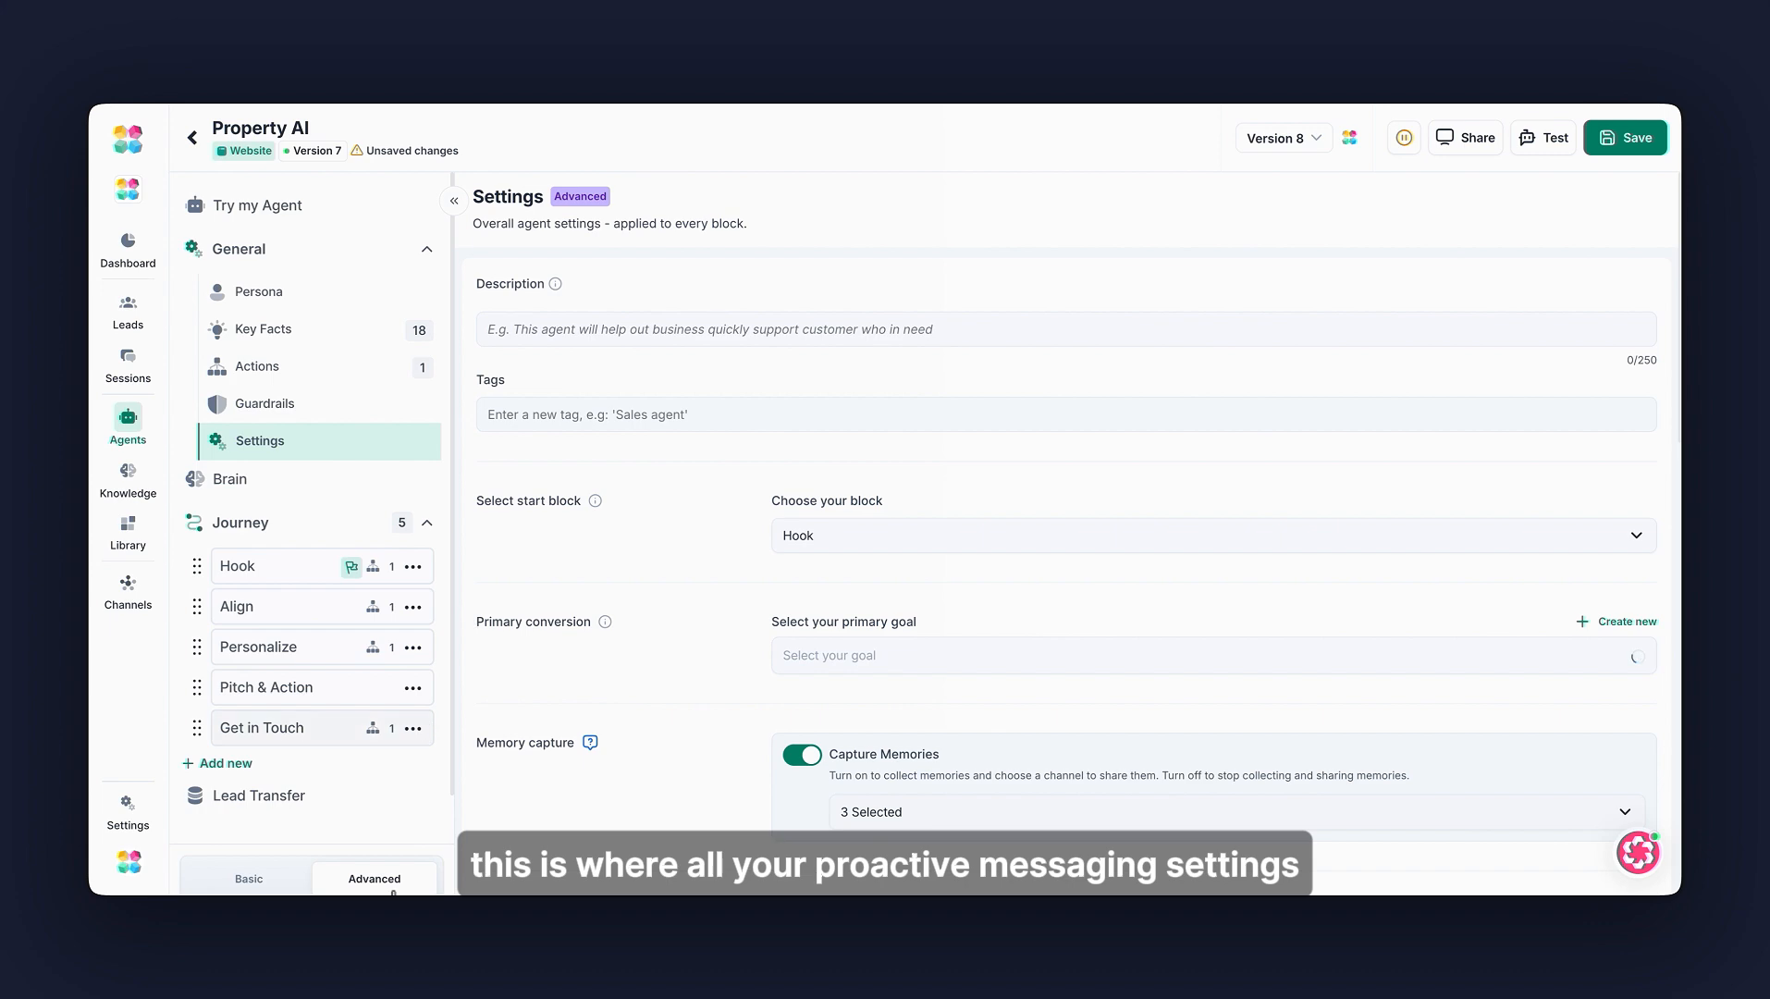
{"action": "scroll", "coordinate": [1101, 614], "scroll_direction": "down", "scroll_amount": 10}
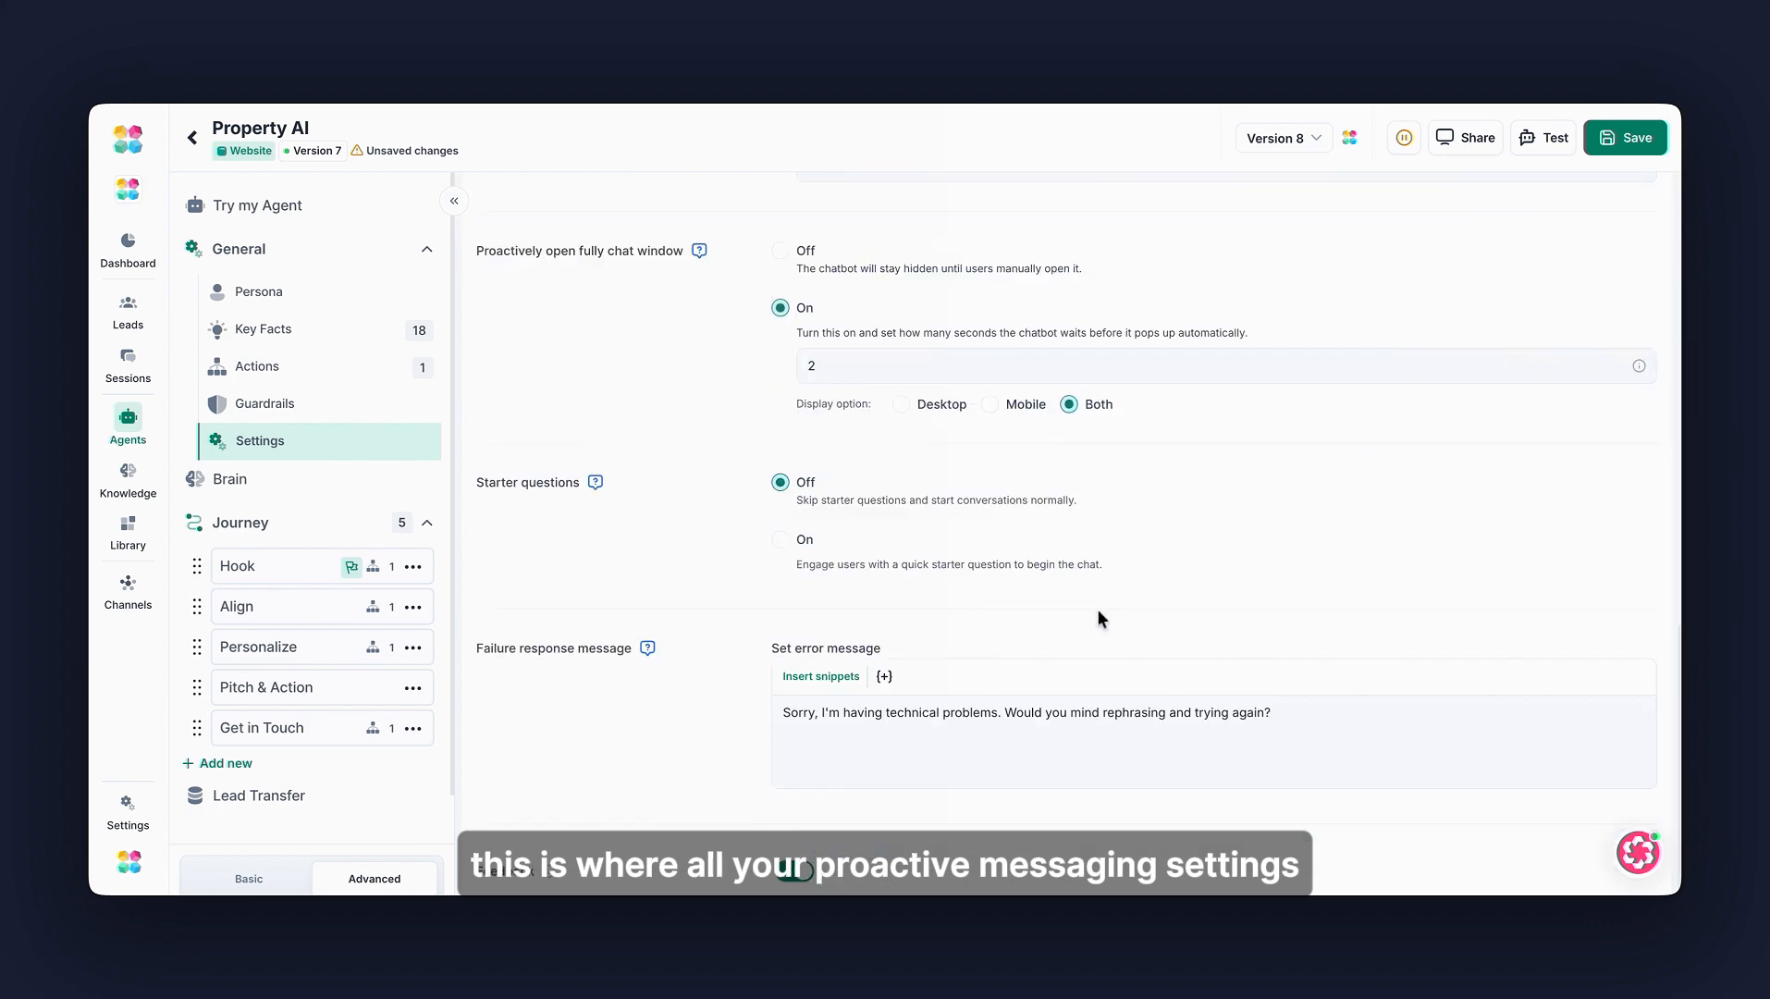
{"action": "scroll", "coordinate": [1156, 586], "scroll_direction": "up", "scroll_amount": 5}
{"action": "scroll", "coordinate": [1155, 585], "scroll_direction": "up", "scroll_amount": 6}
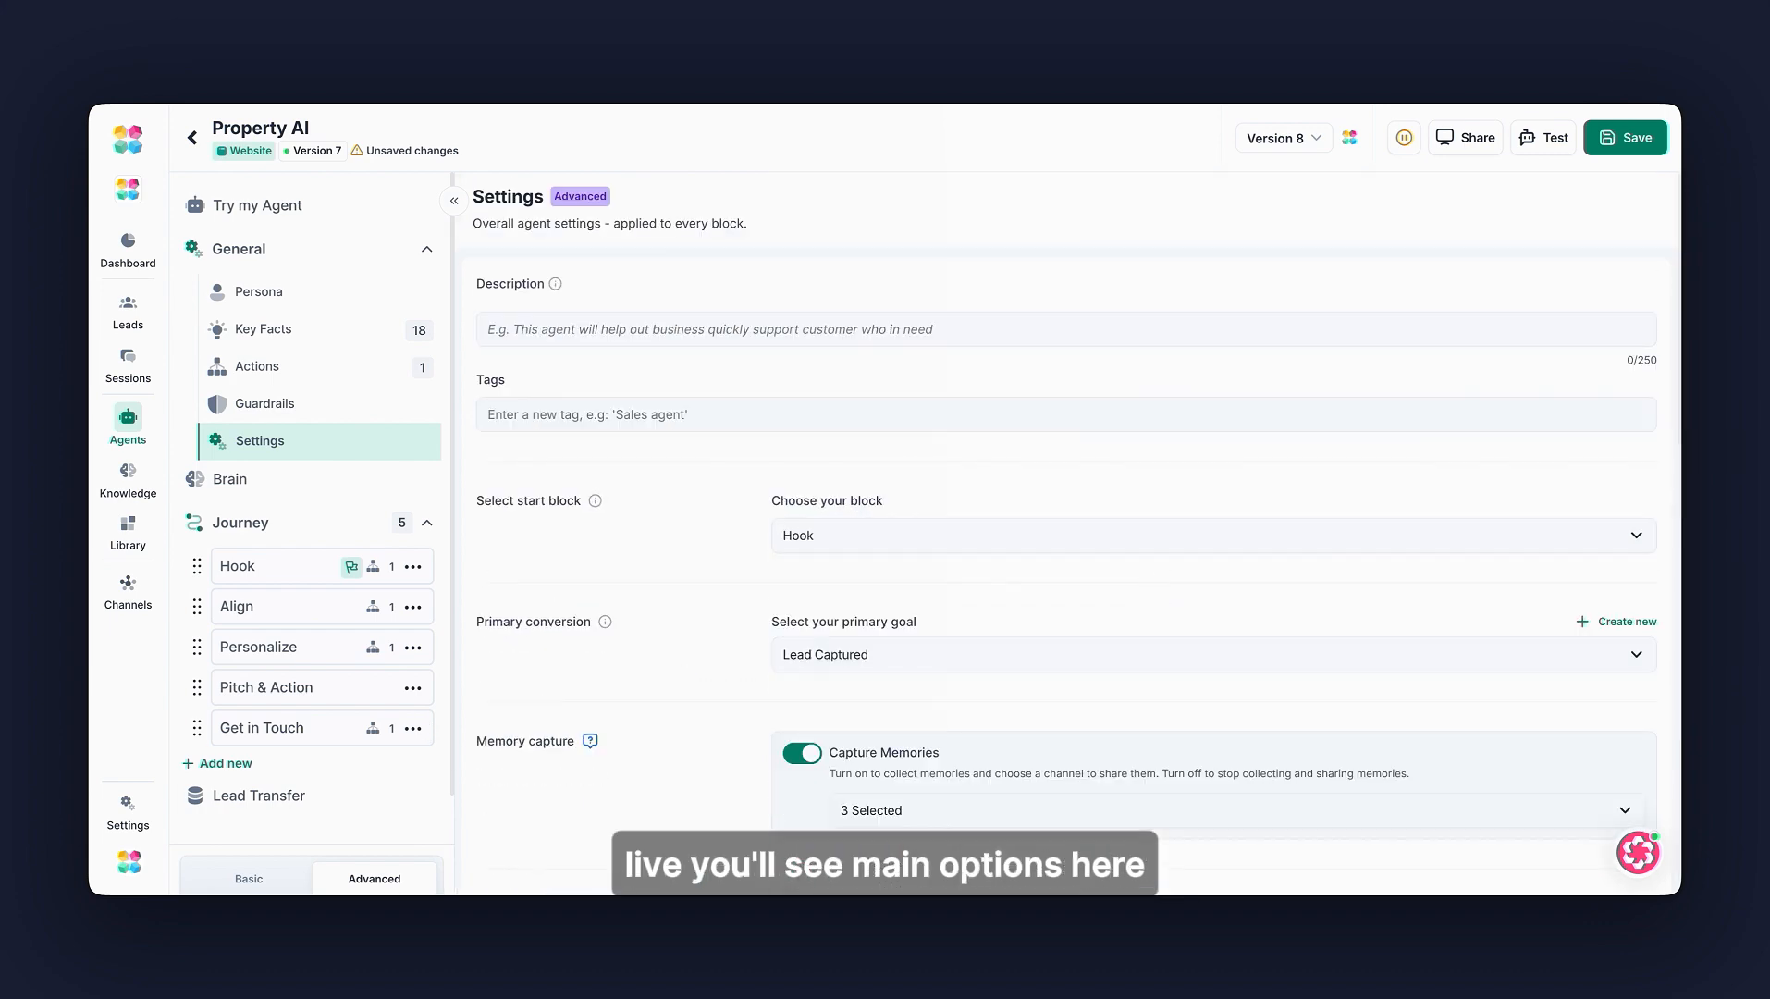
{"action": "scroll", "coordinate": [1114, 582], "scroll_direction": "down", "scroll_amount": 8}
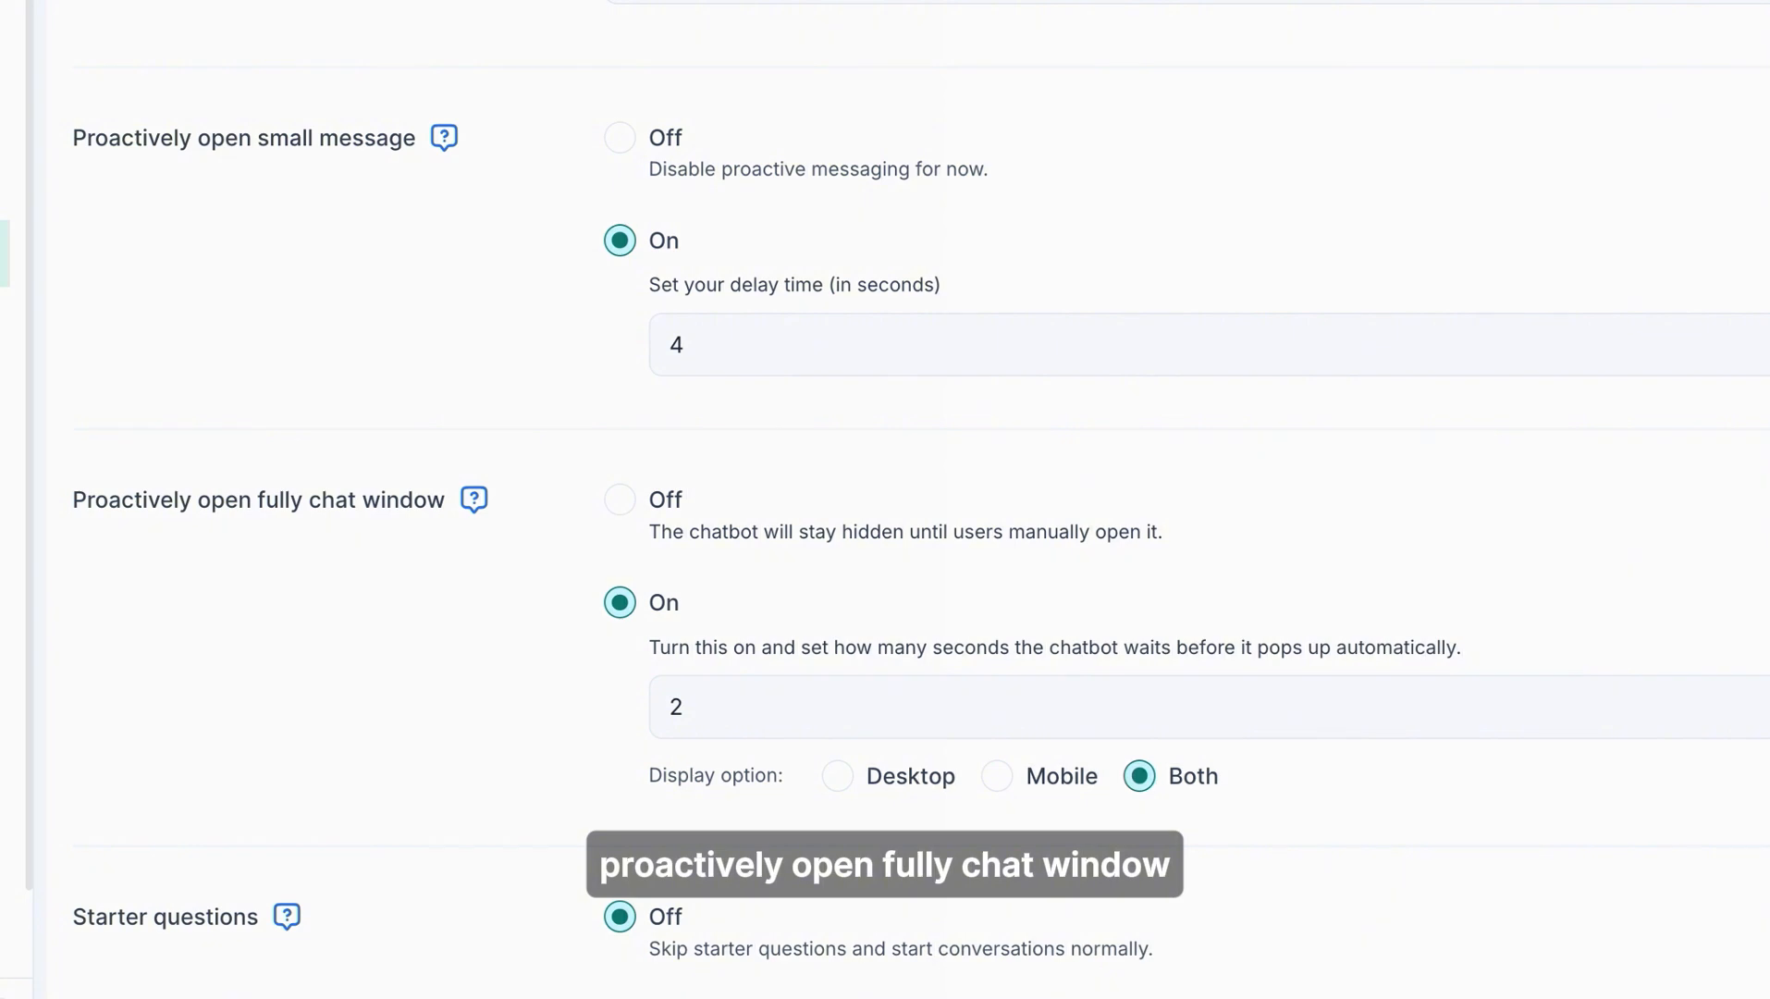
{"action": "scroll", "coordinate": [921, 500], "scroll_direction": "down", "scroll_amount": 1}
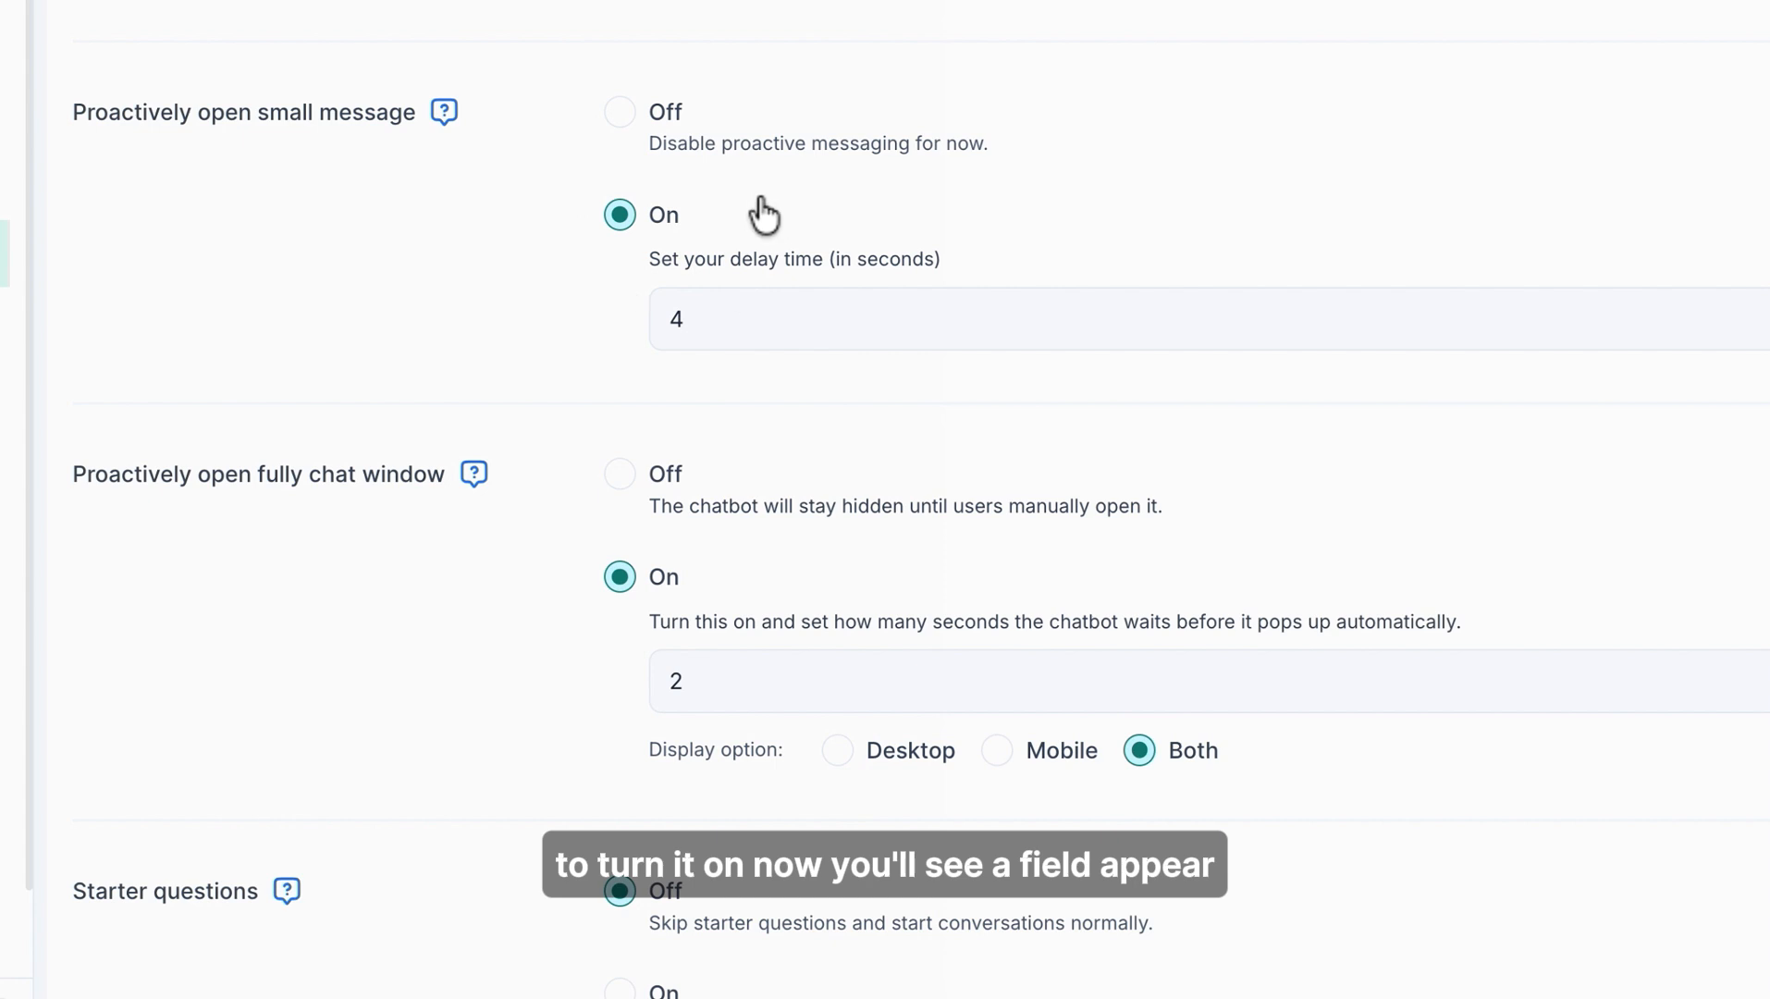
{"action": "left_click", "coordinate": [884, 297]}
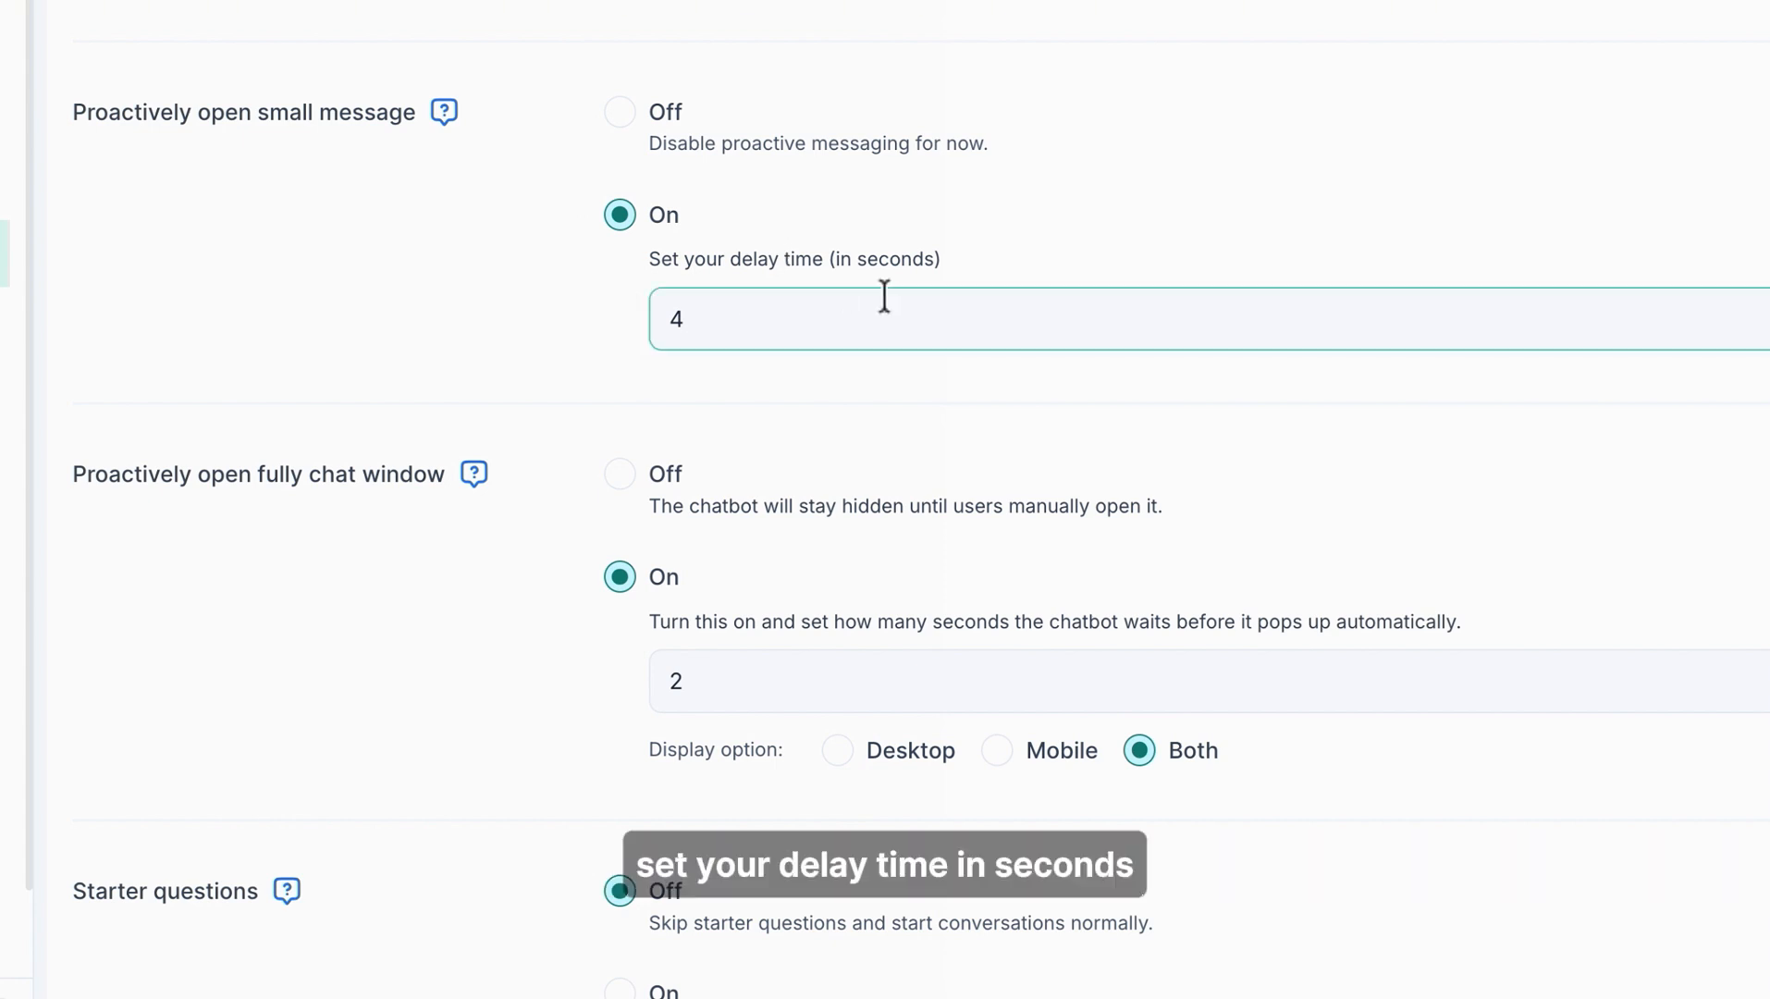
{"action": "left_click", "coordinate": [1017, 331]}
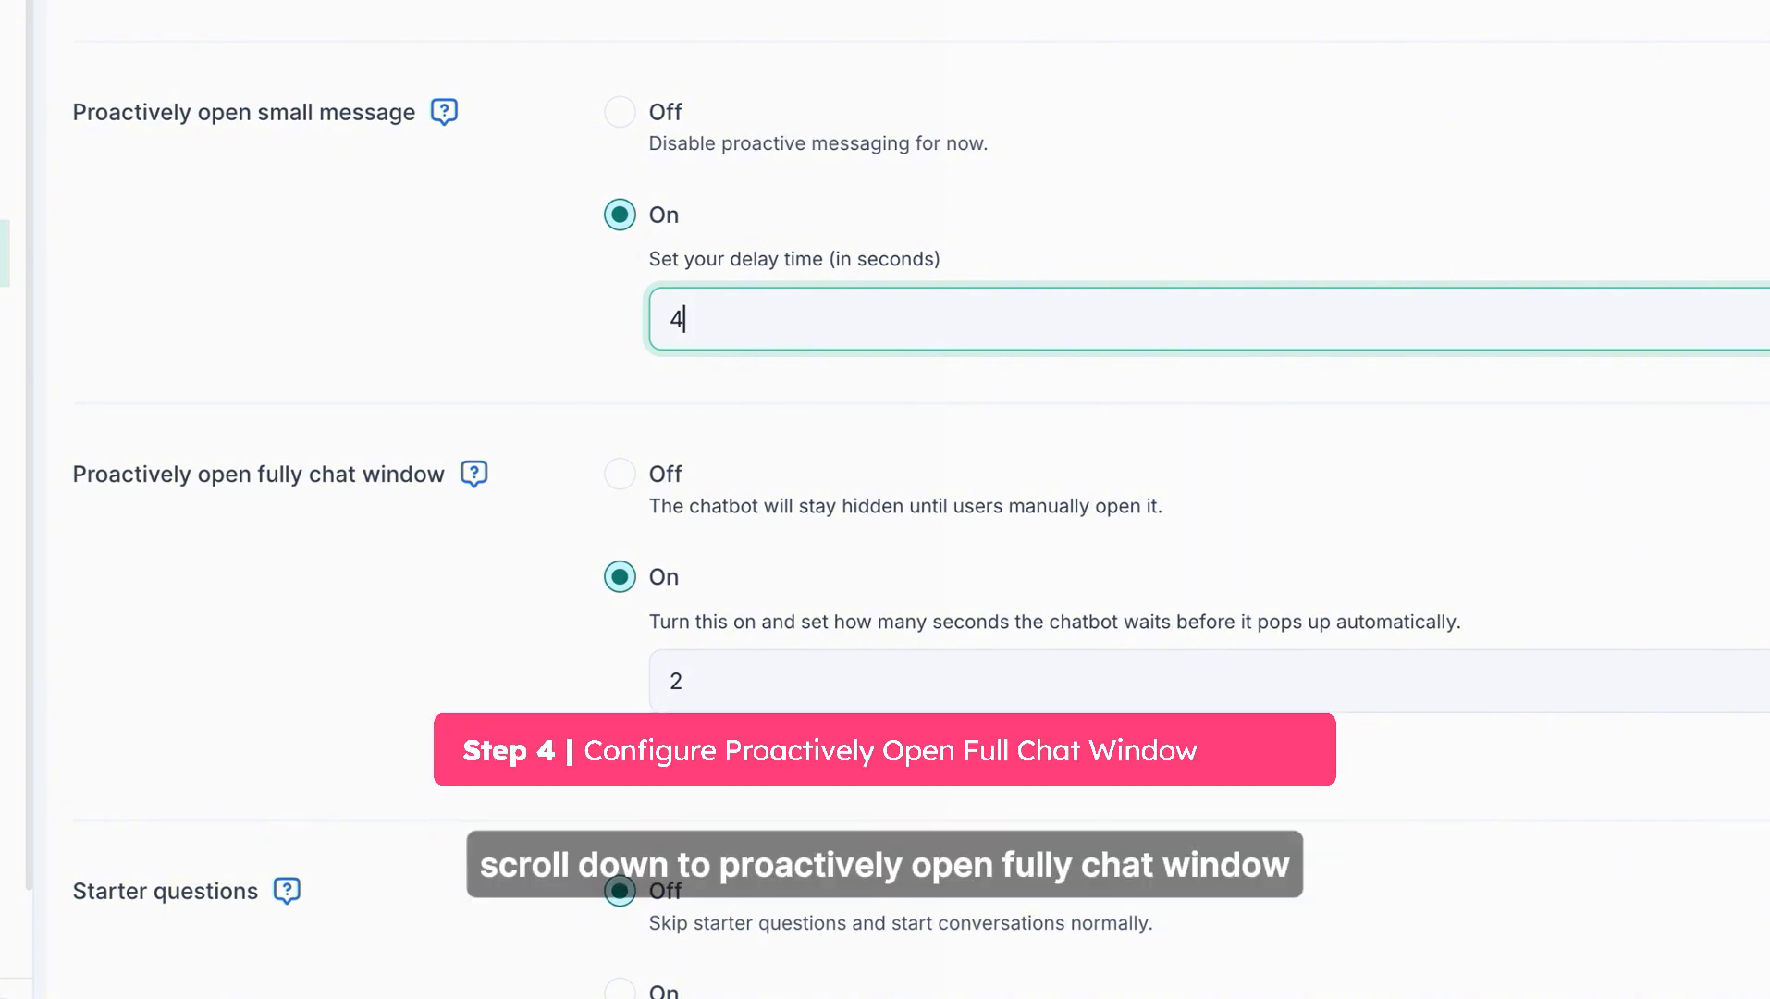
- Save the agent with the proactive messaging settings
{"action": "scroll", "coordinate": [921, 499], "scroll_direction": "down", "scroll_amount": 3}
{"action": "scroll", "coordinate": [921, 499], "scroll_direction": "down", "scroll_amount": 1}
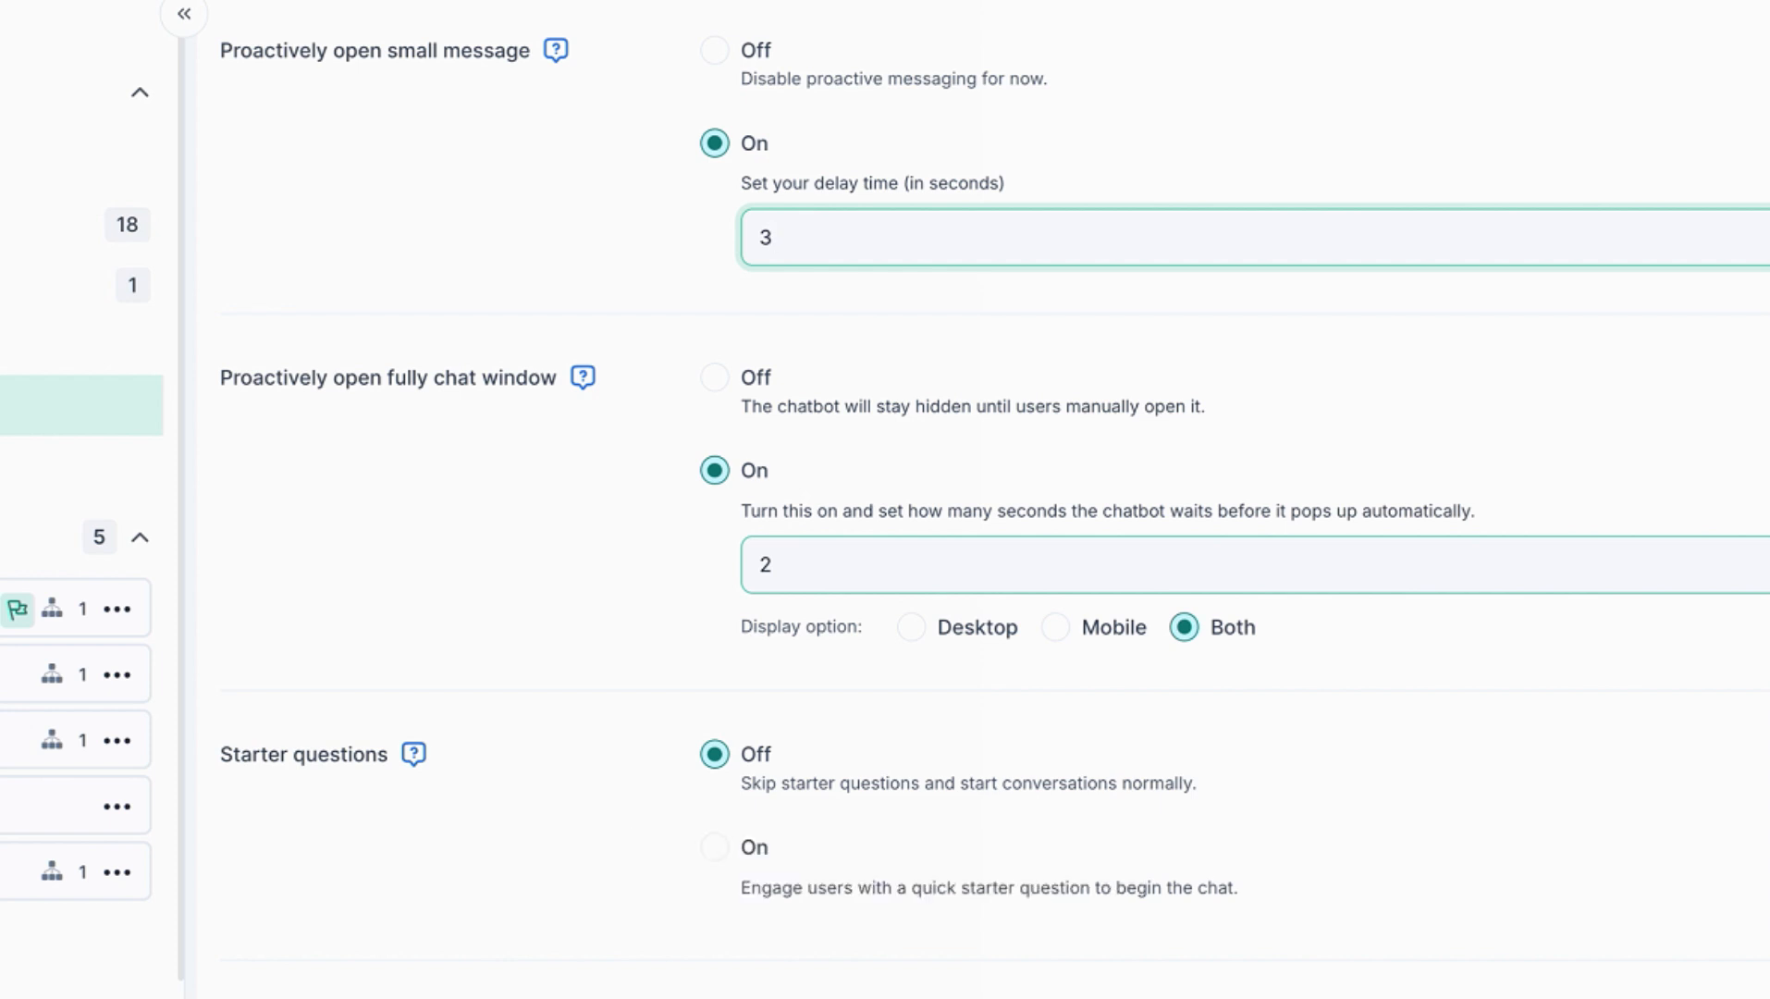
{"action": "left_click", "coordinate": [1376, 579]}
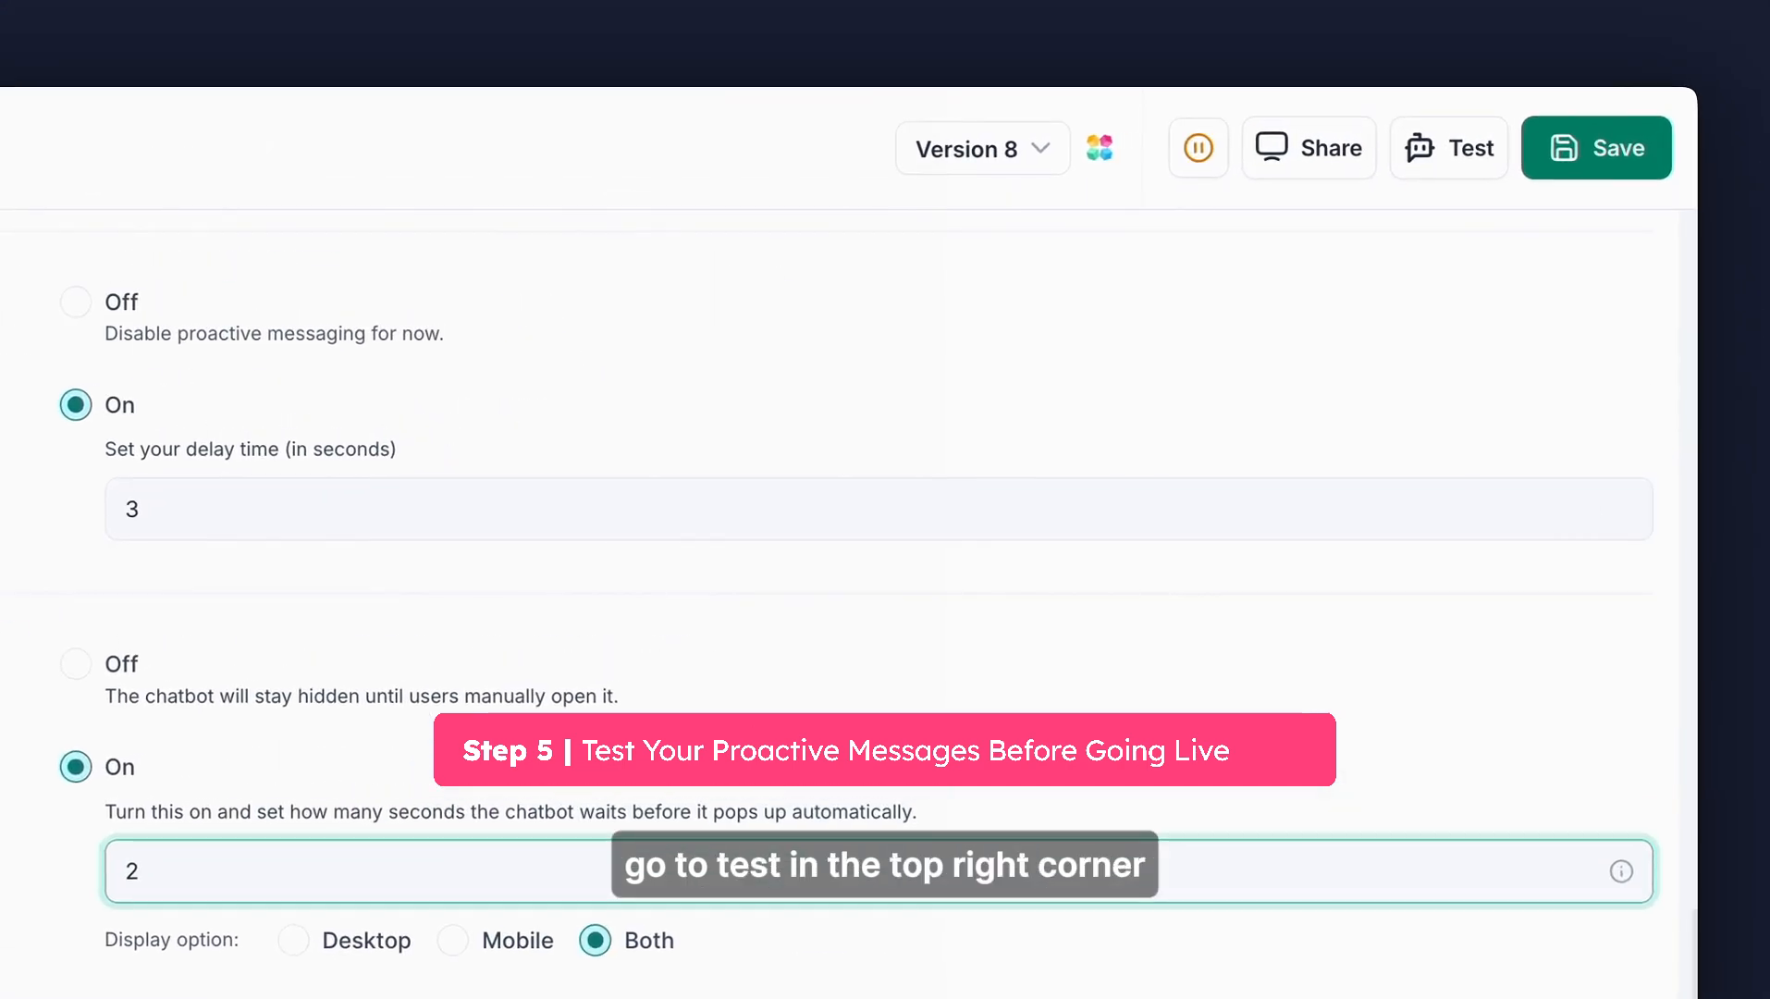
{"action": "left_click", "coordinate": [1572, 153]}
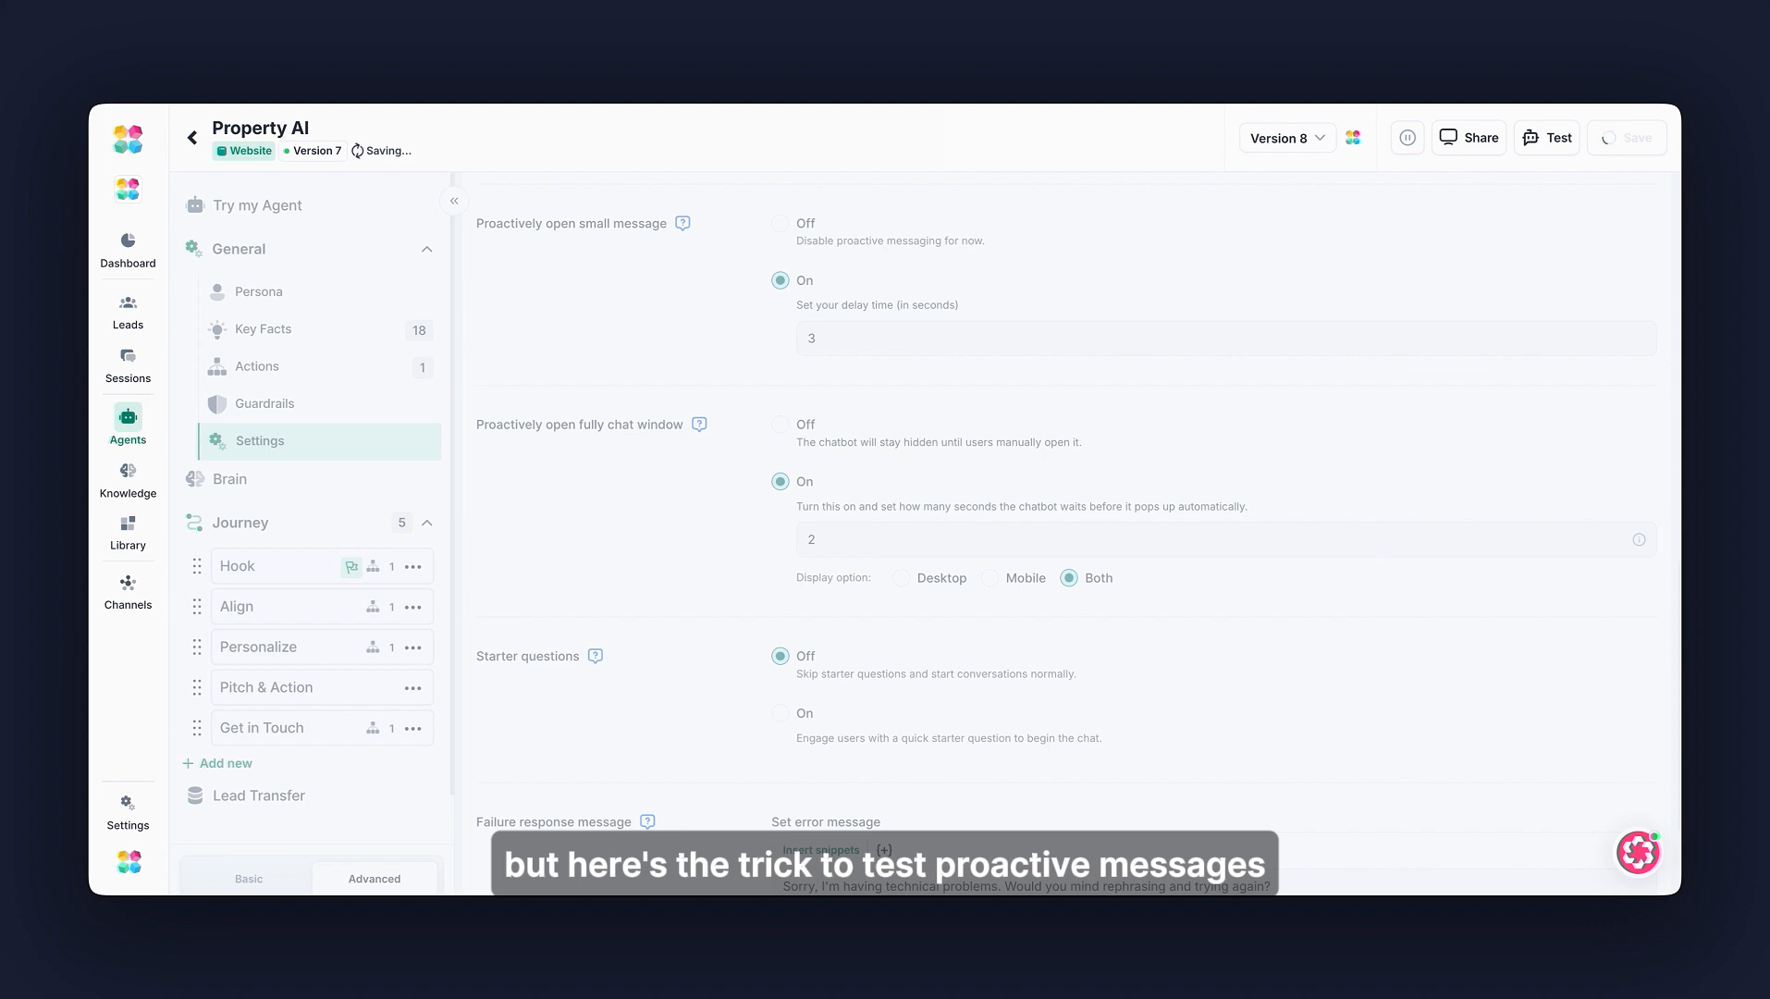
- Start test mode and open the test chat to preview the proactive greeting with Rent and Buy options
{"action": "left_click", "coordinate": [1542, 139]}
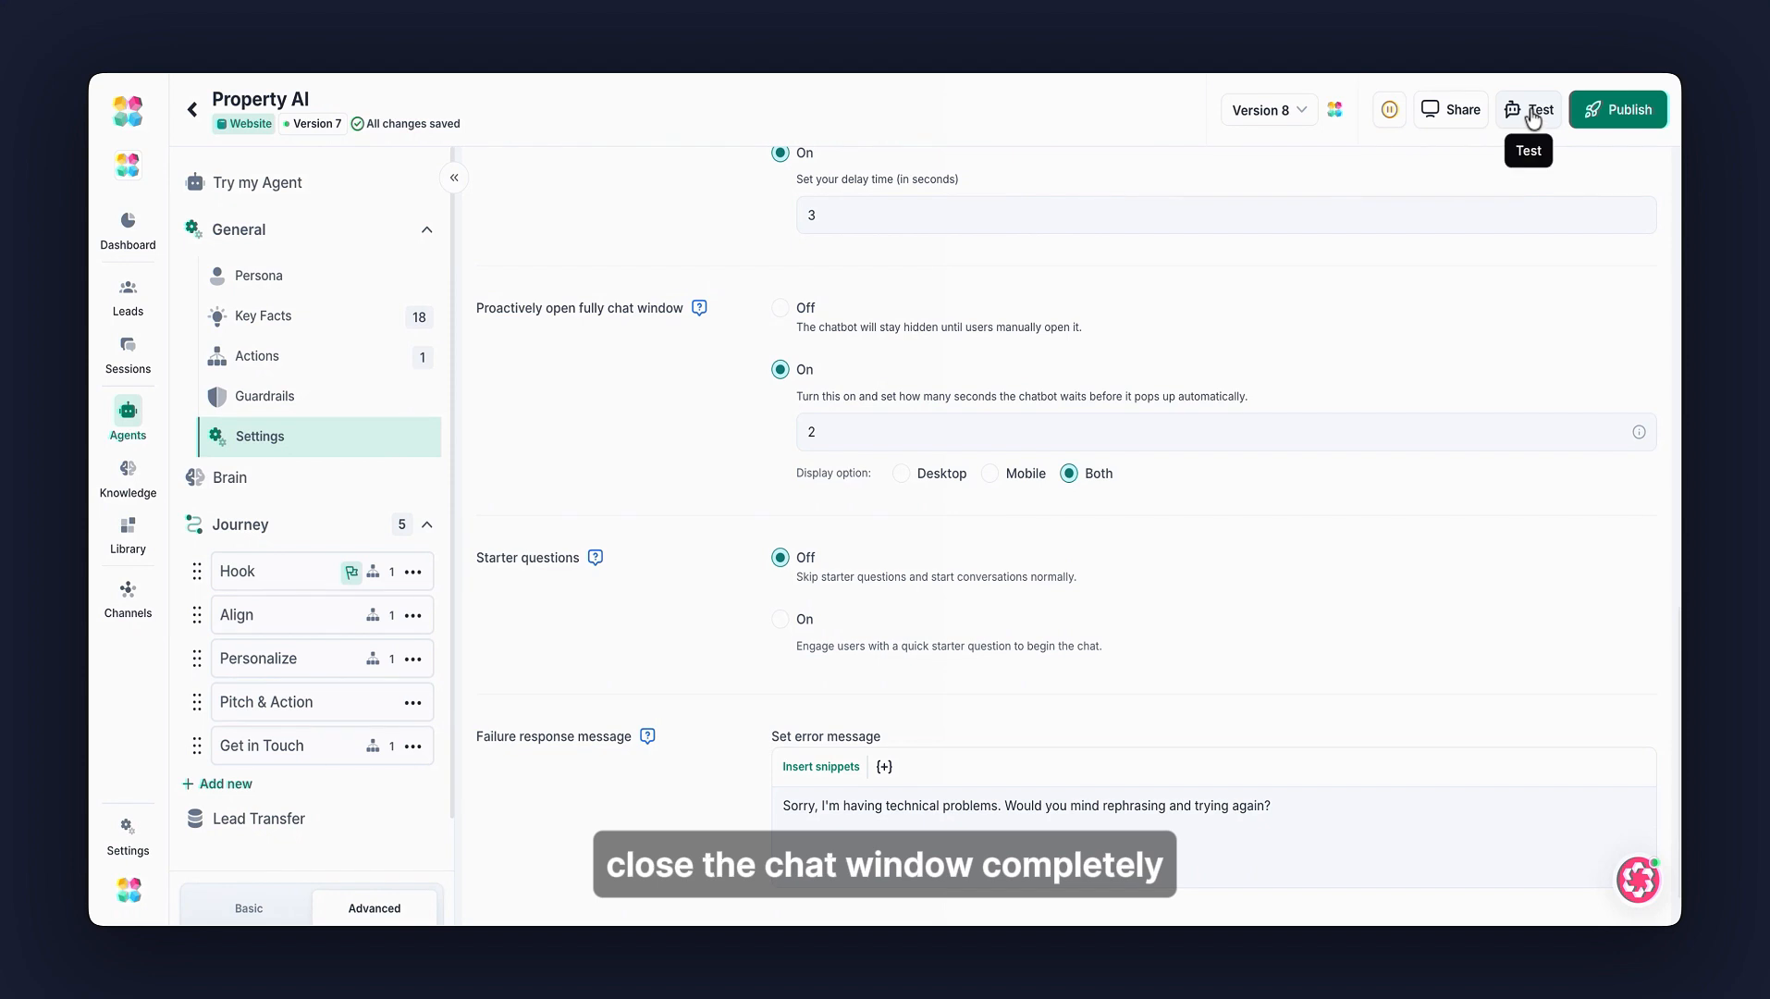
{"action": "left_click", "coordinate": [1427, 155]}
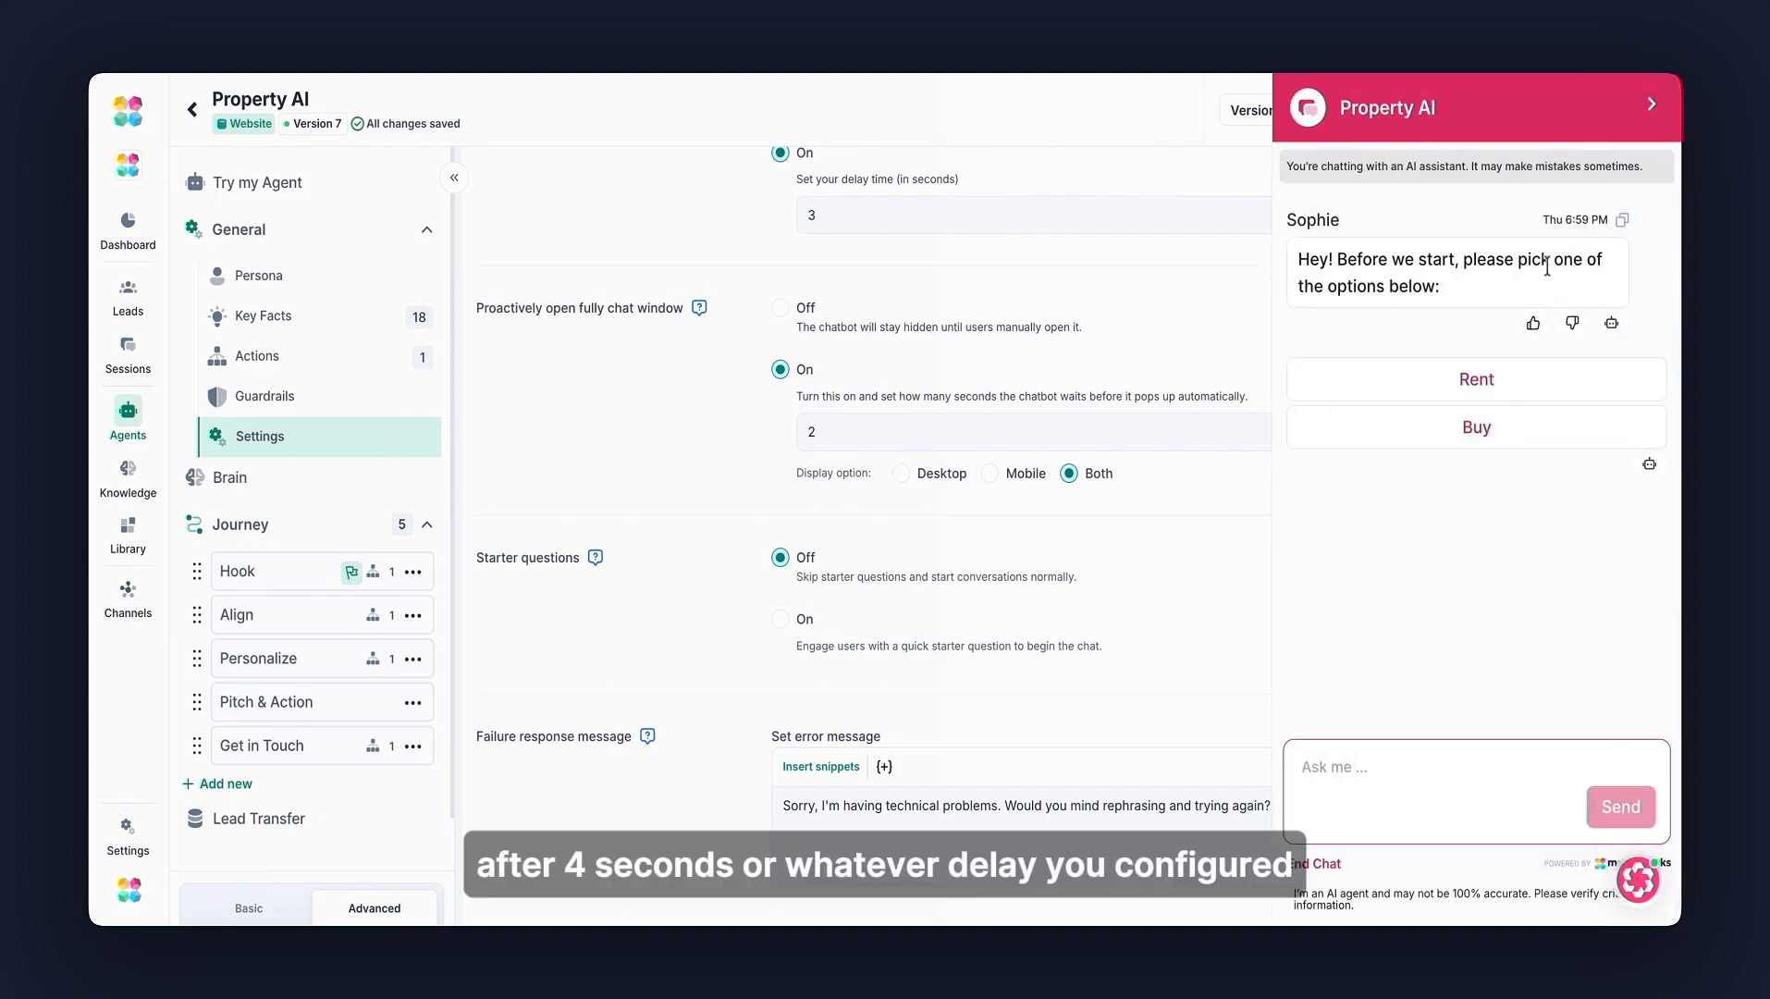
{"action": "left_click_drag", "start_coordinate": [1296, 264], "coordinate": [1502, 288]}
{"action": "left_click", "coordinate": [1480, 291]}
- Compare the Hook block's Message Before text with the greeting shown in the test chat
{"action": "scroll", "coordinate": [1192, 501], "scroll_direction": "up", "scroll_amount": 10}
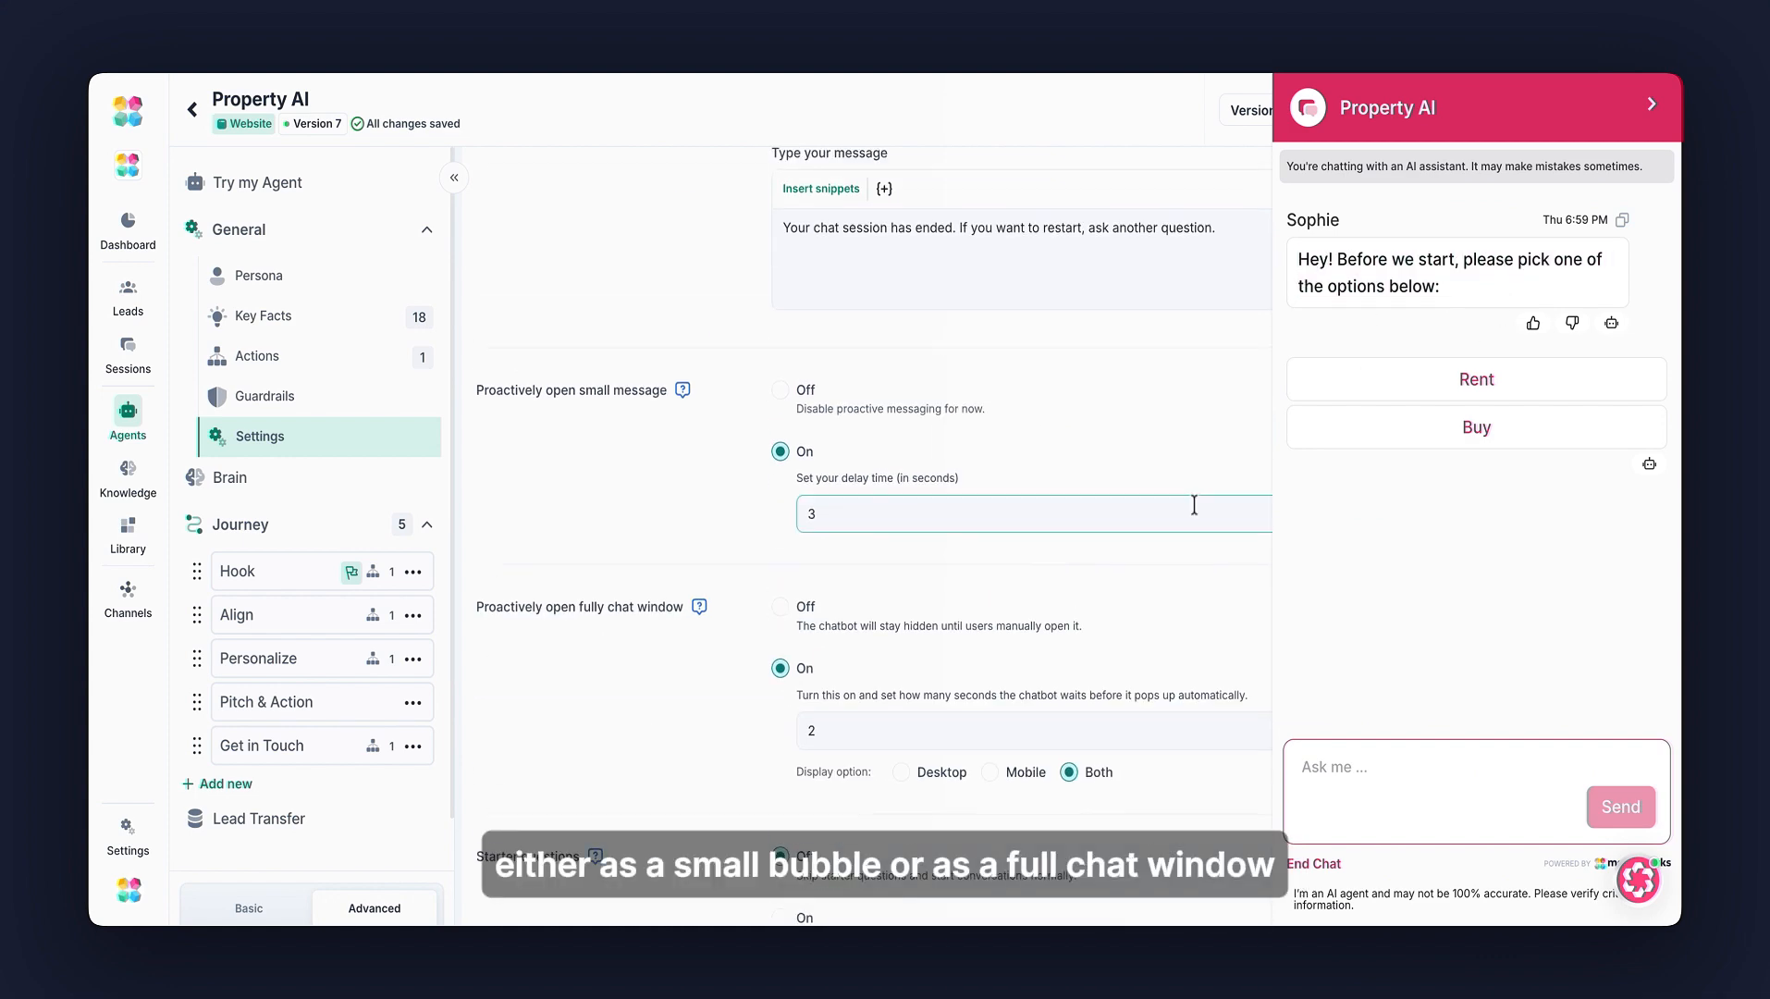
{"action": "scroll", "coordinate": [779, 473], "scroll_direction": "down", "scroll_amount": 5}
{"action": "scroll", "coordinate": [780, 472], "scroll_direction": "up", "scroll_amount": 8}
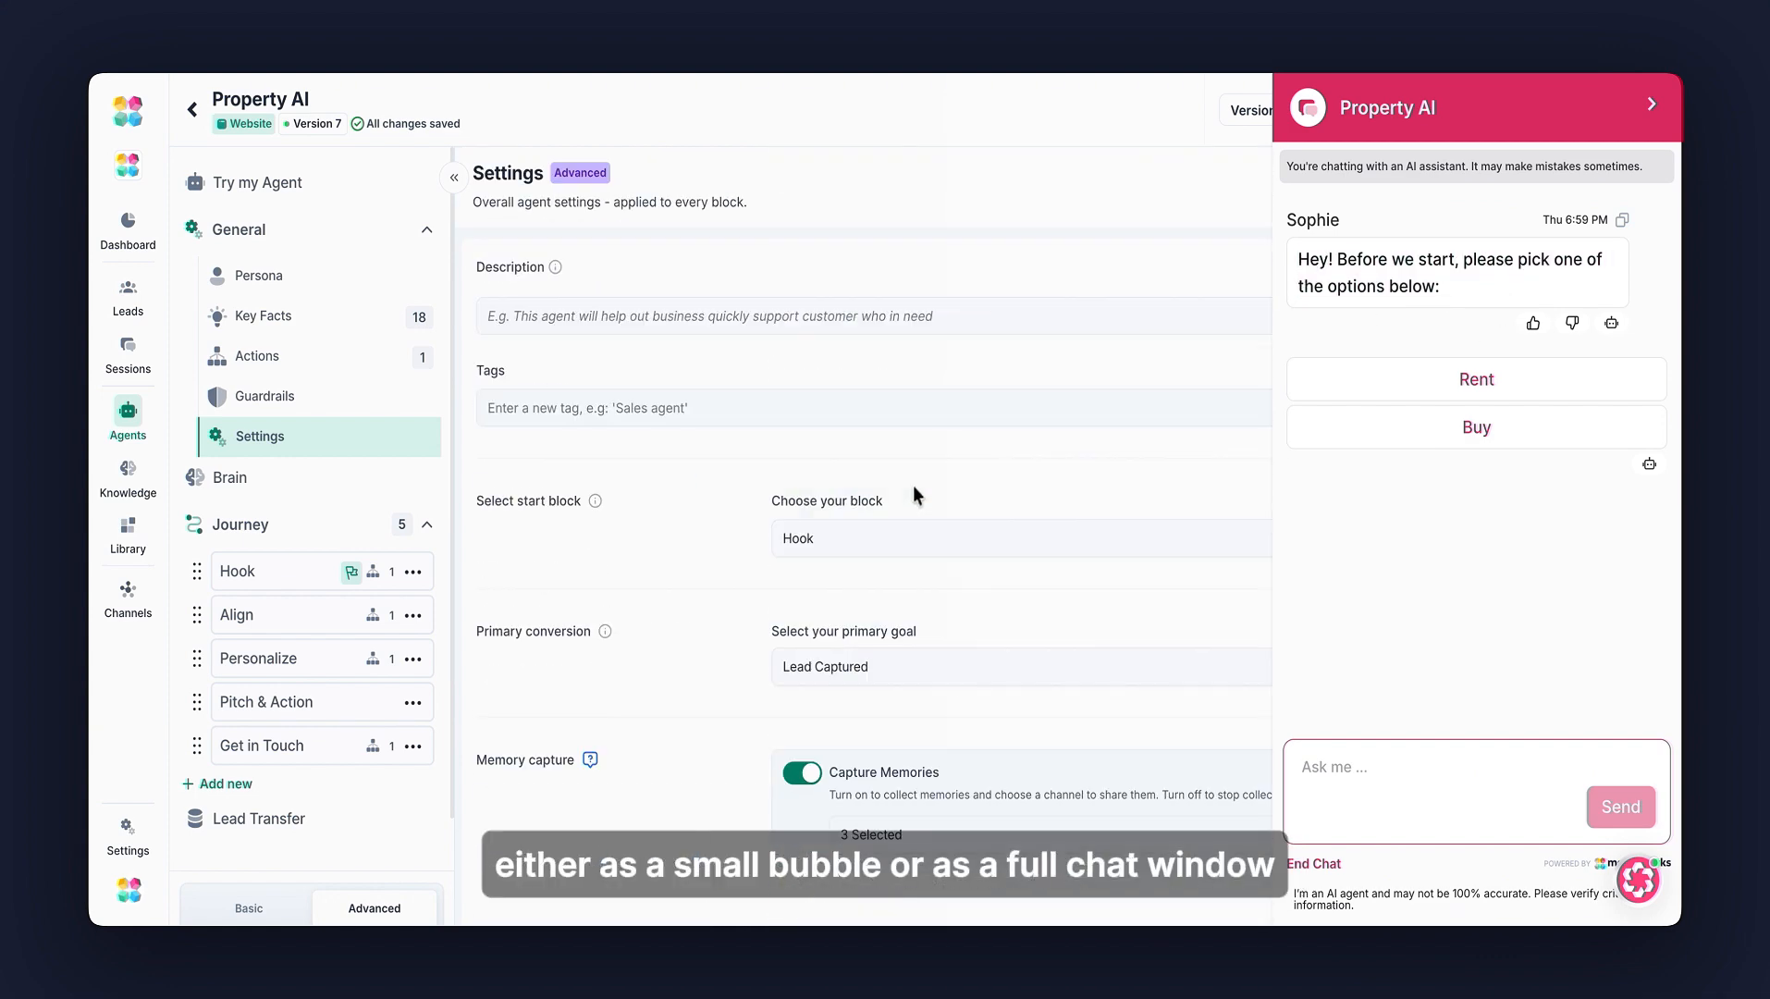
{"action": "scroll", "coordinate": [941, 486], "scroll_direction": "down", "scroll_amount": 1}
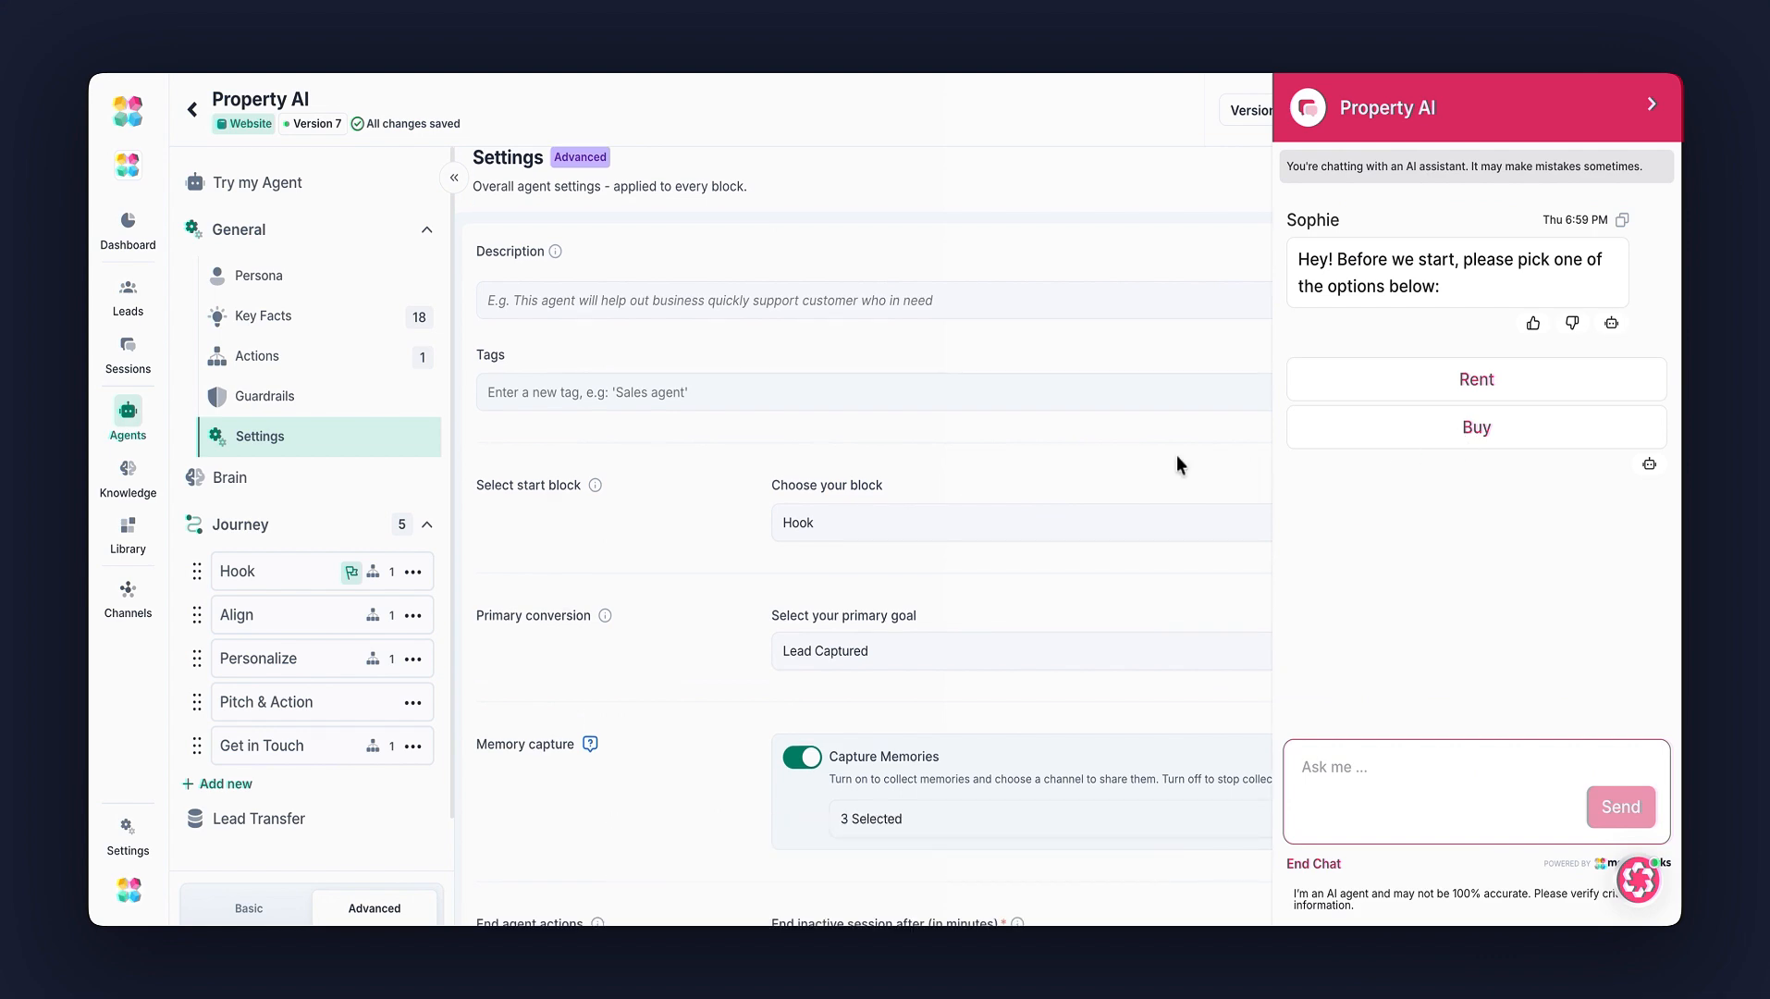
{"action": "left_click", "coordinate": [305, 566]}
{"action": "left_click", "coordinate": [1006, 323]}
{"action": "scroll", "coordinate": [1007, 403], "scroll_direction": "down", "scroll_amount": 5}
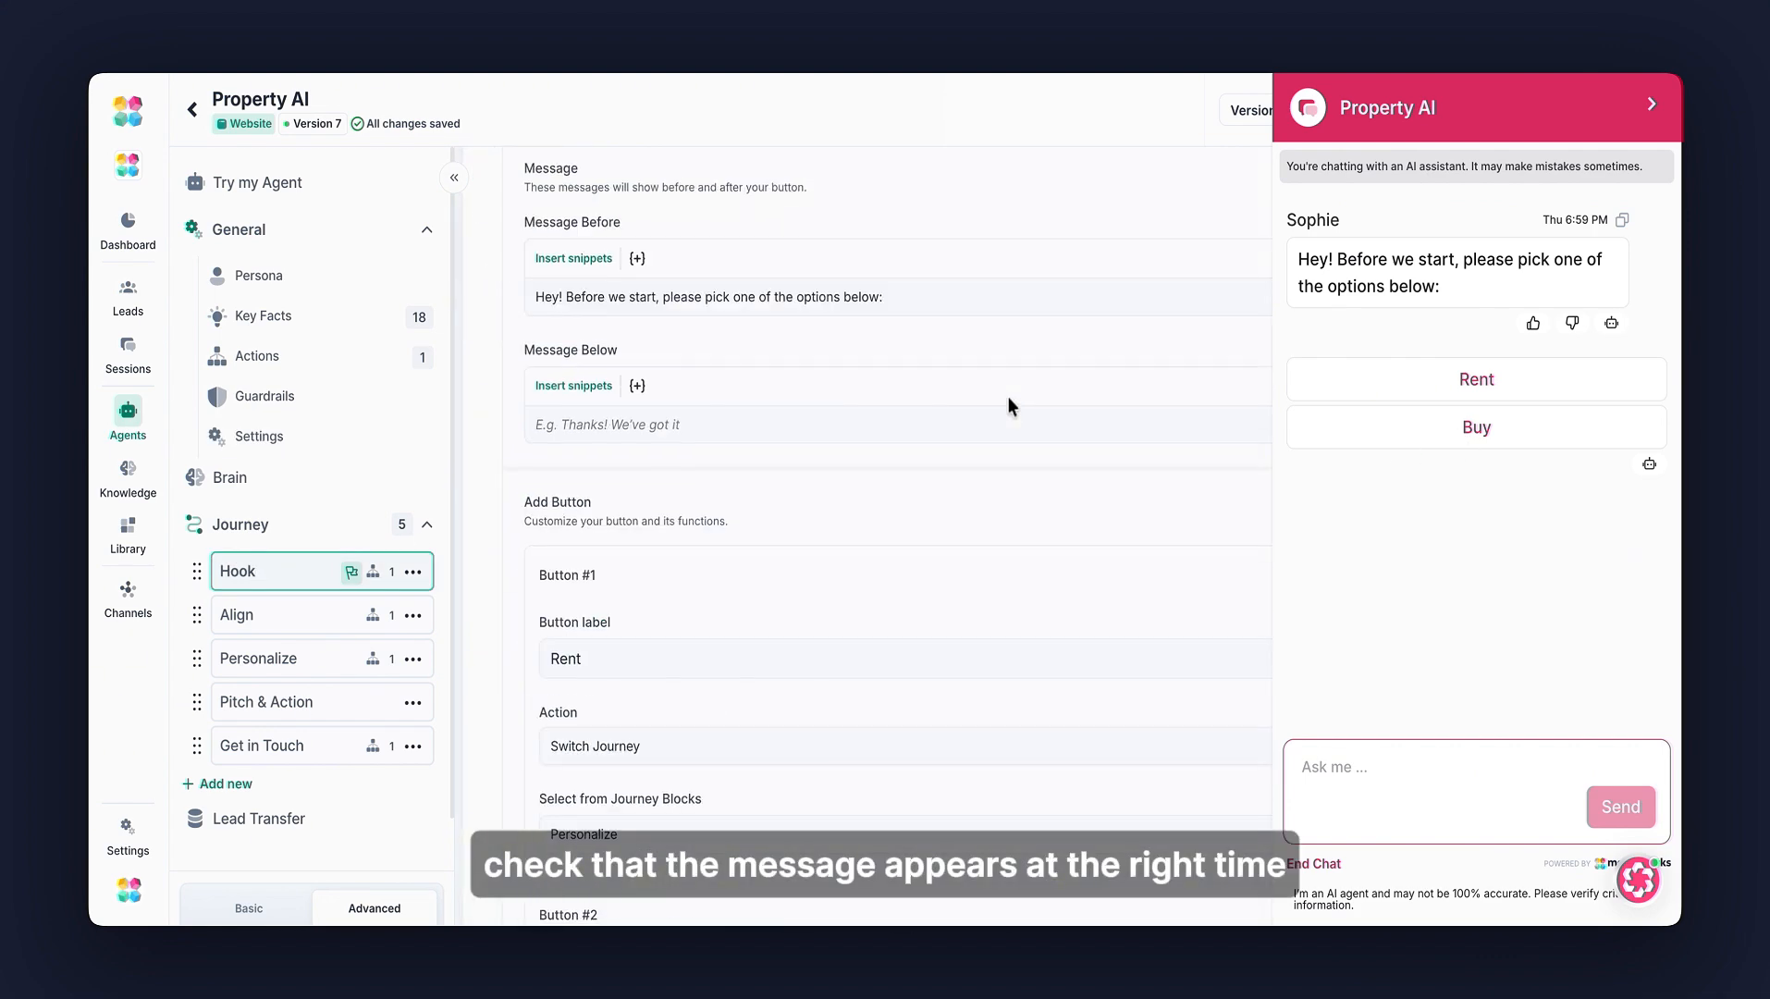
{"action": "left_click_drag", "start_coordinate": [544, 298], "coordinate": [859, 297]}
{"action": "left_click_drag", "start_coordinate": [1378, 282], "coordinate": [1495, 280]}
{"action": "left_click", "coordinate": [1495, 284]}
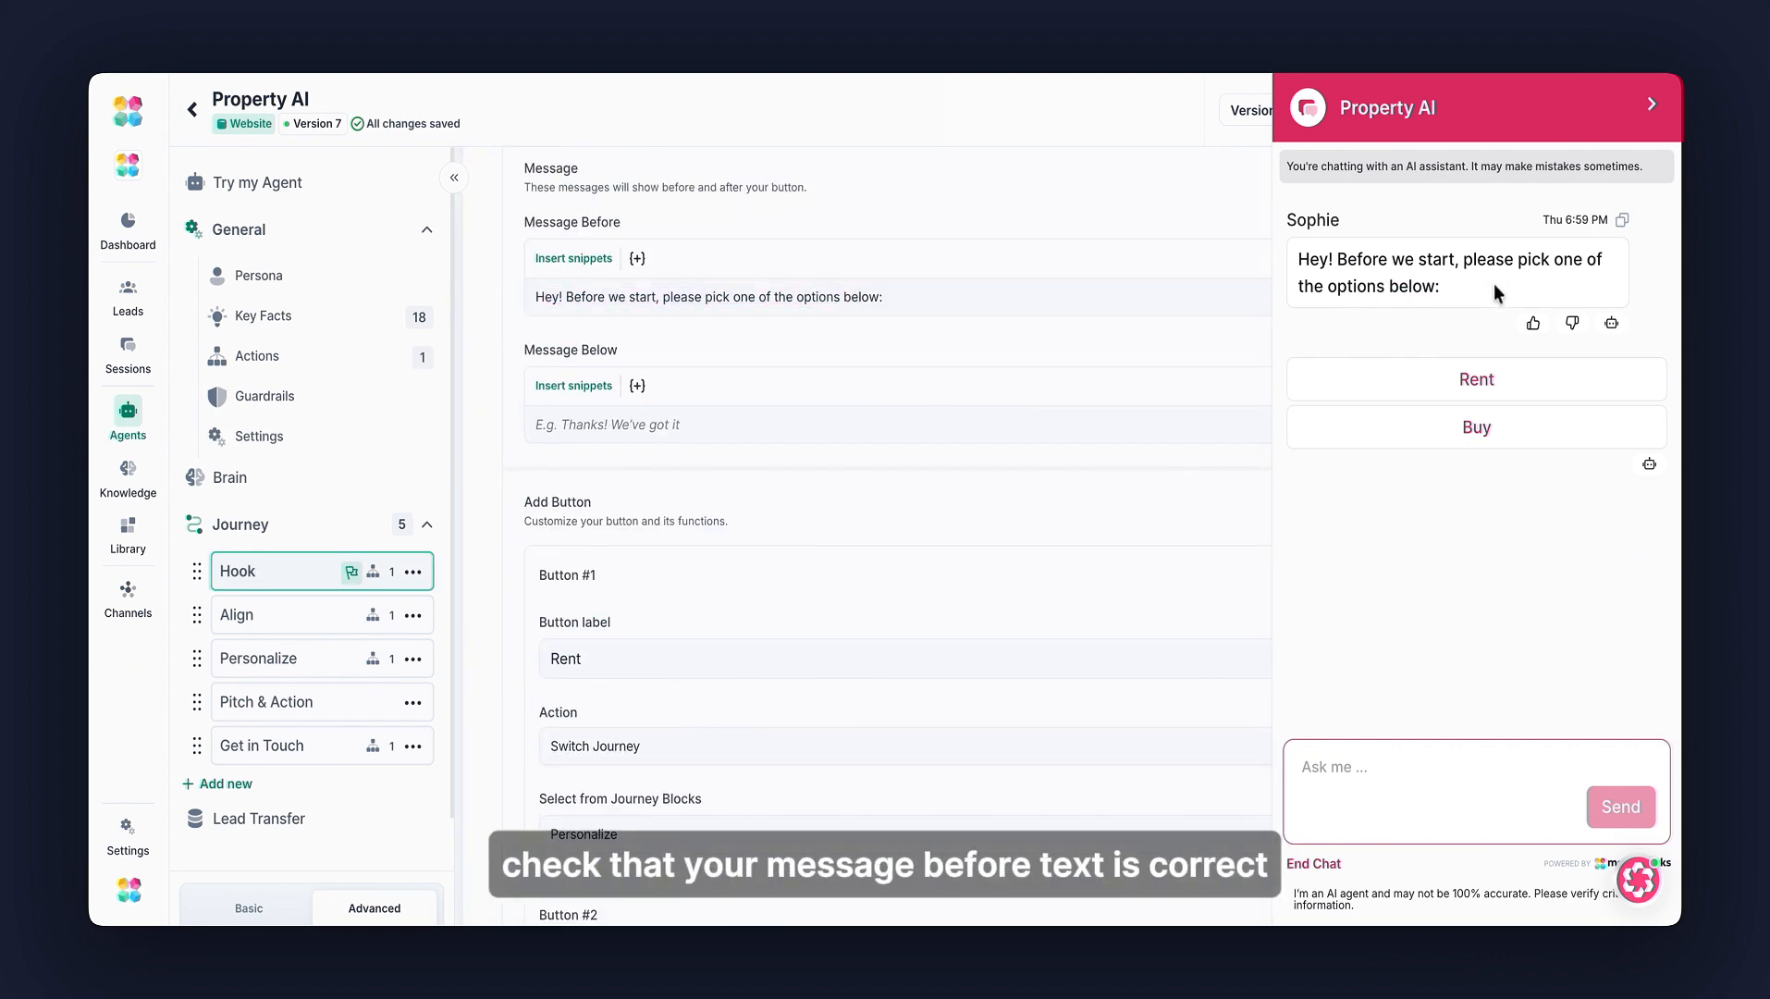
- Choose Rent in the test chat to check which journey it triggers
{"action": "left_click", "coordinate": [1487, 381]}
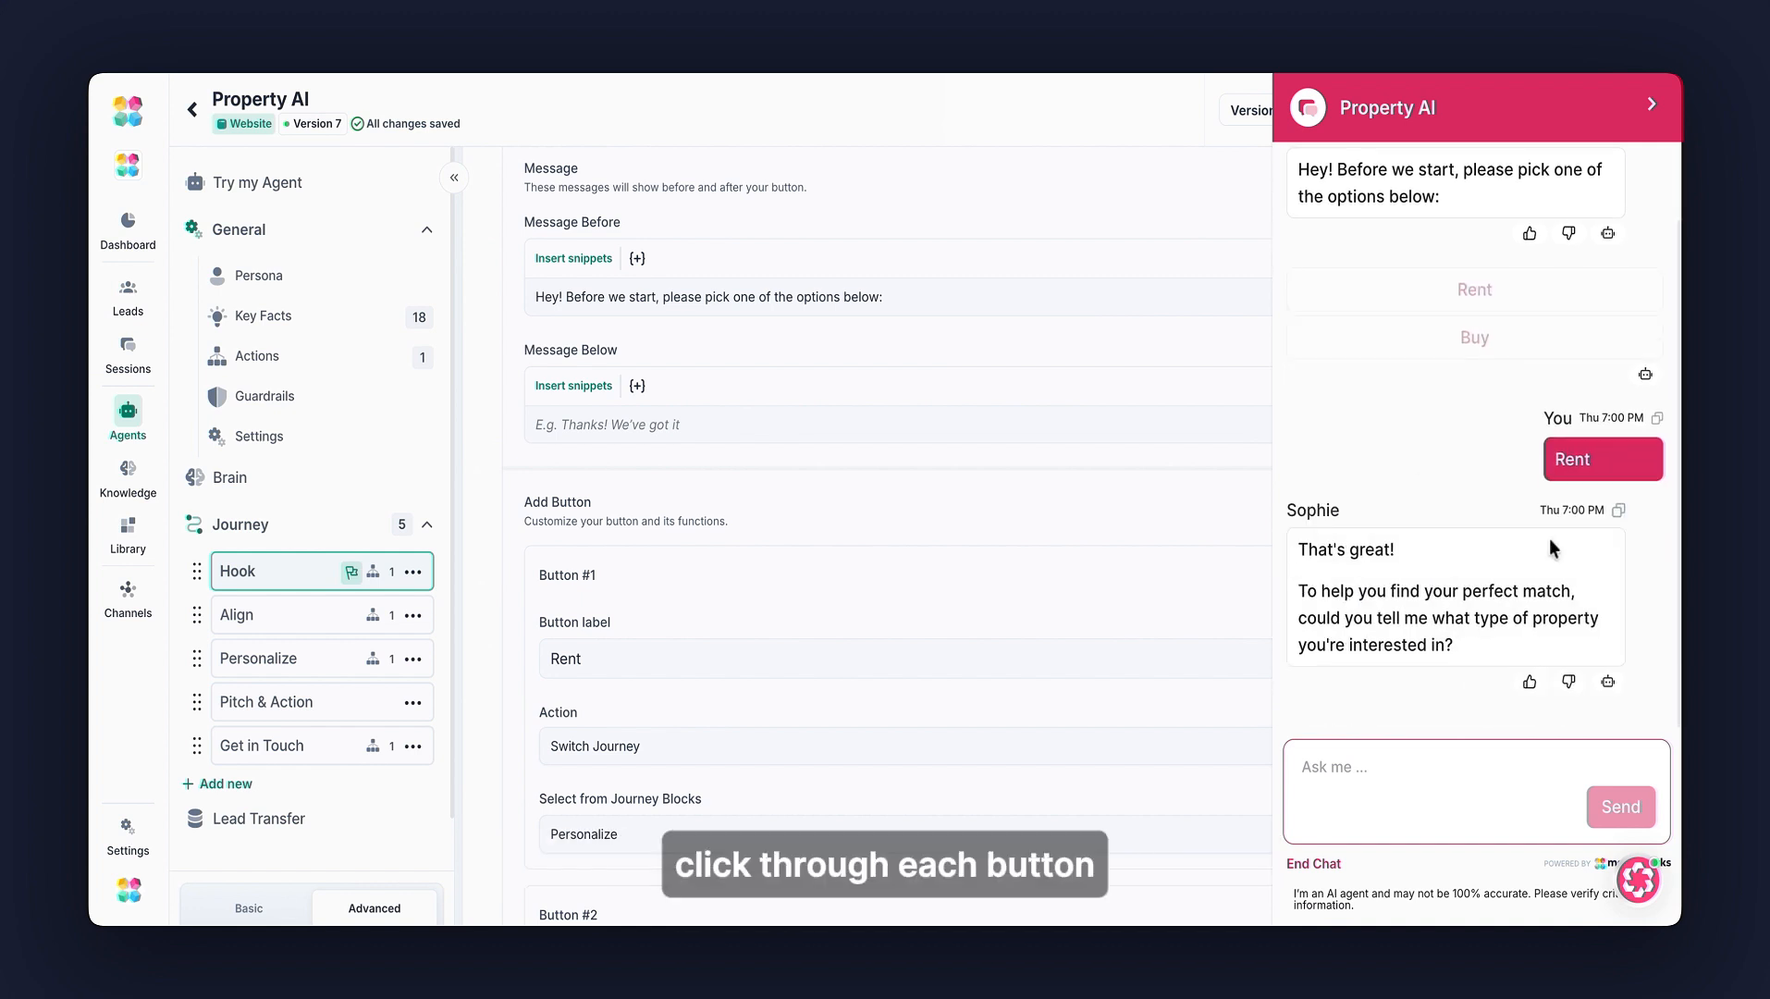
{"action": "left_click", "coordinate": [1608, 681]}
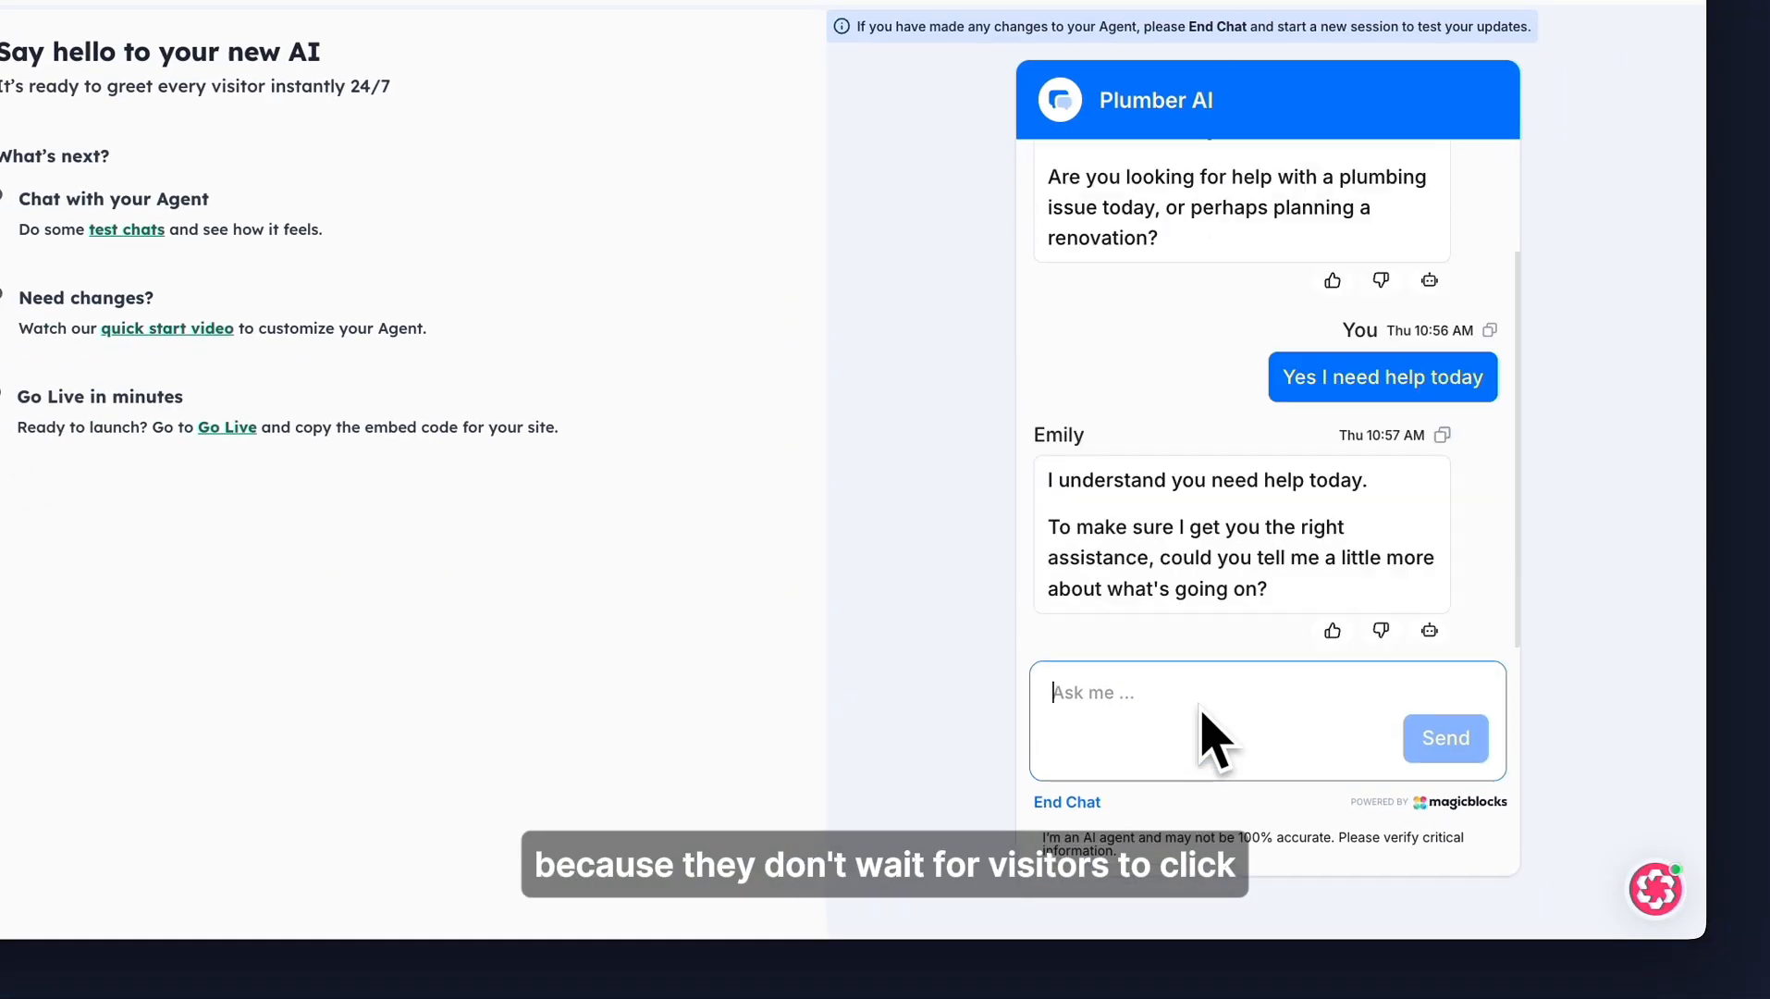
- In the Plumber AI test chat, send 'I have leaky drains', 'Yes I need a quote' and 'super urgent'
{"action": "type", "text": "I have leaky drains"}
{"action": "key", "text": "Return"}
{"action": "type", "text": "Y"}
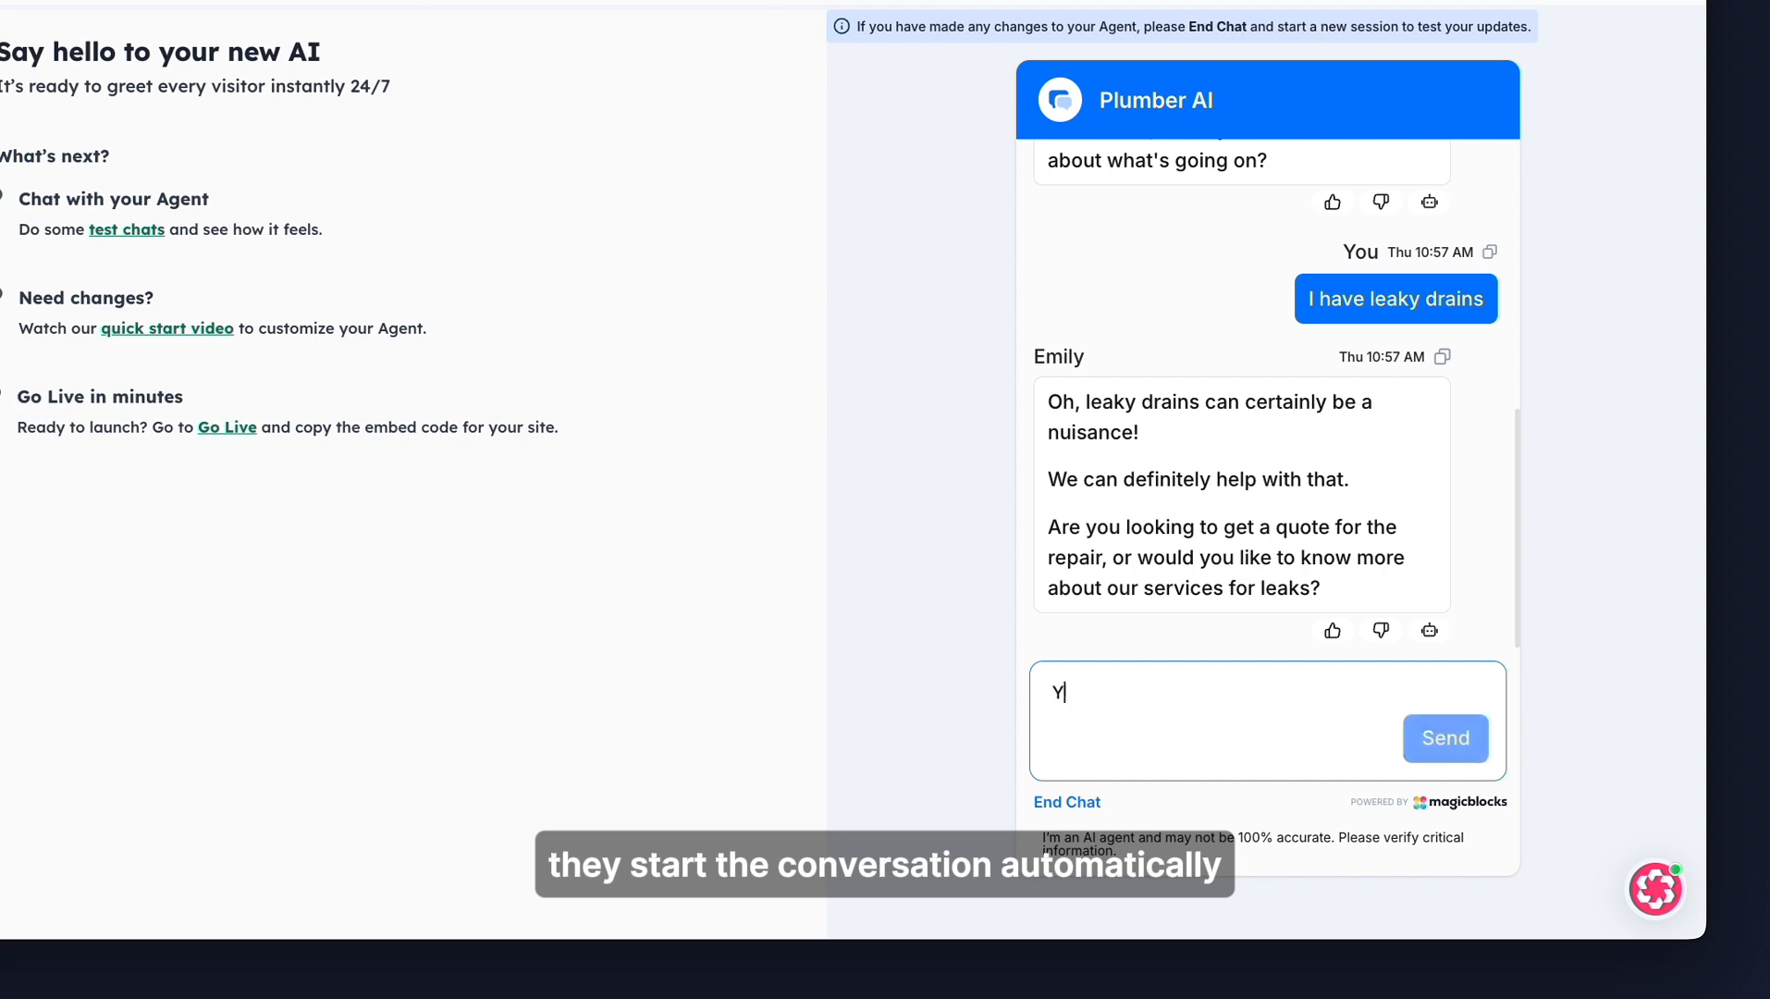
{"action": "type", "text": "es I need a quote"}
{"action": "key", "text": "Return"}
{"action": "type", "text": "super urgent"}
{"action": "key", "text": "Return"}
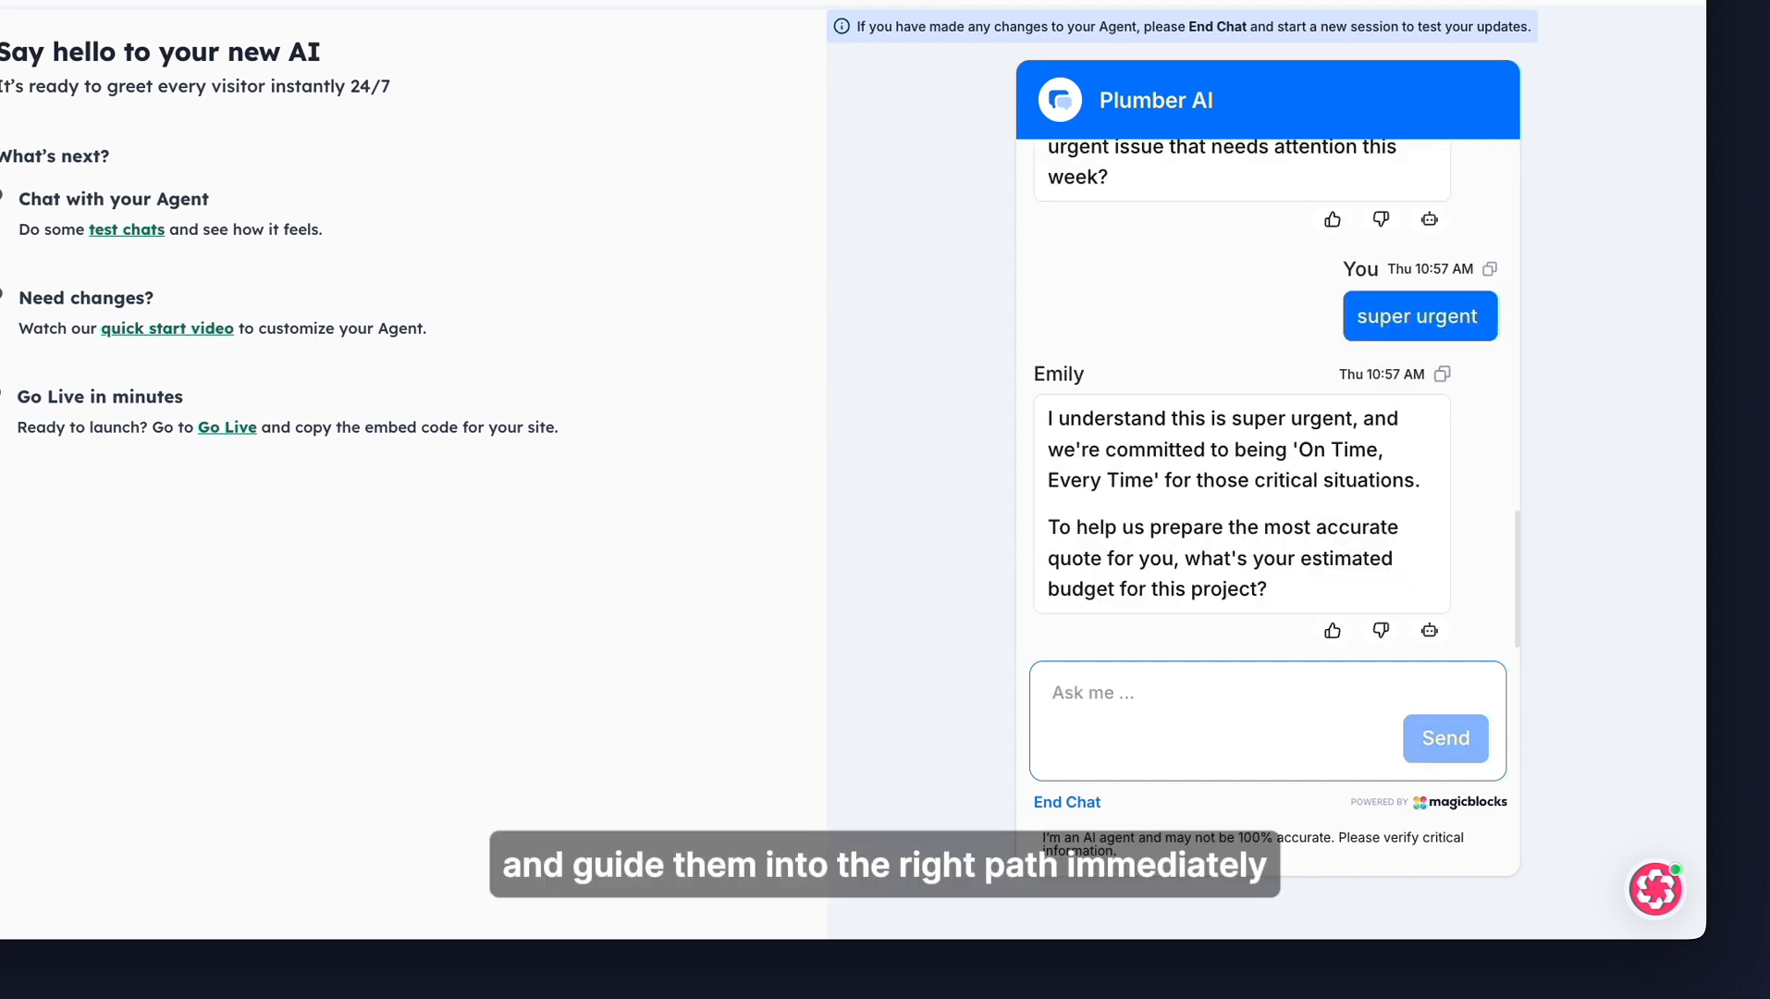
- Reply 'I don't have a lot of budget for this' and accept the booking offer with 'Yes sure'
{"action": "type", "text": "I don't have a lot of budget for this"}
{"action": "key", "text": "Return"}
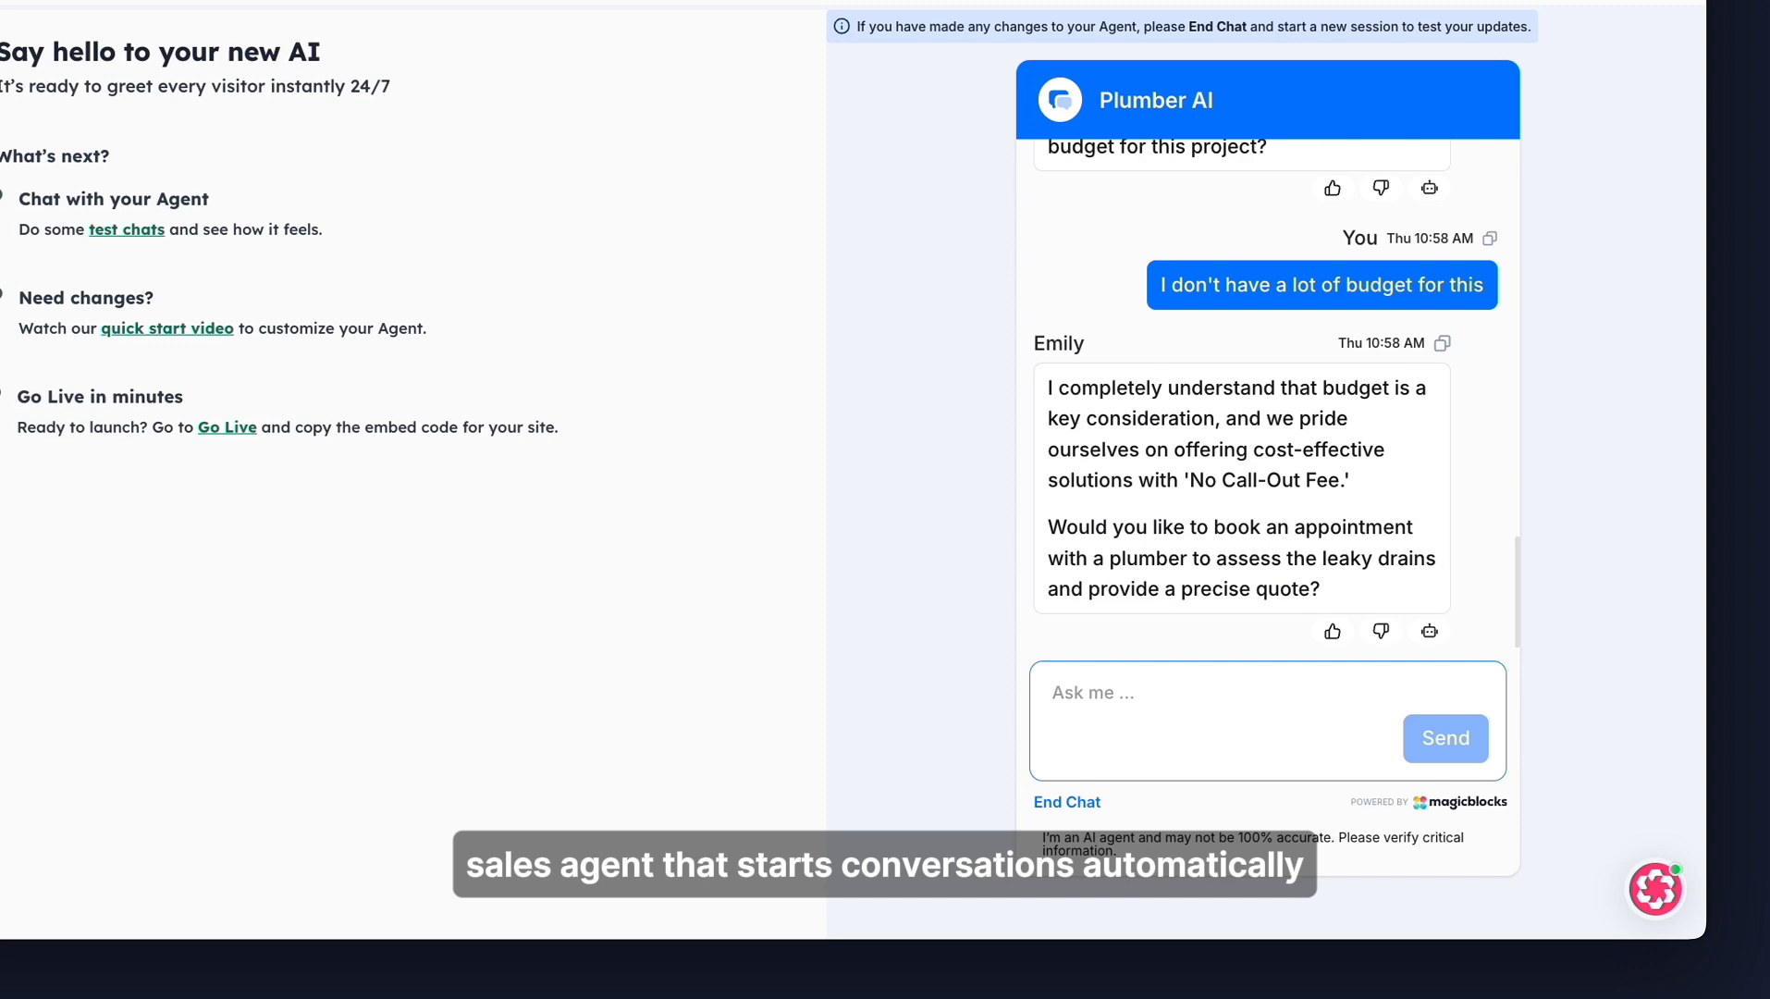
{"action": "type", "text": "Yes sure"}
{"action": "key", "text": "Return"}
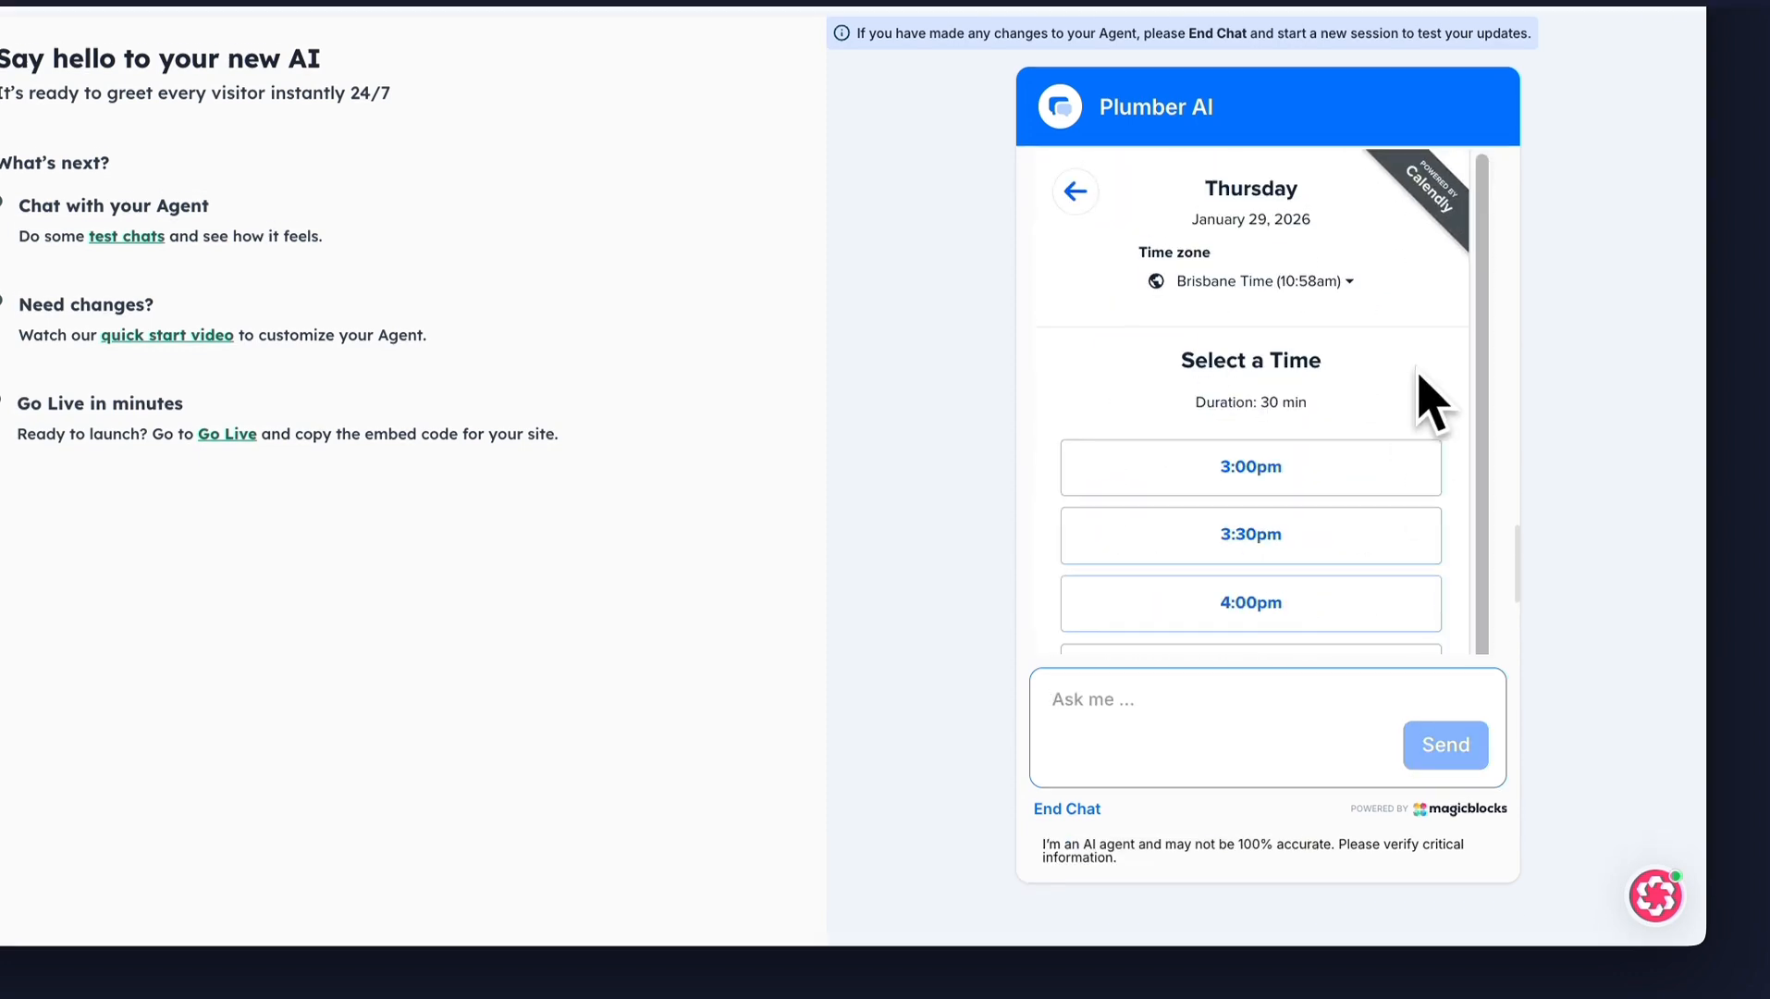